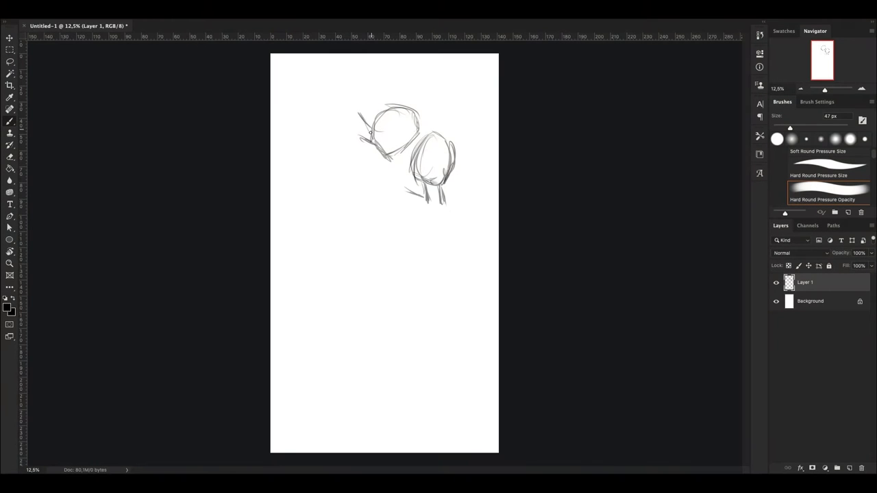
# - Sketch the first figure's head with long strokes, spiky hair and a shoulder line
pyautogui.moveTo(371, 132); pyautogui.dragTo(383, 113)
pyautogui.moveTo(359, 119); pyautogui.dragTo(374, 144)
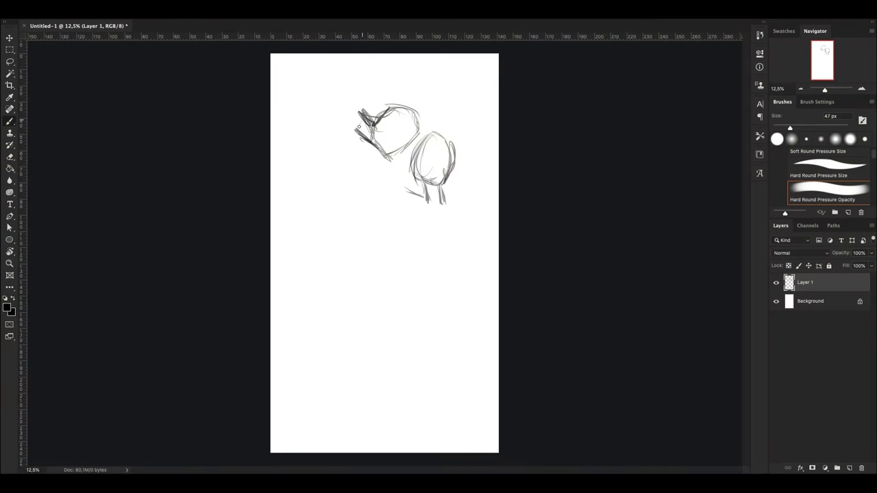
pyautogui.moveTo(357, 96); pyautogui.dragTo(367, 137)
pyautogui.moveTo(359, 140); pyautogui.dragTo(334, 125)
pyautogui.moveTo(350, 83); pyautogui.dragTo(362, 113)
pyautogui.moveTo(357, 85); pyautogui.dragTo(370, 117)
pyautogui.moveTo(381, 155); pyautogui.dragTo(398, 182)
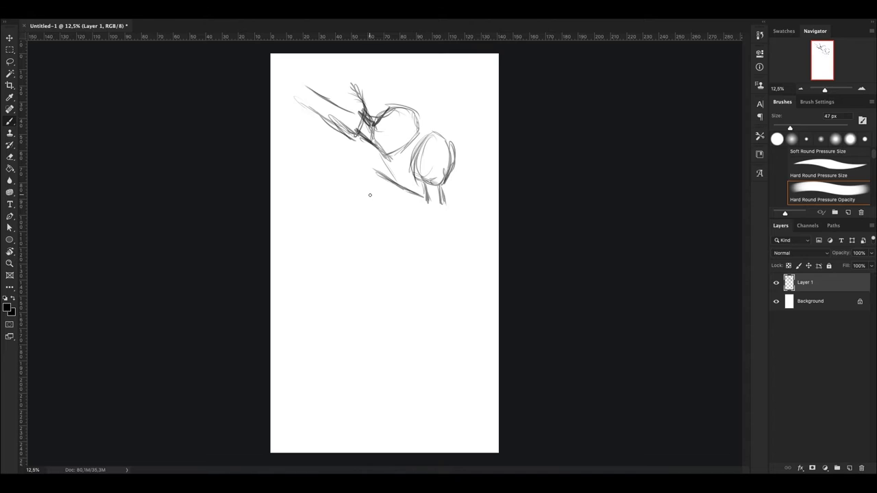
# - Sketch long body lines, a raised arm, and a second head and face
pyautogui.moveTo(398, 214); pyautogui.dragTo(388, 291)
pyautogui.moveTo(444, 239); pyautogui.dragTo(428, 314)
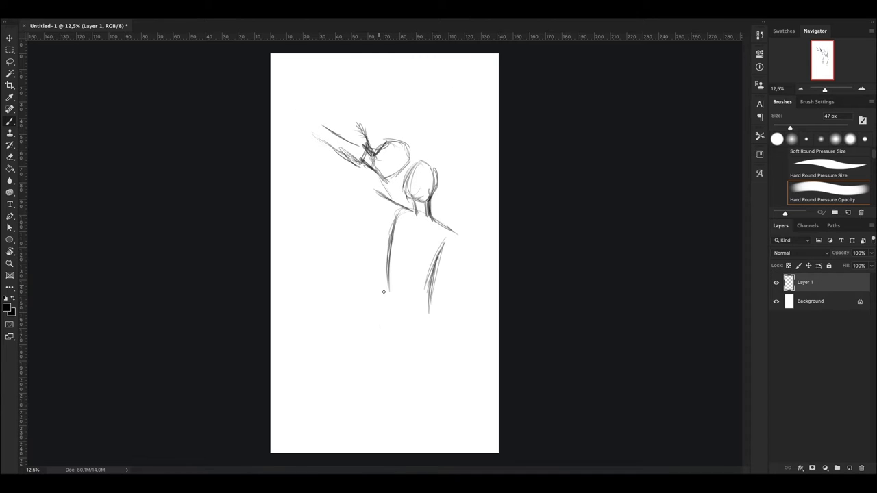
pyautogui.moveTo(301, 127); pyautogui.dragTo(394, 236)
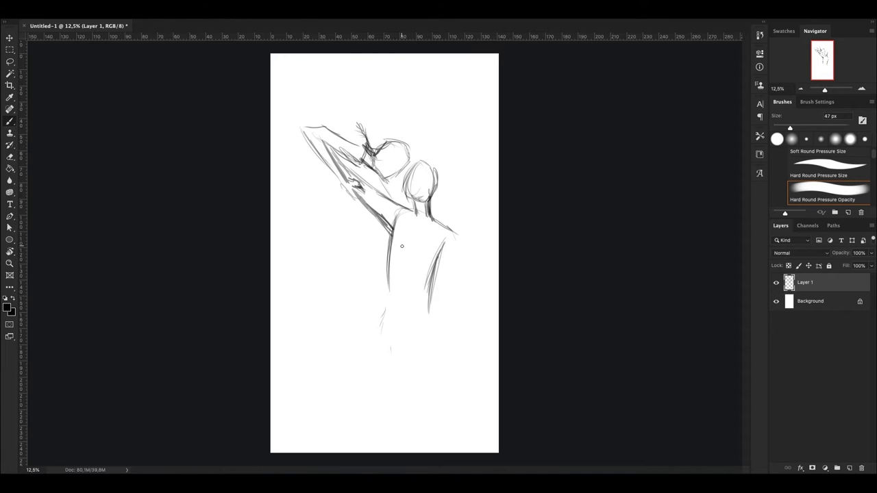
pyautogui.moveTo(343, 111); pyautogui.dragTo(296, 196)
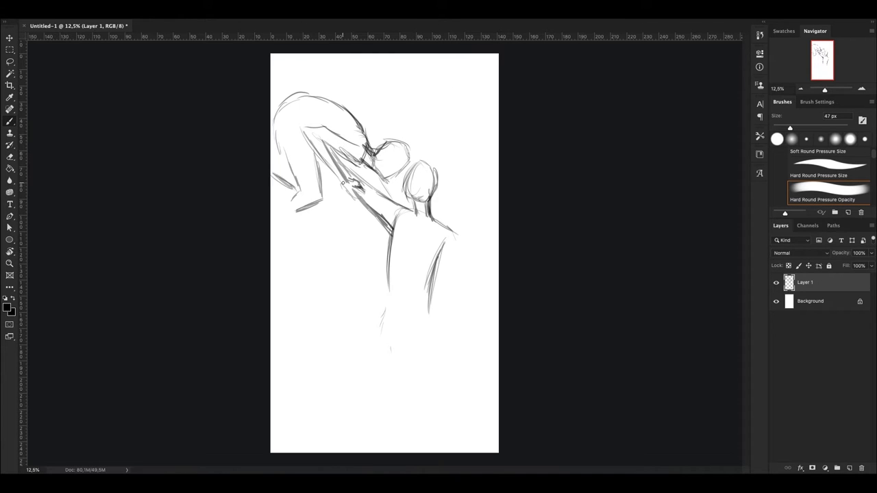
pyautogui.moveTo(391, 170); pyautogui.dragTo(360, 194)
pyautogui.moveTo(373, 121); pyautogui.dragTo(417, 178)
pyautogui.moveTo(401, 213)
pyautogui.mouseDown()
pyautogui.moveTo(446, 230)
pyautogui.moveTo(389, 288)
pyautogui.mouseUp()
# - Erase the lower body and shoulder lines, then try jaw and back strokes and undo them
pyautogui.press('e')
pyautogui.moveTo(438, 241); pyautogui.dragTo(429, 312)
pyautogui.moveTo(388, 289)
pyautogui.mouseDown()
pyautogui.moveTo(396, 207)
pyautogui.moveTo(456, 236)
pyautogui.mouseUp()
pyautogui.press('b')
pyautogui.moveTo(436, 177); pyautogui.dragTo(418, 213)
pyautogui.moveTo(411, 195)
pyautogui.mouseDown()
pyautogui.moveTo(397, 207)
pyautogui.moveTo(378, 267)
pyautogui.mouseUp()
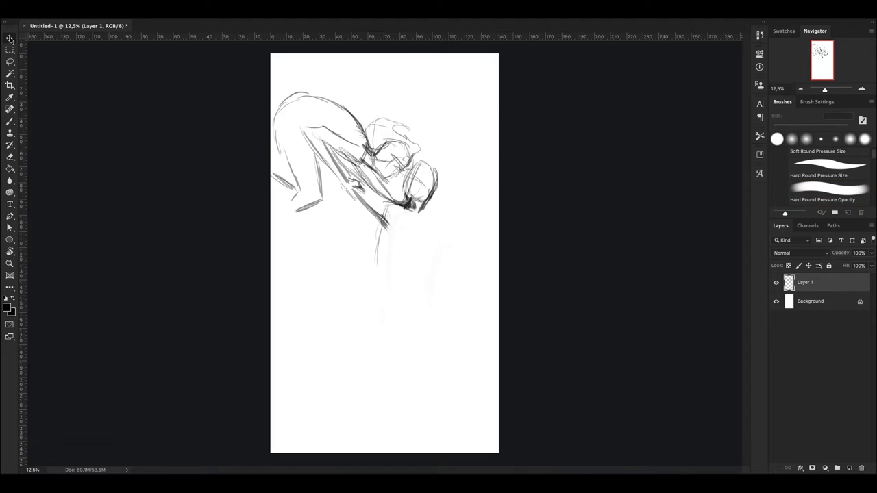
pyautogui.hotkey('ctrl', 'z')
pyautogui.hotkey('ctrl', 'z')
pyautogui.hotkey('ctrl', 'z')
pyautogui.hotkey('ctrl', 'z')
pyautogui.hotkey('ctrl', 'z')
# - Redraw the jawline, back of head, neck and shoulder, and sketch the torso and arm
pyautogui.moveTo(436, 156); pyautogui.dragTo(412, 184)
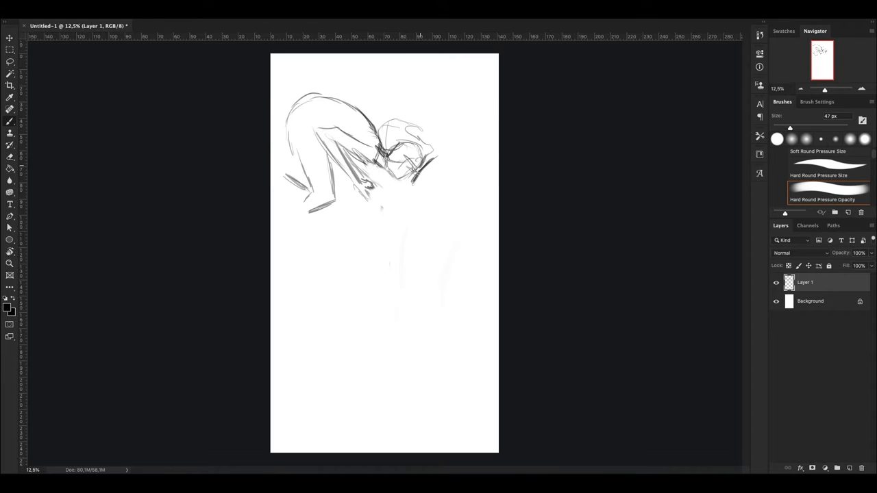
pyautogui.moveTo(434, 156); pyautogui.dragTo(432, 225)
pyautogui.moveTo(419, 216)
pyautogui.mouseDown()
pyautogui.moveTo(396, 226)
pyautogui.moveTo(409, 259)
pyautogui.mouseUp()
pyautogui.moveTo(390, 188); pyautogui.dragTo(373, 244)
pyautogui.moveTo(374, 196); pyautogui.dragTo(363, 273)
pyautogui.moveTo(433, 221)
pyautogui.mouseDown()
pyautogui.moveTo(373, 280)
pyautogui.moveTo(325, 281)
pyautogui.mouseUp()
pyautogui.moveTo(363, 244); pyautogui.dragTo(325, 248)
# - Widen the canvas on both sides with the Crop tool
pyautogui.press('c')
pyautogui.moveTo(499, 254); pyautogui.dragTo(566, 246)
pyautogui.press('Return')
# - Sketch the figure's bottom edge and the lower-left body and leg outline
pyautogui.press('b')
pyautogui.moveTo(445, 275)
pyautogui.mouseDown()
pyautogui.moveTo(322, 305)
pyautogui.moveTo(387, 287)
pyautogui.mouseUp()
pyautogui.moveTo(353, 213); pyautogui.dragTo(278, 260)
pyautogui.moveTo(281, 212); pyautogui.dragTo(254, 291)
pyautogui.moveTo(298, 247); pyautogui.dragTo(269, 296)
pyautogui.moveTo(305, 193); pyautogui.dragTo(266, 231)
pyautogui.moveTo(346, 214); pyautogui.dragTo(298, 206)
# - Sketch leg lines, the upper-left arm, and the neck and shoulder lines
pyautogui.moveTo(306, 259); pyautogui.dragTo(297, 302)
pyautogui.moveTo(318, 276); pyautogui.dragTo(307, 324)
pyautogui.moveTo(311, 189); pyautogui.dragTo(284, 172)
pyautogui.moveTo(318, 174); pyautogui.dragTo(268, 149)
pyautogui.moveTo(451, 205); pyautogui.dragTo(446, 263)
pyautogui.moveTo(443, 219); pyautogui.dragTo(410, 245)
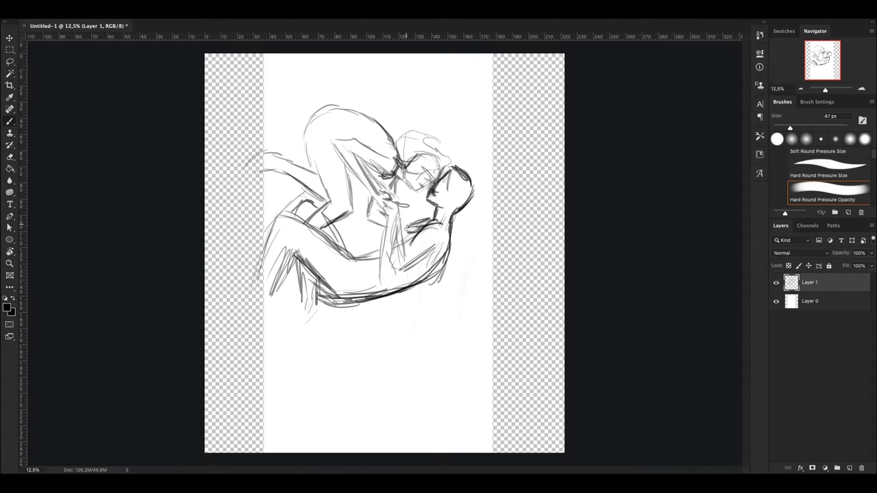
# - Darken the thigh, torso and lower leg, reinforce the feet and hatch the hand
pyautogui.moveTo(308, 192); pyautogui.dragTo(363, 113)
pyautogui.moveTo(330, 200); pyautogui.dragTo(381, 171)
pyautogui.moveTo(281, 229)
pyautogui.mouseDown()
pyautogui.moveTo(254, 298)
pyautogui.moveTo(232, 313)
pyautogui.moveTo(268, 310)
pyautogui.mouseUp()
pyautogui.moveTo(302, 304)
pyautogui.mouseDown()
pyautogui.moveTo(319, 327)
pyautogui.moveTo(291, 333)
pyautogui.mouseUp()
pyautogui.moveTo(274, 151); pyautogui.dragTo(248, 179)
pyautogui.moveTo(278, 170); pyautogui.dragTo(251, 190)
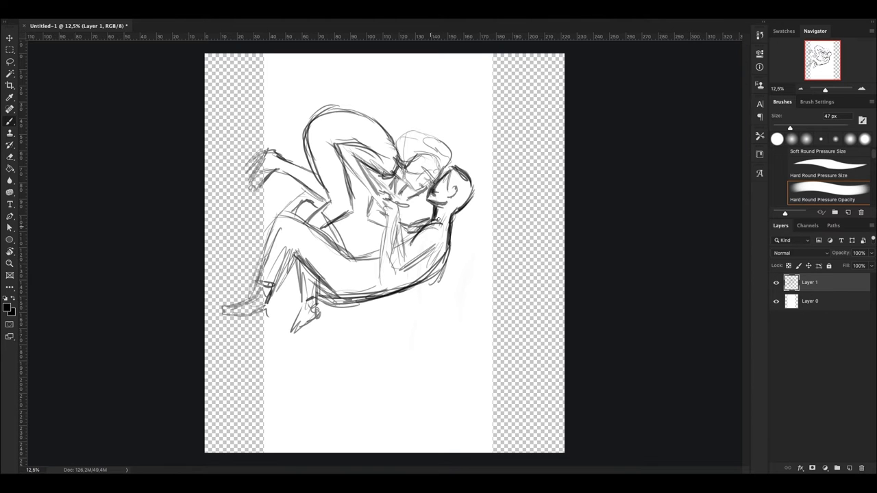
# - Free Transform the sketch to fill the widened canvas and fade Layer 1 to 14% opacity
pyautogui.hotkey('ctrl', 't')
pyautogui.moveTo(205, 254); pyautogui.dragTo(215, 249)
pyautogui.press('Return')
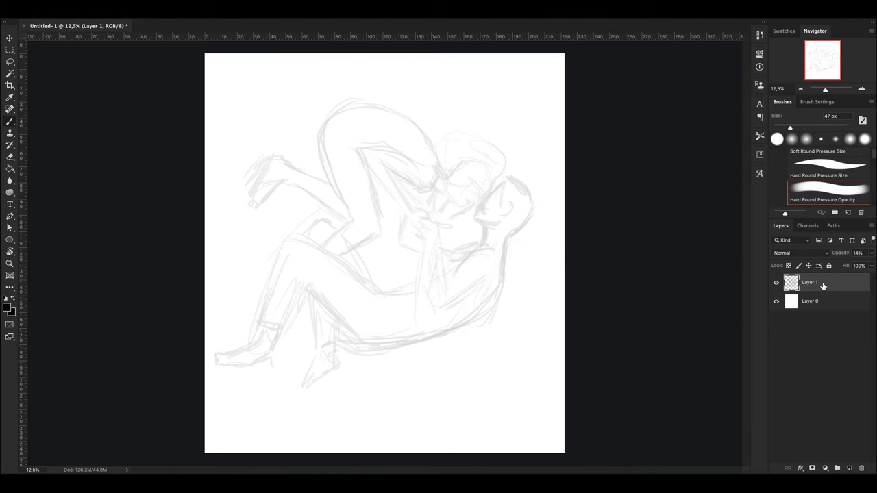
pyautogui.hotkey('ctrl', 'shift', 'alt', 'n')
pyautogui.hotkey('ctrl', '+')
pyautogui.hotkey('ctrl', '+')
# - Ink the face outline, chin, jawline, hairline and back of the head
pyautogui.moveTo(396, 183); pyautogui.dragTo(434, 157)
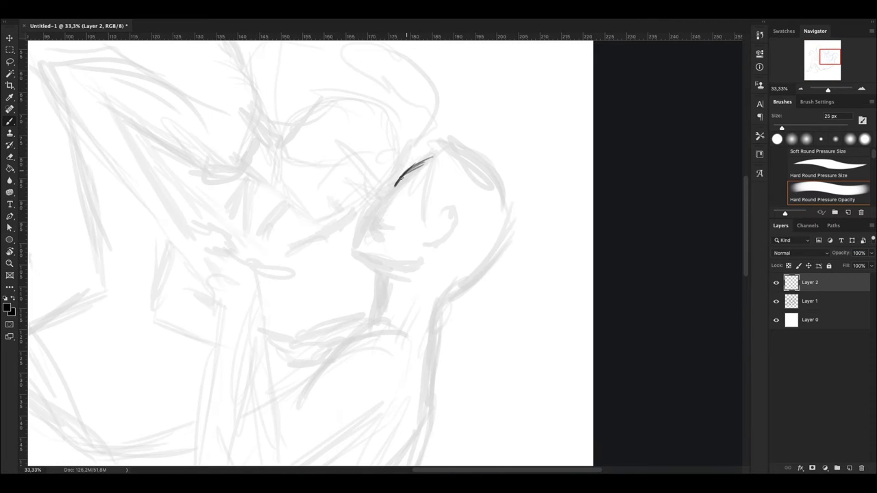
pyautogui.moveTo(375, 231); pyautogui.dragTo(381, 264)
pyautogui.moveTo(391, 256); pyautogui.dragTo(414, 261)
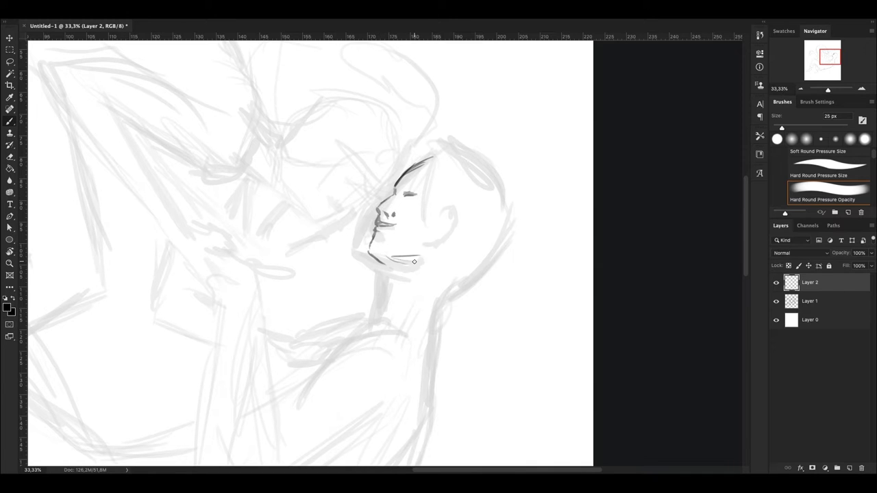
pyautogui.moveTo(403, 171)
pyautogui.mouseDown()
pyautogui.moveTo(475, 165)
pyautogui.moveTo(457, 278)
pyautogui.mouseUp()
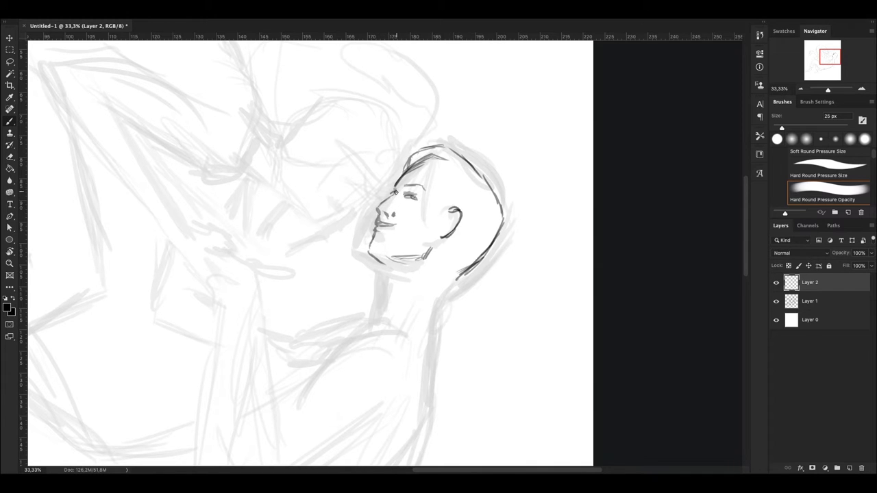
# - Ink the neck and shirt collar, a long line below it, and a brow stroke
pyautogui.moveTo(379, 260); pyautogui.dragTo(395, 301)
pyautogui.moveTo(480, 255)
pyautogui.mouseDown()
pyautogui.moveTo(441, 286)
pyautogui.moveTo(439, 325)
pyautogui.mouseUp()
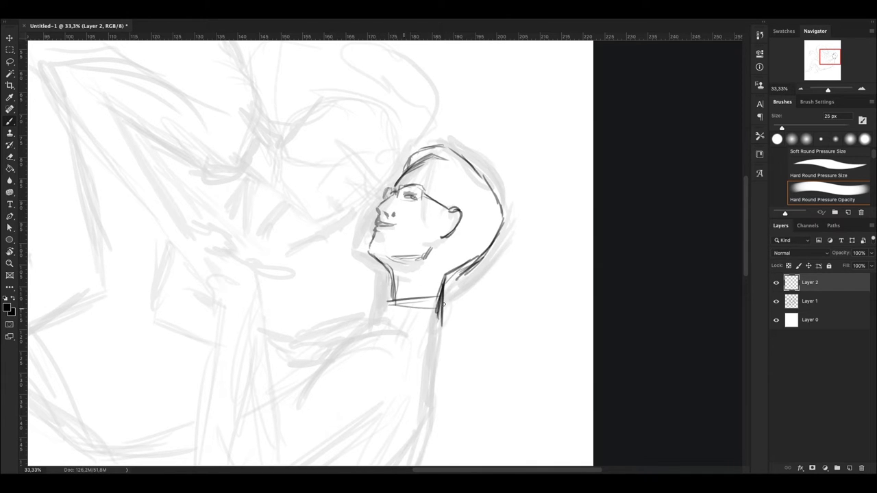
pyautogui.moveTo(404, 288); pyautogui.dragTo(473, 318)
pyautogui.moveTo(381, 301); pyautogui.dragTo(449, 322)
pyautogui.moveTo(363, 281); pyautogui.dragTo(377, 304)
pyautogui.moveTo(442, 316); pyautogui.dragTo(422, 427)
pyautogui.moveTo(355, 180); pyautogui.dragTo(386, 205)
pyautogui.moveTo(402, 204); pyautogui.dragTo(386, 206)
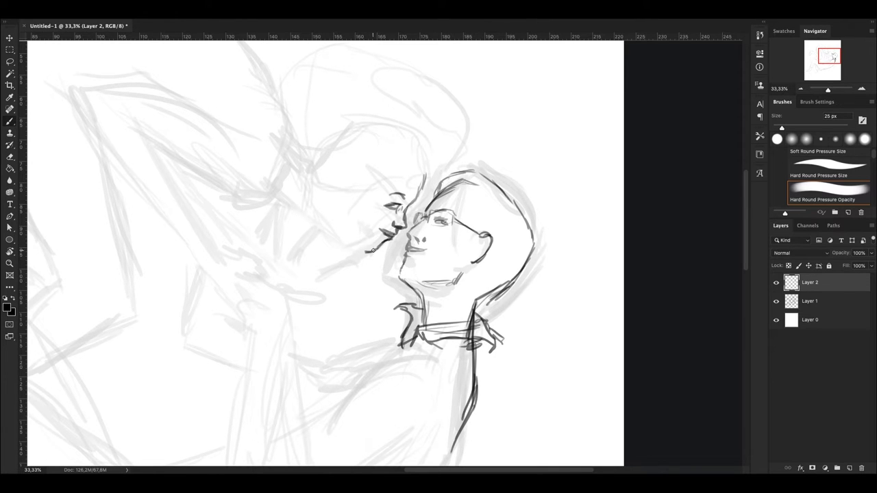
# - Nudge the left figure's lips slightly, then ink its hair and back of head
pyautogui.moveTo(384, 226)
pyautogui.mouseDown()
pyautogui.moveTo(394, 233)
pyautogui.moveTo(334, 230)
pyautogui.moveTo(299, 215)
pyautogui.mouseUp()
pyautogui.press('Return')
pyautogui.moveTo(403, 164); pyautogui.dragTo(353, 197)
pyautogui.moveTo(419, 108); pyautogui.dragTo(430, 180)
pyautogui.moveTo(425, 127); pyautogui.dragTo(346, 185)
pyautogui.moveTo(401, 74); pyautogui.dragTo(296, 150)
pyautogui.moveTo(404, 75); pyautogui.dragTo(480, 88)
pyautogui.moveTo(439, 118); pyautogui.dragTo(488, 147)
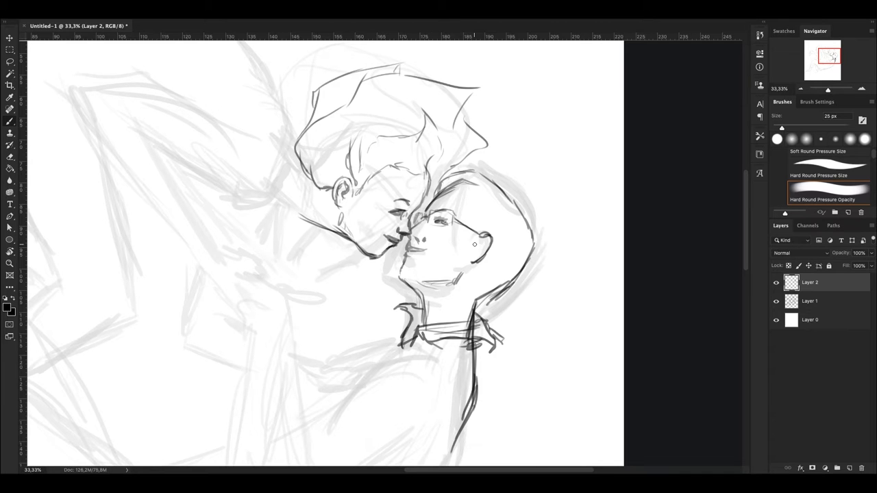
# - Ink the upper figure's long arching back, shoulder curve and chest lines
pyautogui.moveTo(474, 245); pyautogui.dragTo(686, 296)
pyautogui.moveTo(508, 236)
pyautogui.mouseDown()
pyautogui.moveTo(442, 271)
pyautogui.moveTo(418, 260)
pyautogui.mouseUp()
pyautogui.moveTo(504, 195)
pyautogui.mouseDown()
pyautogui.moveTo(236, 80)
pyautogui.moveTo(187, 200)
pyautogui.mouseUp()
pyautogui.moveTo(501, 220); pyautogui.dragTo(324, 203)
pyautogui.moveTo(350, 231)
pyautogui.mouseDown()
pyautogui.moveTo(455, 278)
pyautogui.moveTo(397, 288)
pyautogui.mouseUp()
pyautogui.moveTo(407, 263); pyautogui.dragTo(447, 291)
# - Ink the arm, hand and a hair strand, then outline the upper leg, knee and lower leg
pyautogui.moveTo(360, 263); pyautogui.dragTo(430, 318)
pyautogui.moveTo(390, 289)
pyautogui.mouseDown()
pyautogui.moveTo(470, 327)
pyautogui.moveTo(472, 360)
pyautogui.moveTo(439, 343)
pyautogui.mouseUp()
pyautogui.moveTo(320, 167); pyautogui.dragTo(379, 201)
pyautogui.scroll(-2, 380, 202)
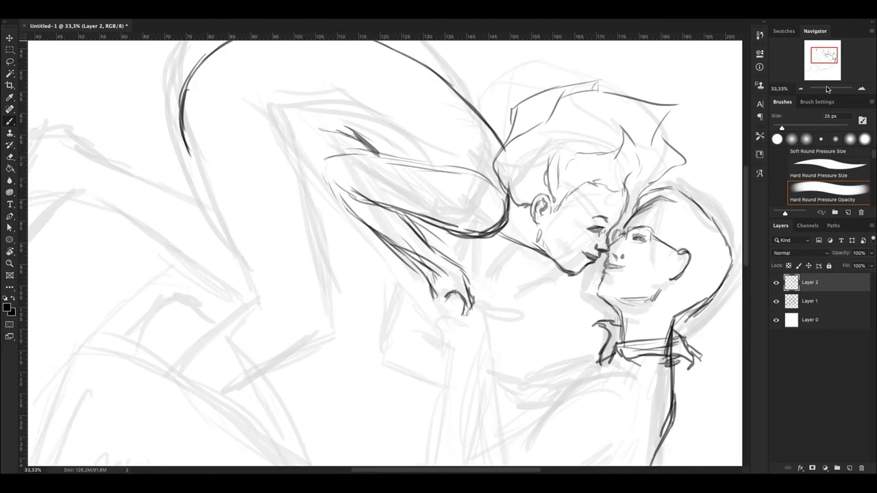
pyautogui.moveTo(827, 89); pyautogui.dragTo(825, 89)
pyautogui.moveTo(363, 123); pyautogui.dragTo(378, 209)
pyautogui.moveTo(306, 133)
pyautogui.mouseDown()
pyautogui.moveTo(340, 205)
pyautogui.moveTo(328, 251)
pyautogui.mouseUp()
pyautogui.moveTo(355, 209)
pyautogui.mouseDown()
pyautogui.moveTo(308, 225)
pyautogui.moveTo(295, 240)
pyautogui.mouseUp()
# - Ink the upper leg and knee, the arm strokes below the collar, and the torso and back lines
pyautogui.moveTo(380, 223); pyautogui.dragTo(314, 252)
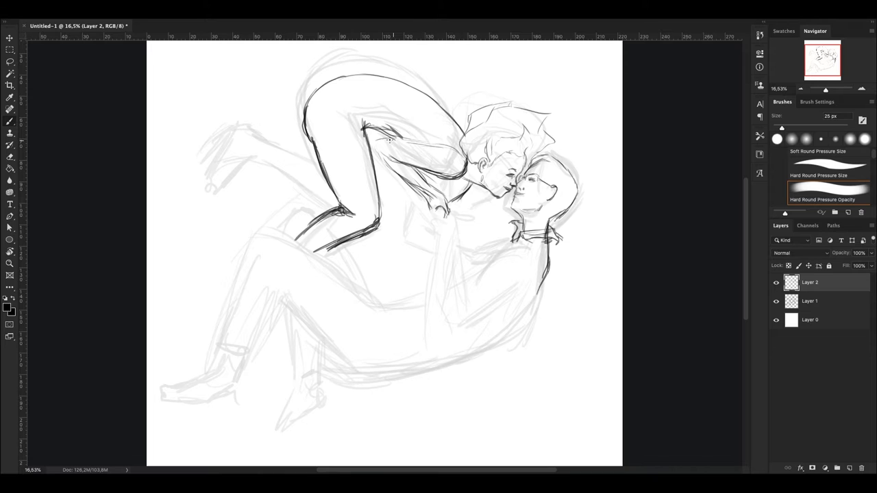
pyautogui.moveTo(522, 259); pyautogui.dragTo(481, 275)
pyautogui.moveTo(464, 318)
pyautogui.mouseDown()
pyautogui.moveTo(519, 287)
pyautogui.moveTo(425, 344)
pyautogui.mouseUp()
pyautogui.moveTo(435, 272); pyautogui.dragTo(389, 307)
pyautogui.moveTo(481, 322); pyautogui.dragTo(415, 367)
pyautogui.moveTo(403, 294); pyautogui.dragTo(367, 304)
pyautogui.moveTo(528, 258); pyautogui.dragTo(470, 282)
pyautogui.moveTo(479, 251); pyautogui.dragTo(549, 241)
pyautogui.moveTo(488, 270)
pyautogui.mouseDown()
pyautogui.moveTo(445, 280)
pyautogui.moveTo(458, 322)
pyautogui.mouseUp()
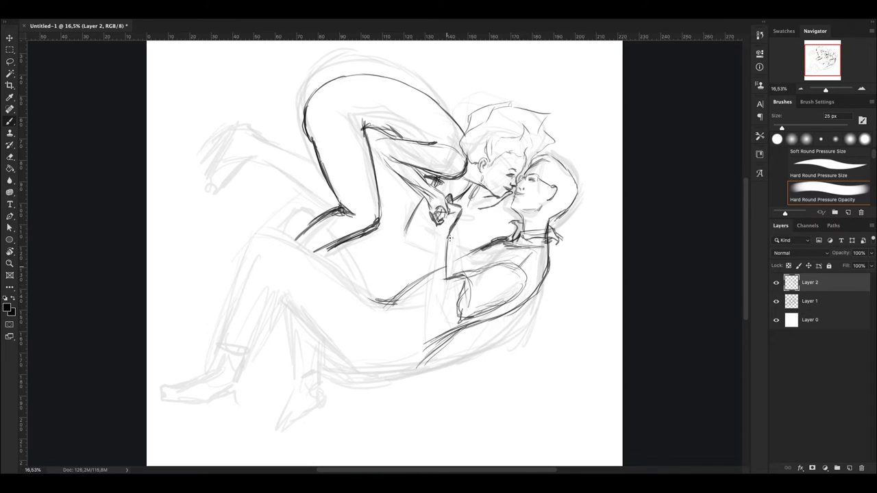
# - Draw the arm running down from the hand, with lines across the forearm
pyautogui.moveTo(450, 238); pyautogui.dragTo(452, 302)
pyautogui.moveTo(438, 226); pyautogui.dragTo(432, 306)
pyautogui.moveTo(527, 268); pyautogui.dragTo(455, 298)
pyautogui.moveTo(519, 289); pyautogui.dragTo(440, 333)
pyautogui.moveTo(474, 302); pyautogui.dragTo(437, 336)
# - Outline the bent leg's thigh and shin, redrawing the shin and adding body lines
pyautogui.moveTo(436, 277)
pyautogui.mouseDown()
pyautogui.moveTo(282, 277)
pyautogui.moveTo(245, 337)
pyautogui.mouseUp()
pyautogui.moveTo(344, 285); pyautogui.dragTo(397, 305)
pyautogui.moveTo(301, 301)
pyautogui.mouseDown()
pyautogui.moveTo(396, 373)
pyautogui.moveTo(271, 369)
pyautogui.mouseUp()
pyautogui.moveTo(308, 328); pyautogui.dragTo(421, 370)
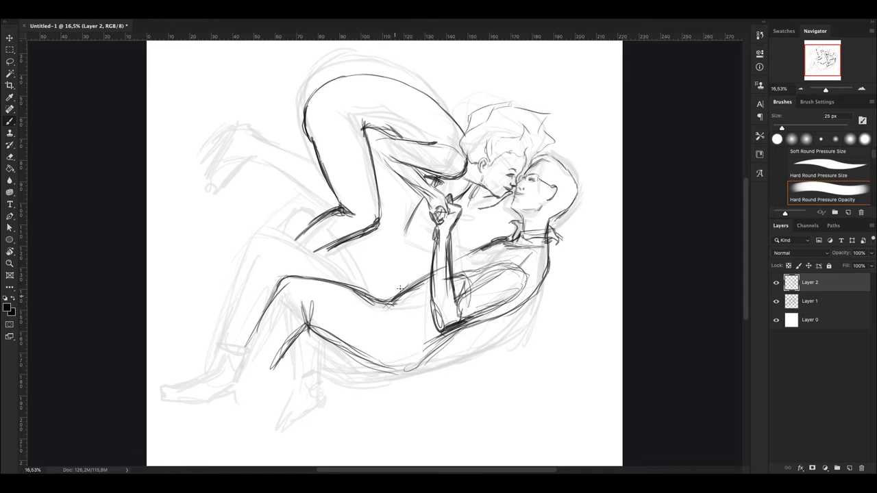
pyautogui.moveTo(389, 299); pyautogui.dragTo(355, 248)
pyautogui.moveTo(237, 237); pyautogui.dragTo(329, 207)
pyautogui.moveTo(261, 309); pyautogui.dragTo(278, 354)
pyautogui.moveTo(274, 293); pyautogui.dragTo(296, 357)
pyautogui.moveTo(306, 309); pyautogui.dragTo(322, 335)
# - Draw the lower leg and foot lines, plus leg and foot strokes on the left
pyautogui.moveTo(279, 309); pyautogui.dragTo(312, 385)
pyautogui.moveTo(325, 334)
pyautogui.mouseDown()
pyautogui.moveTo(352, 372)
pyautogui.moveTo(321, 404)
pyautogui.mouseUp()
pyautogui.moveTo(429, 284); pyautogui.dragTo(385, 303)
pyautogui.moveTo(301, 229); pyautogui.dragTo(267, 255)
pyautogui.moveTo(322, 242); pyautogui.dragTo(278, 264)
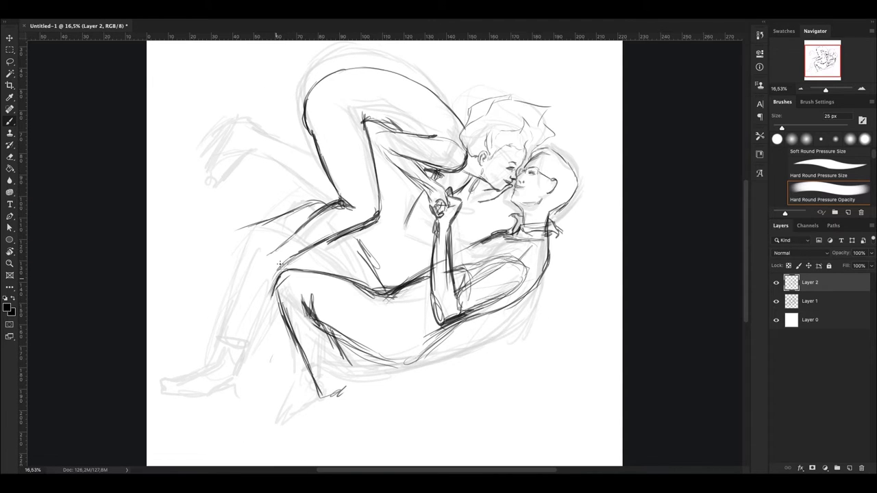
pyautogui.moveTo(336, 145); pyautogui.dragTo(270, 180)
pyautogui.moveTo(318, 134)
pyautogui.mouseDown()
pyautogui.moveTo(270, 145)
pyautogui.moveTo(237, 124)
pyautogui.mouseUp()
pyautogui.moveTo(237, 128)
pyautogui.mouseDown()
pyautogui.moveTo(250, 178)
pyautogui.moveTo(253, 322)
pyautogui.mouseUp()
pyautogui.moveTo(383, 274); pyautogui.dragTo(373, 246)
# - Outline a foot, a pant cuff and the foot at the far left
pyautogui.moveTo(210, 199); pyautogui.dragTo(204, 226)
pyautogui.moveTo(189, 247); pyautogui.dragTo(239, 235)
pyautogui.moveTo(310, 357)
pyautogui.mouseDown()
pyautogui.moveTo(354, 341)
pyautogui.moveTo(317, 419)
pyautogui.mouseUp()
pyautogui.moveTo(355, 381); pyautogui.dragTo(313, 435)
pyautogui.moveTo(181, 248)
pyautogui.mouseDown()
pyautogui.moveTo(220, 242)
pyautogui.moveTo(163, 205)
pyautogui.mouseUp()
pyautogui.moveTo(176, 253); pyautogui.dragTo(211, 244)
pyautogui.moveTo(162, 189); pyautogui.dragTo(186, 230)
pyautogui.scroll(3, 198, 261)
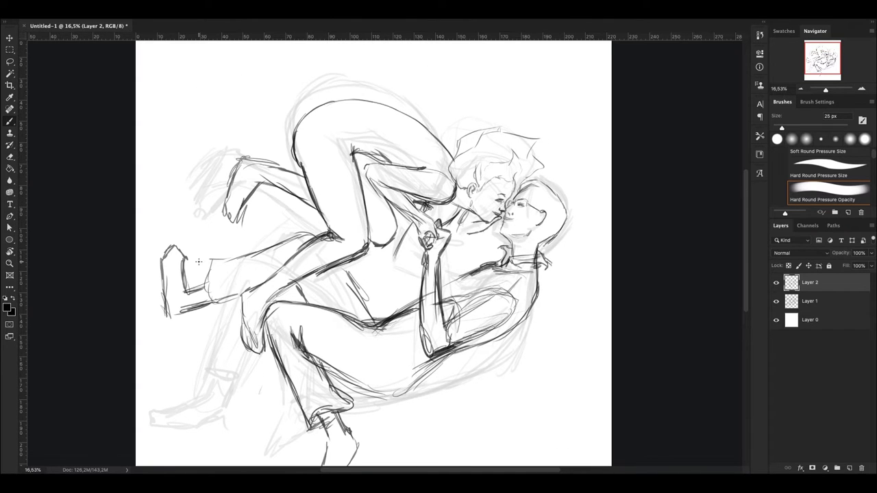
# - Erase and redraw the right figure's back curve
pyautogui.moveTo(518, 282)
pyautogui.mouseDown()
pyautogui.moveTo(439, 310)
pyautogui.moveTo(419, 363)
pyautogui.mouseUp()
pyautogui.moveTo(494, 255); pyautogui.dragTo(381, 330)
pyautogui.moveTo(532, 307); pyautogui.dragTo(397, 395)
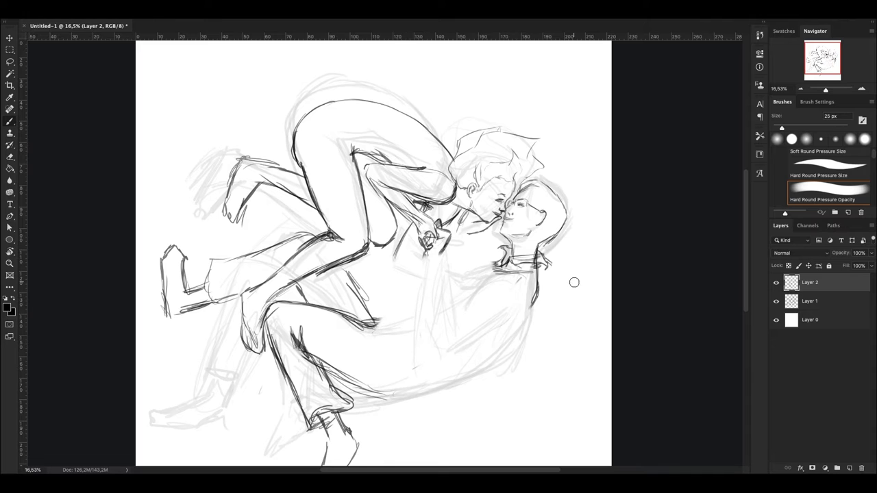
pyautogui.moveTo(538, 286); pyautogui.dragTo(370, 392)
# - Draw the right figure's bent arm and elbow
pyautogui.moveTo(439, 255)
pyautogui.mouseDown()
pyautogui.moveTo(485, 294)
pyautogui.moveTo(469, 313)
pyautogui.mouseUp()
pyautogui.moveTo(485, 290); pyautogui.dragTo(510, 330)
pyautogui.moveTo(465, 315); pyautogui.dragTo(531, 309)
pyautogui.moveTo(532, 277); pyautogui.dragTo(482, 290)
pyautogui.moveTo(507, 327)
pyautogui.mouseDown()
pyautogui.moveTo(488, 271)
pyautogui.moveTo(397, 285)
pyautogui.mouseUp()
# - Add the right figure's torso lines, light lower-torso shading, and neck and collar
pyautogui.moveTo(406, 238); pyautogui.dragTo(394, 270)
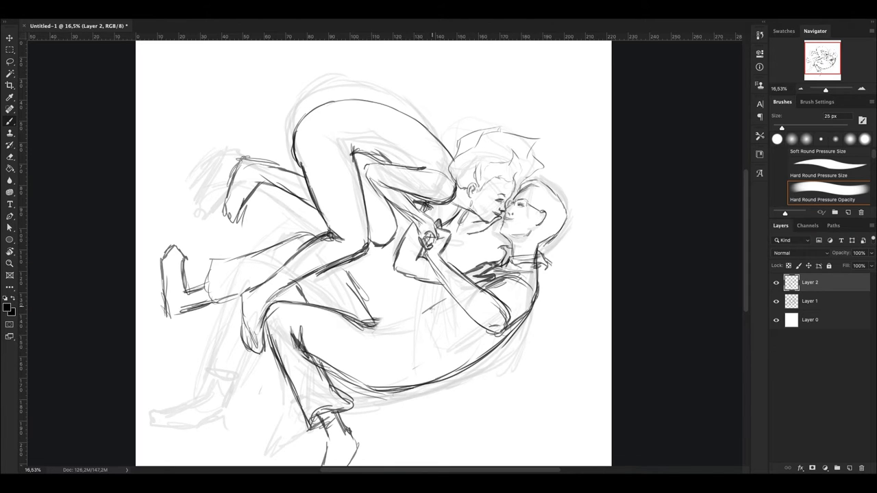
pyautogui.moveTo(411, 303); pyautogui.dragTo(397, 376)
pyautogui.moveTo(394, 328); pyautogui.dragTo(425, 380)
pyautogui.moveTo(491, 247); pyautogui.dragTo(457, 263)
pyautogui.moveTo(473, 233); pyautogui.dragTo(455, 274)
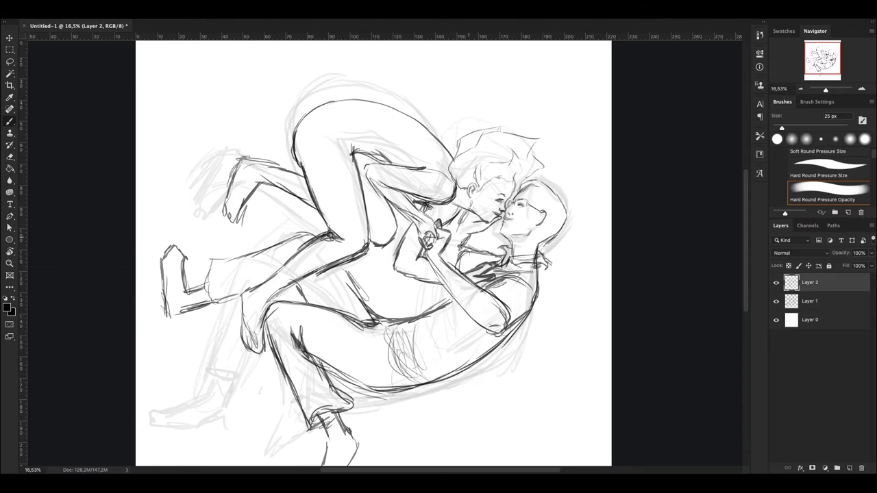
# - Hide the faint rough sketch layer, Layer 1
pyautogui.scroll(-2, 472, 299)
pyautogui.moveTo(296, 99)
pyautogui.mouseDown()
pyautogui.moveTo(335, 204)
pyautogui.moveTo(319, 237)
pyautogui.mouseUp()
pyautogui.hscroll(1, 363, 253)
pyautogui.click(776, 301)
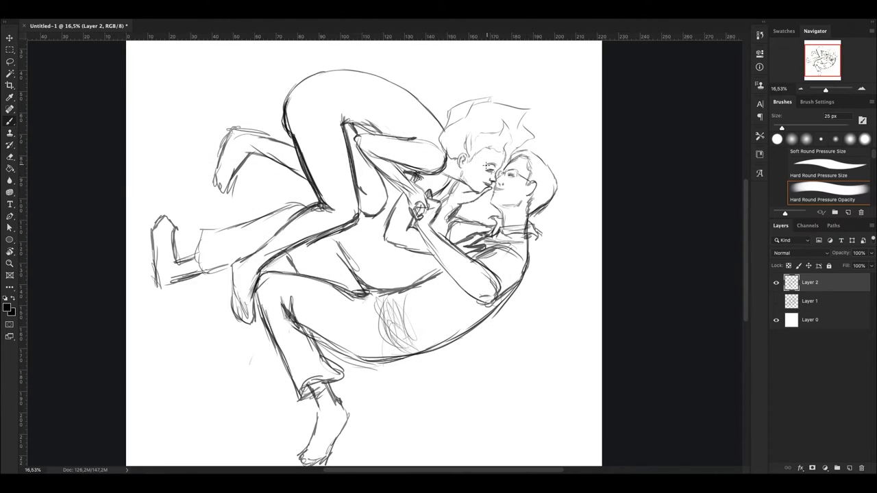
# - Add lines on the upper thigh, knee, leg and hip
pyautogui.moveTo(396, 83); pyautogui.dragTo(375, 126)
pyautogui.moveTo(347, 71); pyautogui.dragTo(356, 122)
pyautogui.moveTo(292, 107); pyautogui.dragTo(320, 75)
pyautogui.moveTo(336, 70); pyautogui.dragTo(339, 104)
pyautogui.moveTo(281, 236); pyautogui.dragTo(263, 262)
pyautogui.moveTo(283, 138); pyautogui.dragTo(263, 161)
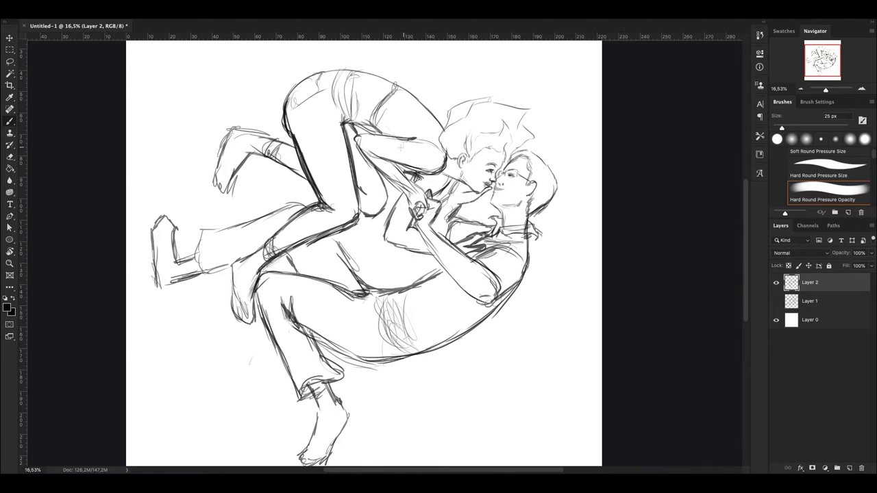
# - Add finishing strokes on the feet and legs
pyautogui.moveTo(400, 146); pyautogui.dragTo(399, 164)
pyautogui.scroll(-1, 401, 154)
pyautogui.moveTo(337, 396); pyautogui.dragTo(307, 440)
pyautogui.moveTo(176, 217); pyautogui.dragTo(161, 253)
pyautogui.moveTo(244, 248); pyautogui.dragTo(226, 314)
pyautogui.moveTo(233, 117); pyautogui.dragTo(211, 178)
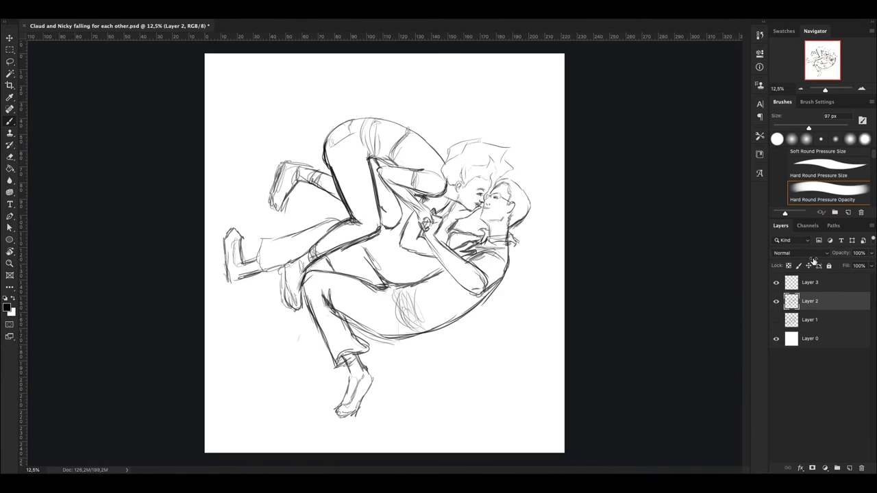
# - On Layer 3, ink the eye as a thin almond outline and the nose bridge curve
pyautogui.click(810, 282)
pyautogui.scroll(5, 461, 229)
pyautogui.moveTo(363, 196); pyautogui.dragTo(323, 200)
pyautogui.hotkey('ctrl', 'z')
pyautogui.moveTo(323, 200); pyautogui.dragTo(350, 204)
pyautogui.moveTo(405, 139); pyautogui.dragTo(365, 241)
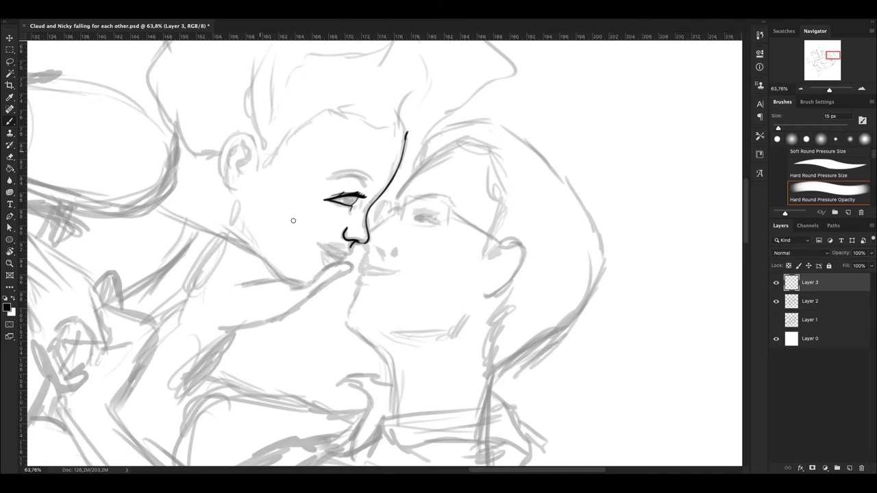
# - Ink the ear's back edge, the hairline stroke and the eyebrow above the eye
pyautogui.moveTo(236, 131); pyautogui.dragTo(237, 193)
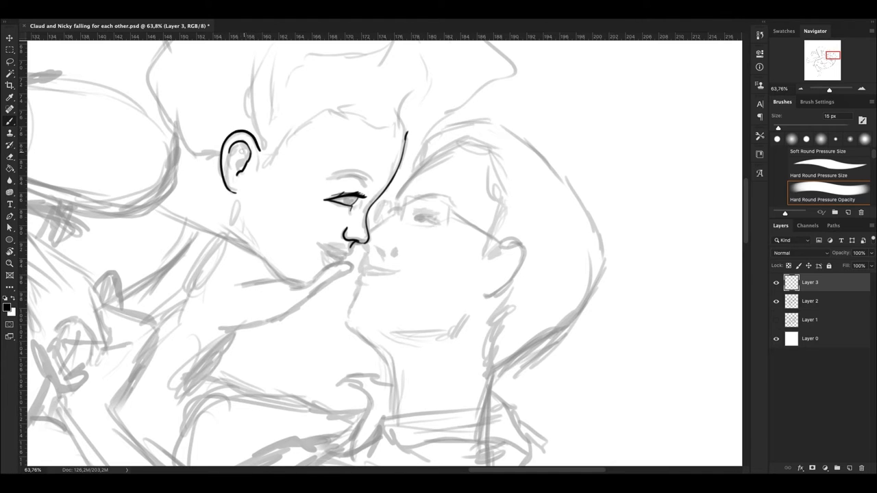
pyautogui.moveTo(265, 178); pyautogui.dragTo(299, 132)
pyautogui.moveTo(343, 114); pyautogui.dragTo(407, 136)
pyautogui.press('e')
pyautogui.rightClick(408, 135)
pyautogui.press('Escape')
pyautogui.click(9, 122)
pyautogui.moveTo(374, 181); pyautogui.dragTo(375, 182)
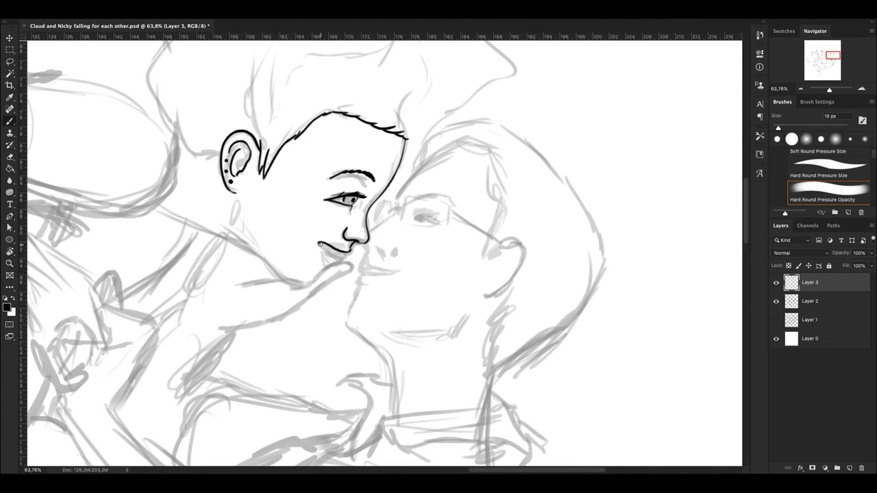
# - Ink the jawline, neck contour, a curl by the ear and an upswept lock
pyautogui.moveTo(266, 257); pyautogui.dragTo(312, 283)
pyautogui.moveTo(267, 261); pyautogui.dragTo(160, 214)
pyautogui.moveTo(496, 184); pyautogui.dragTo(404, 217)
pyautogui.moveTo(312, 170)
pyautogui.mouseDown()
pyautogui.moveTo(310, 187)
pyautogui.moveTo(346, 151)
pyautogui.mouseUp()
pyautogui.moveTo(186, 165)
pyautogui.mouseDown()
pyautogui.moveTo(198, 86)
pyautogui.moveTo(168, 161)
pyautogui.mouseUp()
# - Ink the hair's top curve, upswept strands and spiky right outline
pyautogui.moveTo(198, 86); pyautogui.dragTo(246, 71)
pyautogui.moveTo(362, 124); pyautogui.dragTo(331, 137)
pyautogui.moveTo(264, 119)
pyautogui.mouseDown()
pyautogui.moveTo(322, 80)
pyautogui.moveTo(341, 109)
pyautogui.mouseUp()
pyautogui.moveTo(262, 117); pyautogui.dragTo(277, 75)
pyautogui.moveTo(233, 111); pyautogui.dragTo(254, 71)
pyautogui.moveTo(180, 161)
pyautogui.mouseDown()
pyautogui.moveTo(173, 89)
pyautogui.moveTo(235, 171)
pyautogui.mouseUp()
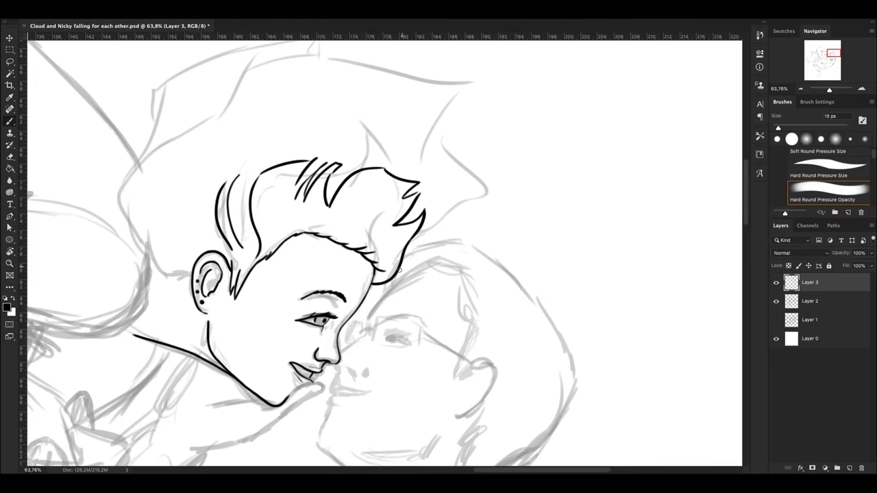
pyautogui.moveTo(402, 260); pyautogui.dragTo(488, 203)
# - Ink the hair's right and left outlines and strokes along its top
pyautogui.moveTo(435, 98); pyautogui.dragTo(480, 203)
pyautogui.moveTo(191, 281)
pyautogui.mouseDown()
pyautogui.moveTo(141, 118)
pyautogui.moveTo(162, 159)
pyautogui.mouseUp()
pyautogui.moveTo(162, 159)
pyautogui.mouseDown()
pyautogui.moveTo(272, 90)
pyautogui.moveTo(301, 56)
pyautogui.mouseUp()
pyautogui.moveTo(281, 94); pyautogui.dragTo(374, 47)
pyautogui.moveTo(363, 100)
pyautogui.mouseDown()
pyautogui.moveTo(434, 52)
pyautogui.moveTo(448, 117)
pyautogui.mouseUp()
pyautogui.moveTo(334, 242); pyautogui.dragTo(308, 148)
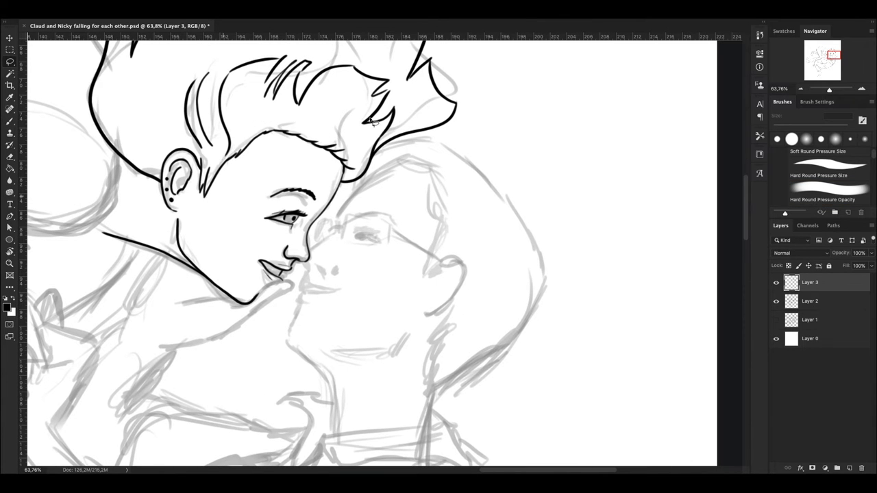
pyautogui.hotkey('ctrl', 't')
# - Commit the hairline warp, then lasso the top of the hair and warp it larger
pyautogui.press('Return')
pyautogui.moveTo(346, 308)
pyautogui.mouseDown()
pyautogui.moveTo(356, 250)
pyautogui.moveTo(405, 190)
pyautogui.mouseUp()
pyautogui.scroll(-5, 356, 249)
pyautogui.scroll(3, 355, 250)
pyautogui.moveTo(341, 164)
pyautogui.mouseDown()
pyautogui.moveTo(233, 205)
pyautogui.moveTo(223, 165)
pyautogui.moveTo(227, 175)
pyautogui.mouseUp()
pyautogui.hotkey('ctrl', 't')
pyautogui.rightClick(313, 163)
pyautogui.click(342, 219)
pyautogui.press('Return')
# - Rotate the left figure's eye slightly with Ctrl+T
pyautogui.scroll(5, 319, 291)
pyautogui.hotkey('ctrl', 't')
pyautogui.moveTo(211, 137); pyautogui.dragTo(215, 143)
pyautogui.press('Return')
# - Brush in the arm's top and lower contours, forearm and outer arm down to the fingers
pyautogui.press('b')
pyautogui.scroll(-5, 348, 221)
pyautogui.scroll(2, 509, 268)
pyautogui.moveTo(284, 245); pyautogui.dragTo(377, 260)
pyautogui.moveTo(324, 170); pyautogui.dragTo(154, 165)
pyautogui.moveTo(206, 214); pyautogui.dragTo(381, 242)
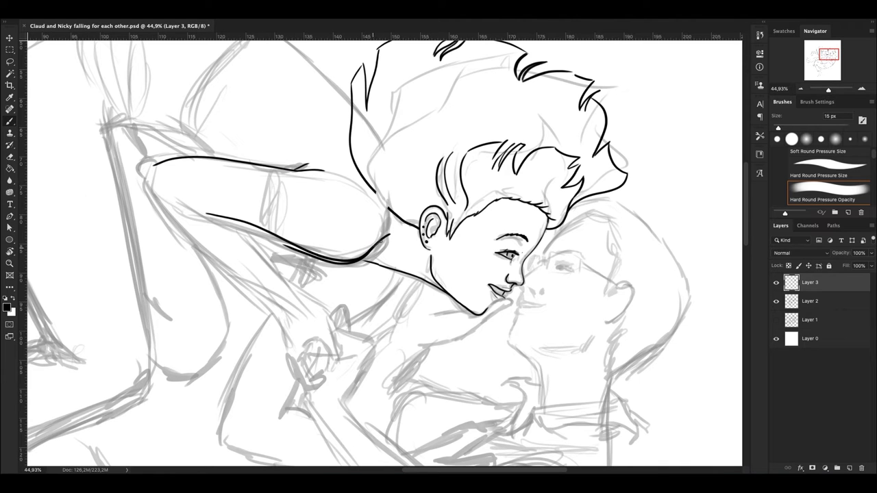
pyautogui.moveTo(242, 220); pyautogui.dragTo(343, 360)
pyautogui.moveTo(143, 171); pyautogui.dragTo(285, 368)
# - Ink the back, the shorts with hem and pocket, the buttocks and the thigh
pyautogui.moveTo(294, 335)
pyautogui.mouseDown()
pyautogui.moveTo(453, 367)
pyautogui.moveTo(456, 429)
pyautogui.mouseUp()
pyautogui.moveTo(427, 116); pyautogui.dragTo(511, 193)
pyautogui.moveTo(317, 72); pyautogui.dragTo(428, 118)
pyautogui.moveTo(392, 118); pyautogui.dragTo(339, 219)
pyautogui.moveTo(296, 70); pyautogui.dragTo(277, 184)
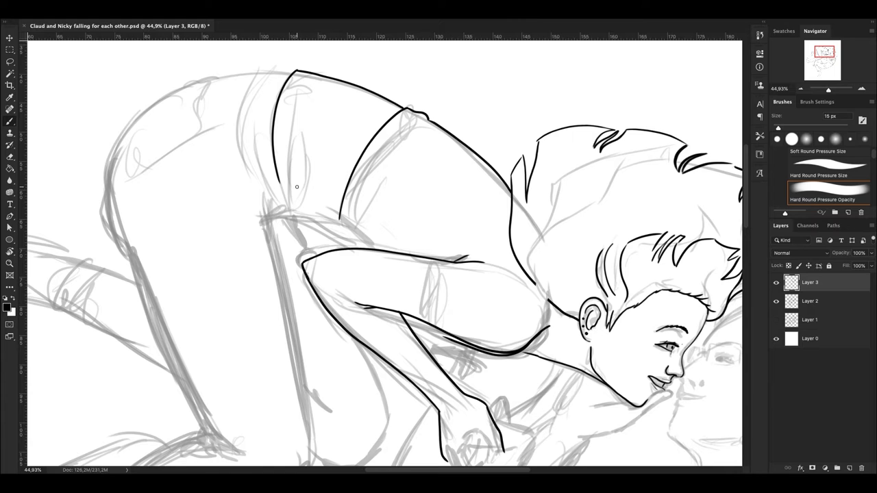
pyautogui.moveTo(252, 68)
pyautogui.mouseDown()
pyautogui.moveTo(176, 115)
pyautogui.moveTo(118, 170)
pyautogui.mouseUp()
pyautogui.moveTo(210, 115); pyautogui.dragTo(201, 135)
pyautogui.moveTo(130, 130); pyautogui.dragTo(110, 254)
pyautogui.moveTo(248, 193); pyautogui.dragTo(307, 426)
# - Ink the outer leg contour and another leg stroke, then view the whole drawing
pyautogui.moveTo(307, 426)
pyautogui.mouseDown()
pyautogui.moveTo(321, 317)
pyautogui.moveTo(298, 385)
pyautogui.mouseUp()
pyautogui.moveTo(143, 141)
pyautogui.mouseDown()
pyautogui.moveTo(225, 321)
pyautogui.moveTo(104, 407)
pyautogui.mouseUp()
pyautogui.moveTo(302, 385); pyautogui.dragTo(149, 453)
pyautogui.hotkey('ctrl', '0')
pyautogui.scroll(5, 479, 172)
# - Add short strokes at the shoulder and wrist and the curve under the shorts
pyautogui.moveTo(579, 341); pyautogui.dragTo(584, 293)
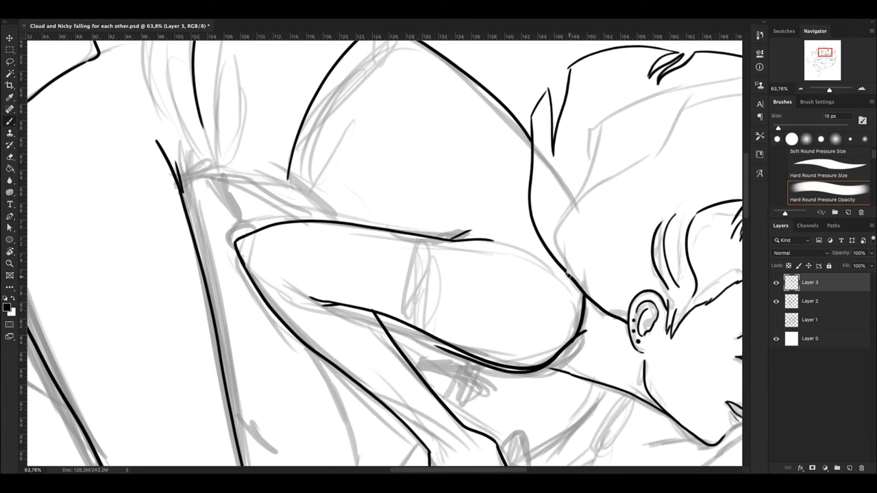
pyautogui.scroll(-5, 568, 274)
pyautogui.moveTo(485, 319); pyautogui.dragTo(477, 343)
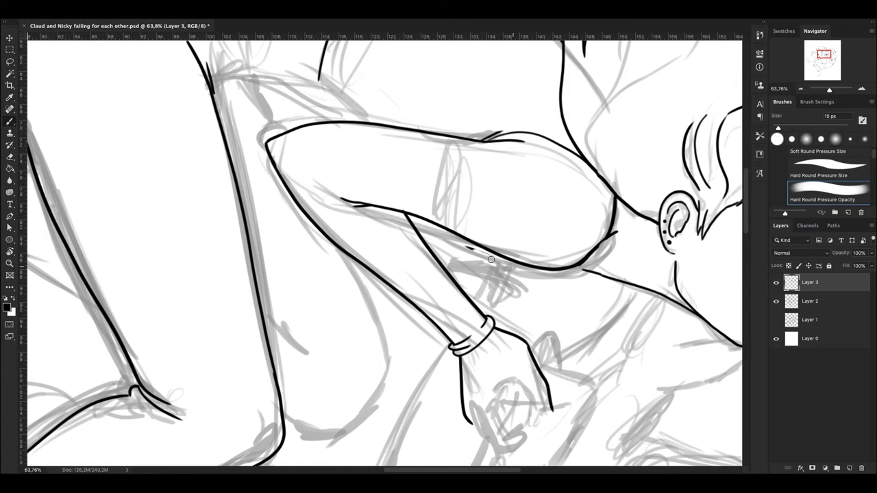
pyautogui.moveTo(511, 225); pyautogui.dragTo(497, 379)
pyautogui.moveTo(219, 179); pyautogui.dragTo(285, 243)
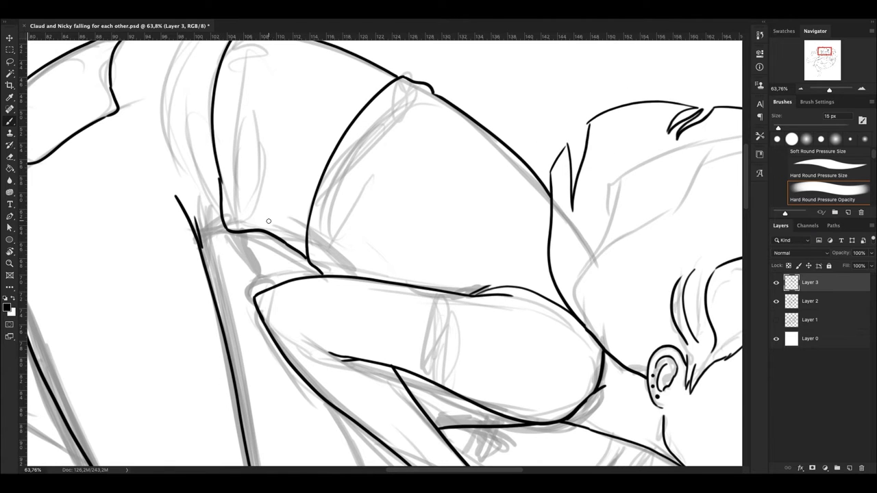
pyautogui.hotkey('ctrl', '0')
# - On a new Layer 4, ink the right figure's closed eyelid, lashes, forehead and nose
pyautogui.hotkey('ctrl', 'shift', 'alt', 'n')
pyautogui.scroll(4, 453, 247)
pyautogui.moveTo(430, 251); pyautogui.dragTo(472, 259)
pyautogui.moveTo(426, 238); pyautogui.dragTo(458, 241)
pyautogui.moveTo(402, 241)
pyautogui.mouseDown()
pyautogui.moveTo(472, 142)
pyautogui.moveTo(357, 267)
pyautogui.mouseUp()
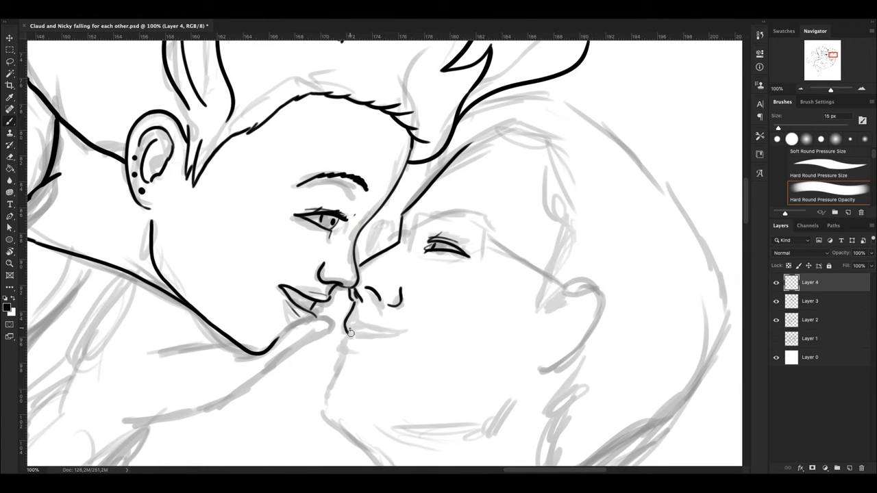
# - Ink the right figure's lips, head top, ear with inner lines, jaw and chin
pyautogui.moveTo(349, 333); pyautogui.dragTo(343, 338)
pyautogui.moveTo(466, 145); pyautogui.dragTo(536, 140)
pyautogui.moveTo(562, 288); pyautogui.dragTo(575, 365)
pyautogui.moveTo(595, 296); pyautogui.dragTo(570, 368)
pyautogui.moveTo(467, 286); pyautogui.dragTo(354, 337)
pyautogui.moveTo(307, 243); pyautogui.dragTo(283, 268)
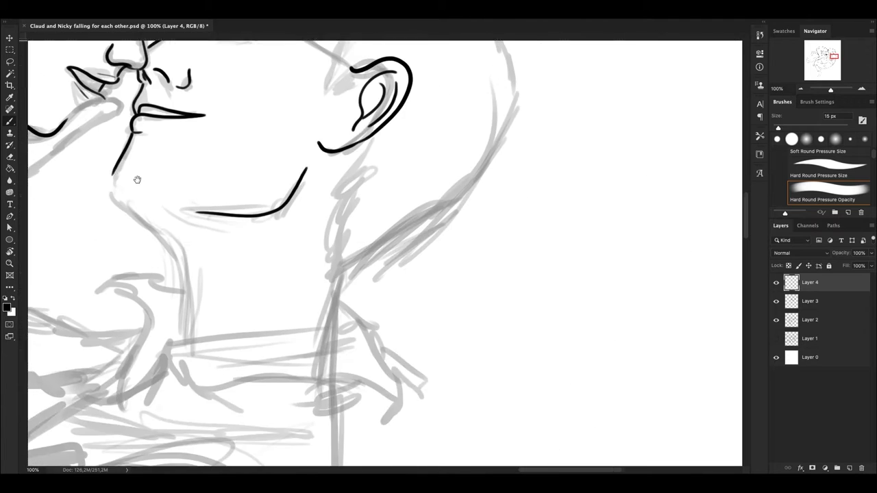
# - Ink the neck, jagged spiky hair from nape to head top, and the eyebrow
pyautogui.moveTo(457, 271); pyautogui.dragTo(430, 317)
pyautogui.moveTo(458, 288); pyautogui.dragTo(440, 409)
pyautogui.moveTo(473, 384); pyautogui.dragTo(535, 356)
pyautogui.moveTo(453, 240); pyautogui.dragTo(394, 275)
pyautogui.moveTo(417, 210); pyautogui.dragTo(395, 275)
pyautogui.moveTo(412, 215)
pyautogui.mouseDown()
pyautogui.moveTo(430, 167)
pyautogui.moveTo(422, 107)
pyautogui.moveTo(403, 115)
pyautogui.mouseUp()
pyautogui.moveTo(438, 109); pyautogui.dragTo(352, 147)
pyautogui.moveTo(302, 101)
pyautogui.mouseDown()
pyautogui.moveTo(373, 125)
pyautogui.moveTo(507, 329)
pyautogui.moveTo(456, 404)
pyautogui.mouseUp()
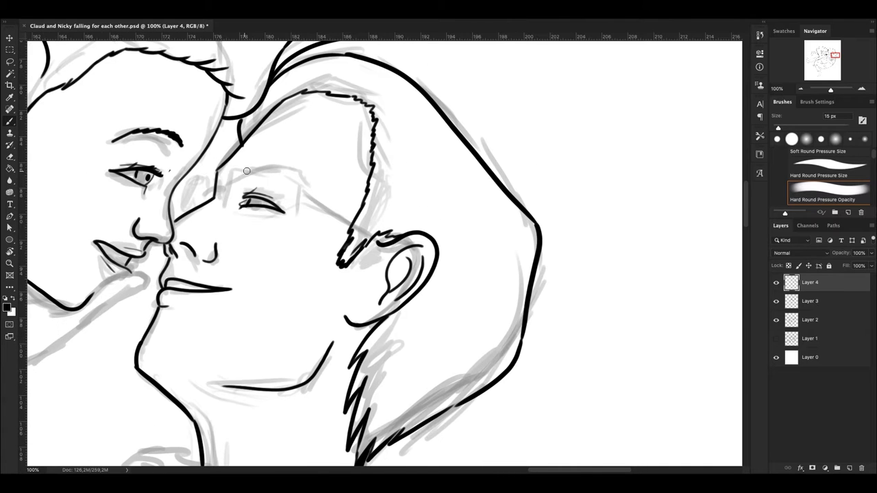
pyautogui.moveTo(242, 170)
pyautogui.mouseDown()
pyautogui.moveTo(308, 179)
pyautogui.moveTo(318, 196)
pyautogui.mouseUp()
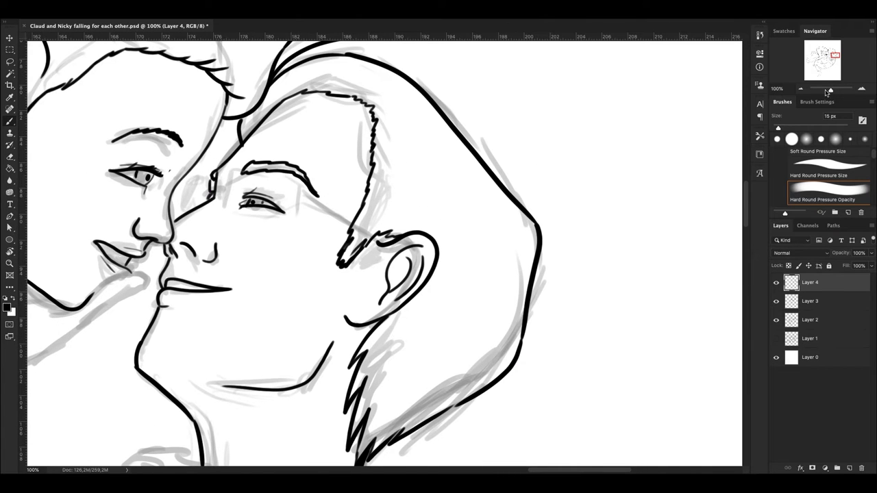
# - Ink the collar across the shoulder and its lower edge, zooming via the Navigator
pyautogui.click(827, 89)
pyautogui.moveTo(316, 276); pyautogui.dragTo(393, 293)
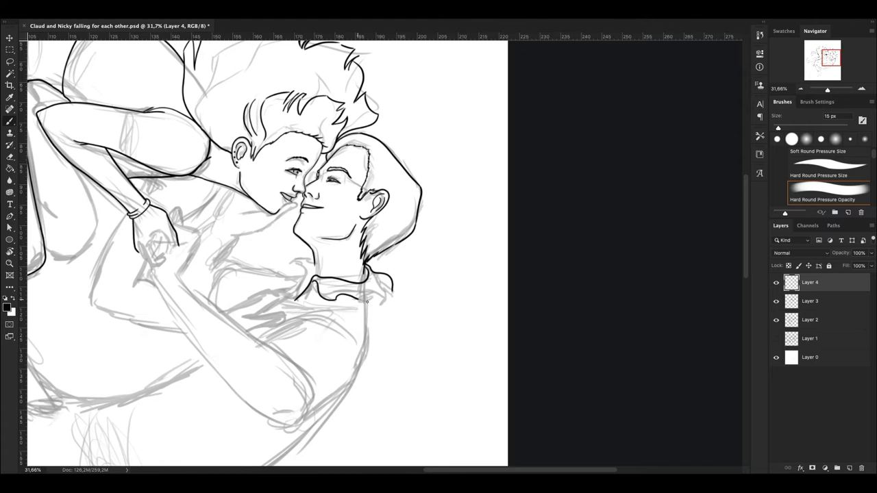
pyautogui.click(834, 90)
pyautogui.moveTo(262, 323)
pyautogui.mouseDown()
pyautogui.moveTo(195, 363)
pyautogui.moveTo(427, 349)
pyautogui.mouseUp()
pyautogui.moveTo(440, 341); pyautogui.dragTo(444, 405)
# - Ink the shirt shoulder, shirt's right edge, lower body arc and the forearm's lower edge
pyautogui.scroll(-5, 412, 251)
pyautogui.moveTo(352, 269); pyautogui.dragTo(392, 330)
pyautogui.moveTo(439, 256); pyautogui.dragTo(431, 304)
pyautogui.moveTo(422, 317); pyautogui.dragTo(253, 432)
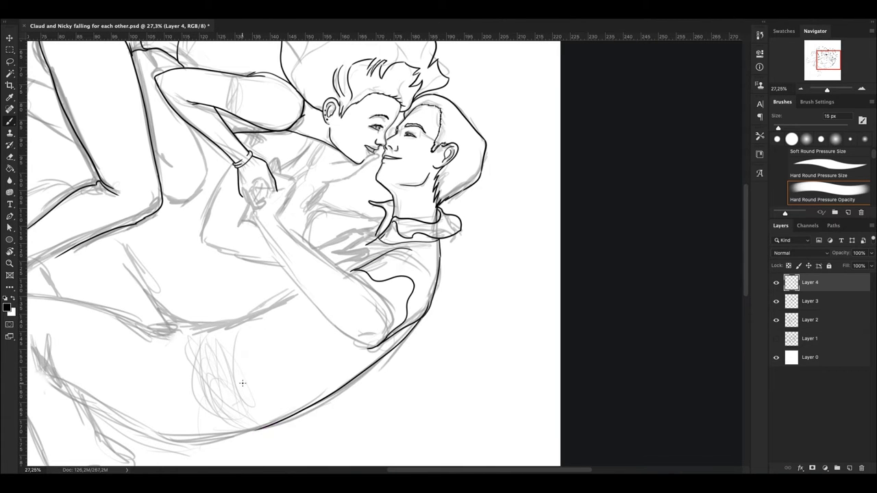
pyautogui.scroll(3, 373, 249)
pyautogui.moveTo(204, 223); pyautogui.dragTo(323, 352)
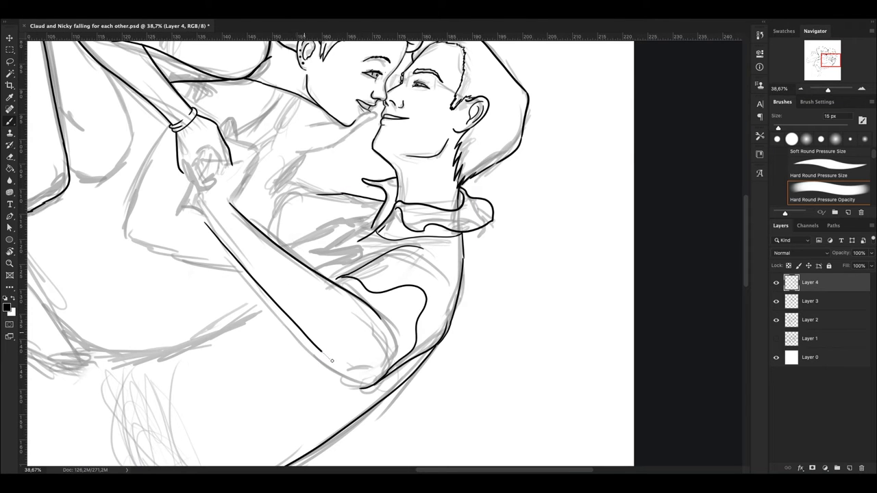
# - On Layer 3, ink the fingers of the hand resting on the chest
pyautogui.scroll(-3, 374, 249)
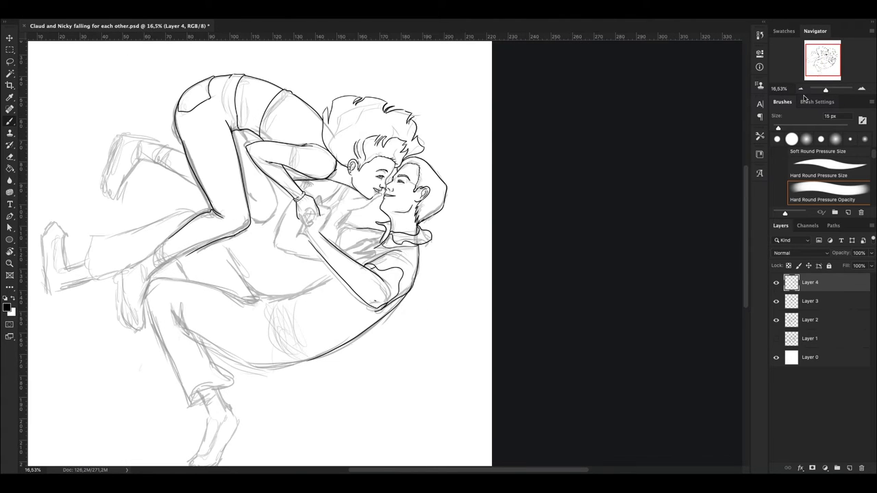
pyautogui.click(810, 301)
pyautogui.scroll(5, 392, 294)
pyautogui.moveTo(219, 243); pyautogui.dragTo(282, 198)
pyautogui.moveTo(271, 281)
pyautogui.mouseDown()
pyautogui.moveTo(333, 251)
pyautogui.moveTo(345, 230)
pyautogui.mouseUp()
pyautogui.moveTo(300, 221)
pyautogui.mouseDown()
pyautogui.moveTo(376, 207)
pyautogui.moveTo(370, 193)
pyautogui.moveTo(320, 216)
pyautogui.moveTo(361, 194)
pyautogui.mouseUp()
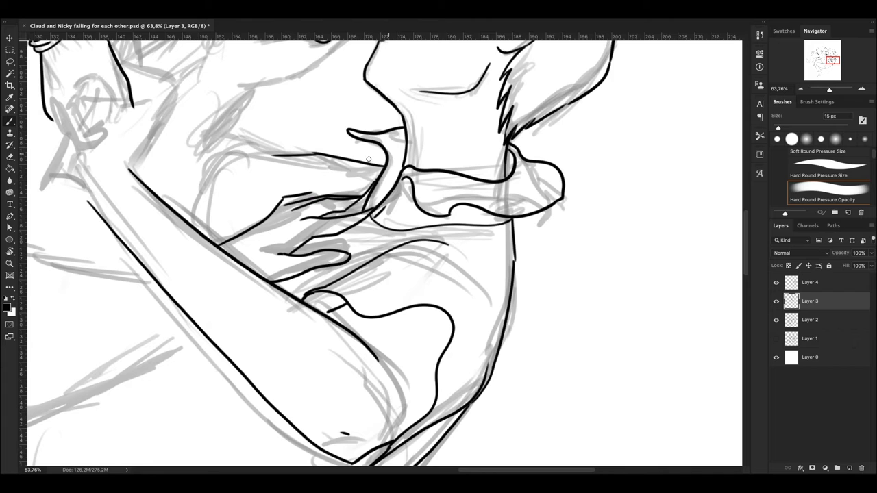
# - Scale up and slightly rotate the Layer 3 arm stroke, then return to the Brush on Layer 4
pyautogui.scroll(-3, 336, 219)
pyautogui.scroll(2, 266, 205)
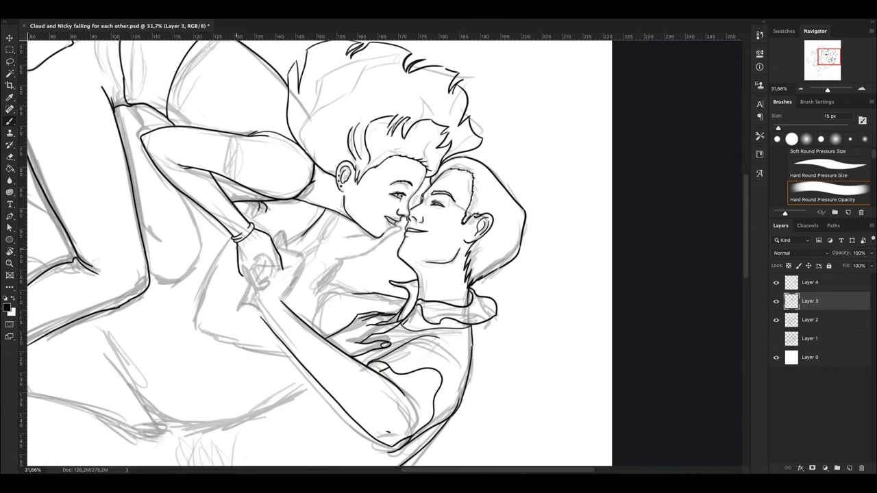
pyautogui.scroll(2, 261, 349)
pyautogui.hotkey('ctrl', 't')
pyautogui.moveTo(209, 308)
pyautogui.mouseDown()
pyautogui.moveTo(245, 291)
pyautogui.moveTo(225, 313)
pyautogui.moveTo(402, 173)
pyautogui.mouseUp()
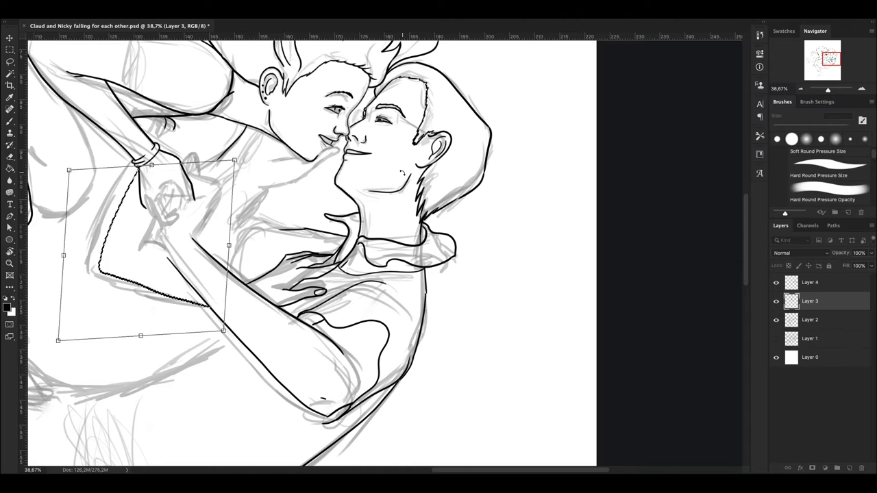
pyautogui.press('Return')
pyautogui.moveTo(157, 131); pyautogui.dragTo(233, 279)
pyautogui.press('b')
pyautogui.hotkey('alt', ']')
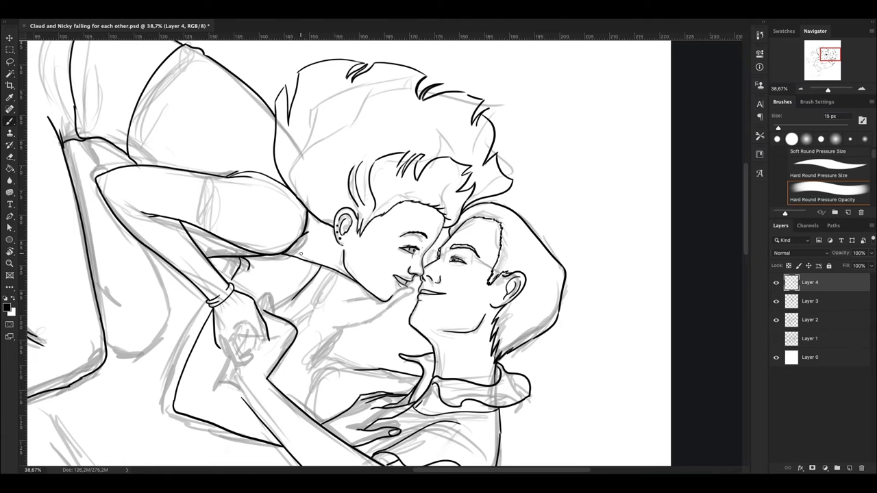
# - Extend the right figure's shirt outline along the hip
pyautogui.hotkey('ctrl', '0')
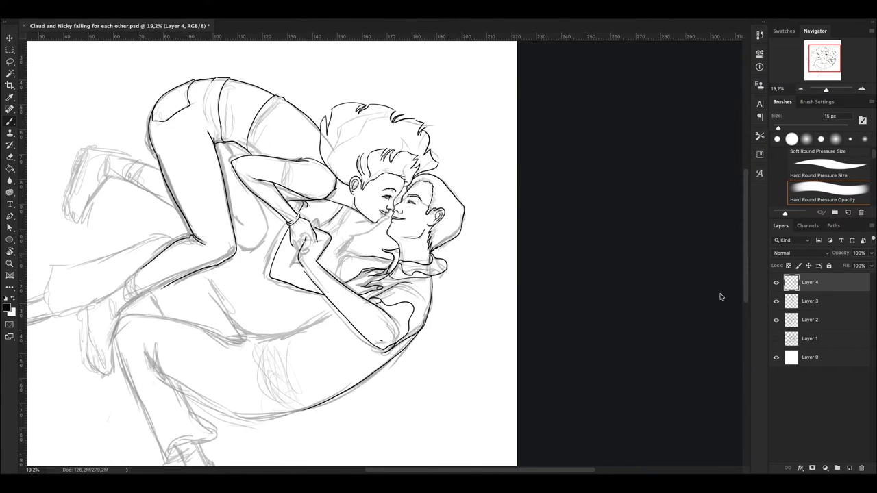
pyautogui.scroll(8, 418, 274)
pyautogui.hotkey('ctrl', '0')
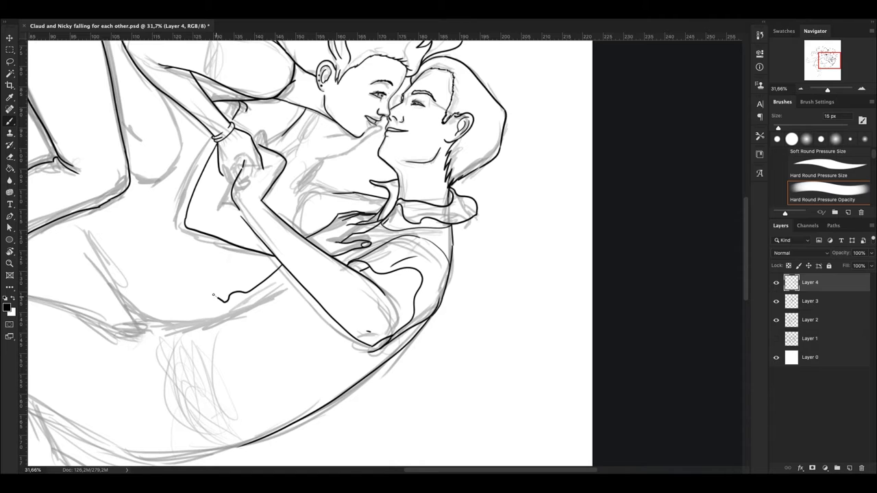
pyautogui.scroll(4, 363, 218)
pyautogui.moveTo(287, 317); pyautogui.dragTo(340, 391)
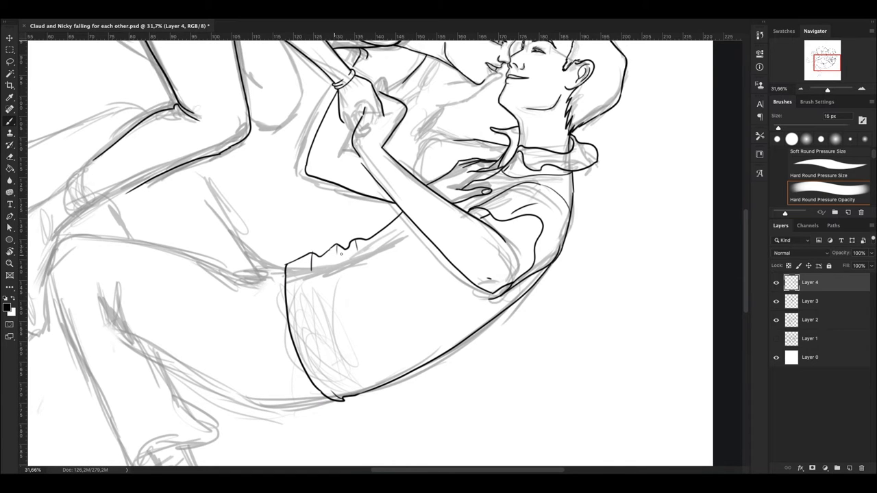
# - Ink the rolled cuff at the bottom of the bent trouser leg
pyautogui.hotkey('ctrl', '0')
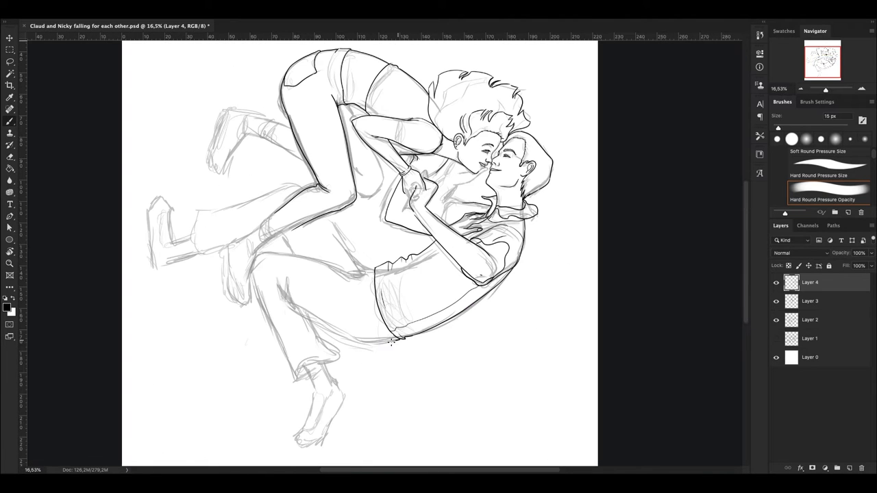
pyautogui.scroll(4, 356, 274)
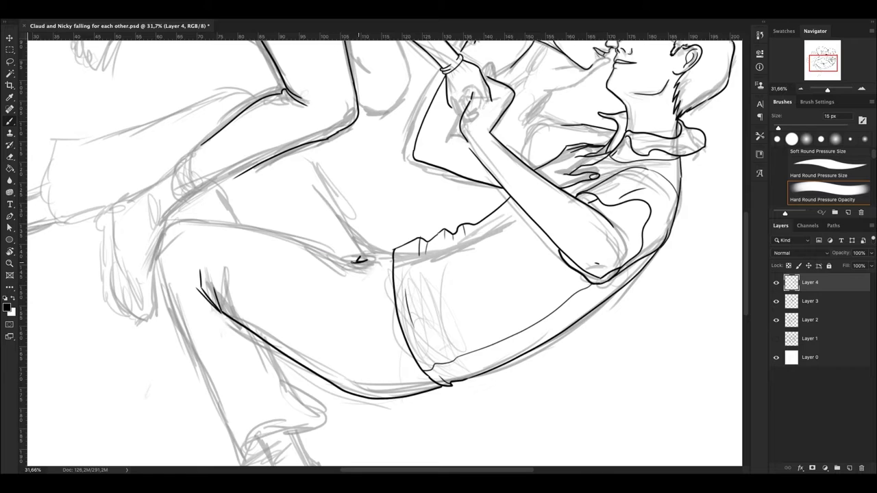
pyautogui.scroll(-2, 358, 322)
pyautogui.scroll(-2, 361, 384)
pyautogui.moveTo(346, 314); pyautogui.dragTo(295, 378)
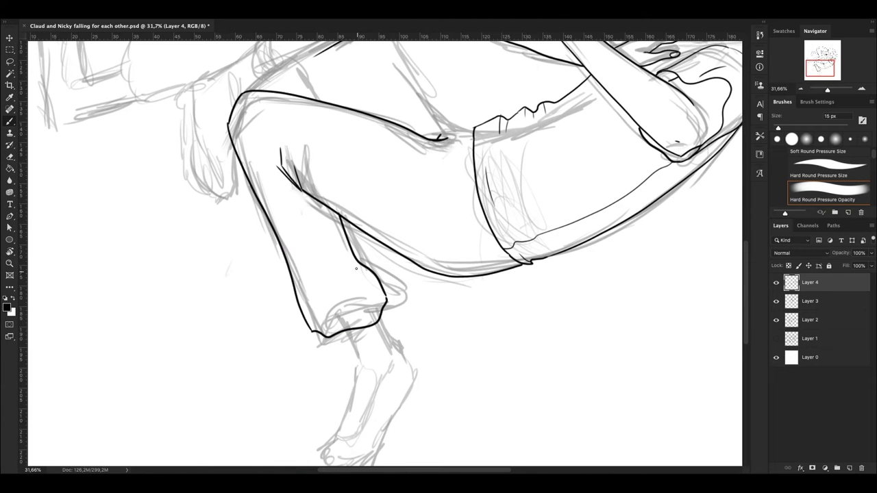
pyautogui.scroll(-1, 294, 366)
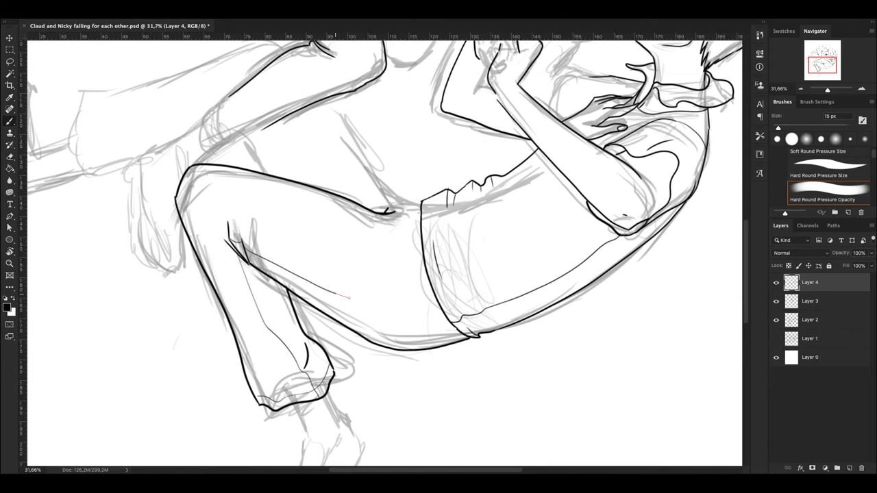
pyautogui.scroll(-1, 380, 305)
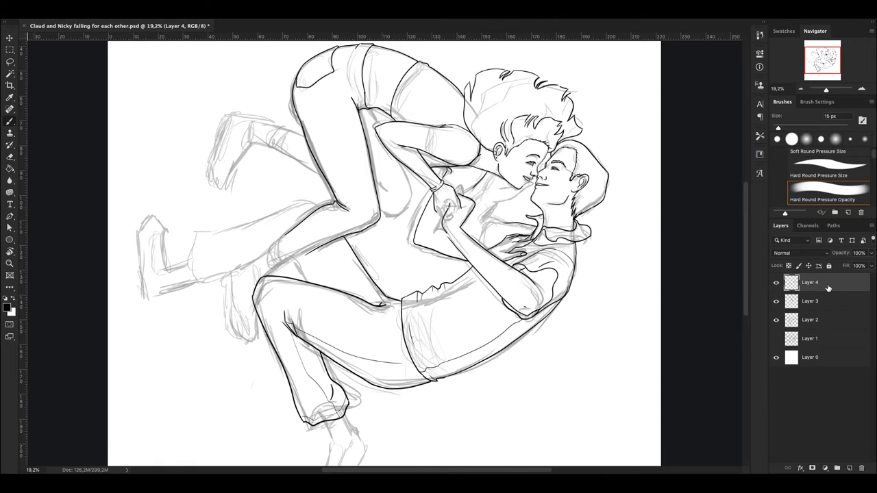
# - Switch to Layer 3, the first figure's line layer, and scroll the view
pyautogui.click(810, 302)
pyautogui.scroll(1, 466, 185)
pyautogui.scroll(1, 466, 185)
pyautogui.scroll(2, 445, 205)
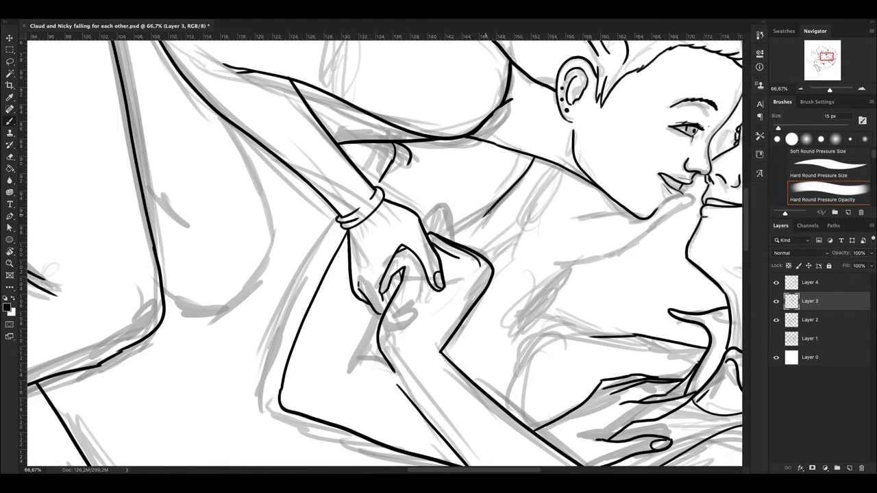
# - Ink the arm's curved contour near the elbow and the elbow cuff
pyautogui.moveTo(825, 55)
pyautogui.mouseDown()
pyautogui.moveTo(815, 62)
pyautogui.moveTo(825, 89)
pyautogui.mouseUp()
pyautogui.scroll(1, 370, 284)
pyautogui.scroll(1, 370, 284)
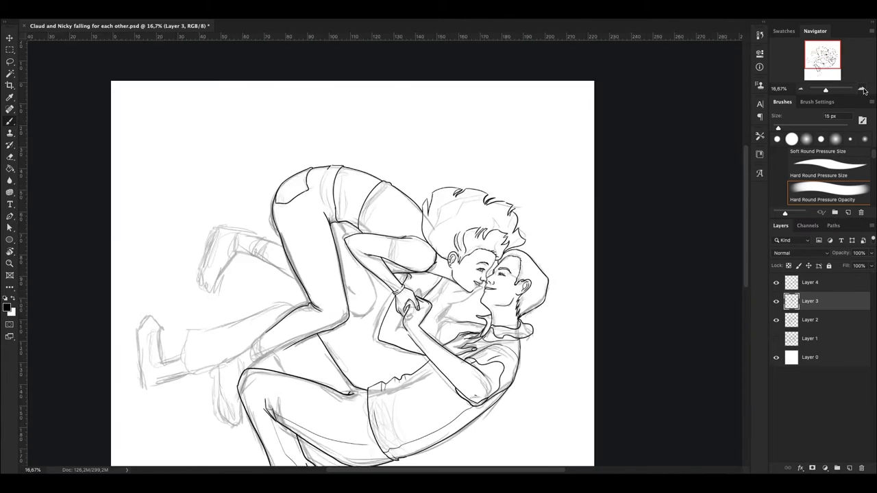
pyautogui.scroll(1, 388, 155)
pyautogui.moveTo(415, 205); pyautogui.dragTo(445, 296)
pyautogui.scroll(3, 480, 209)
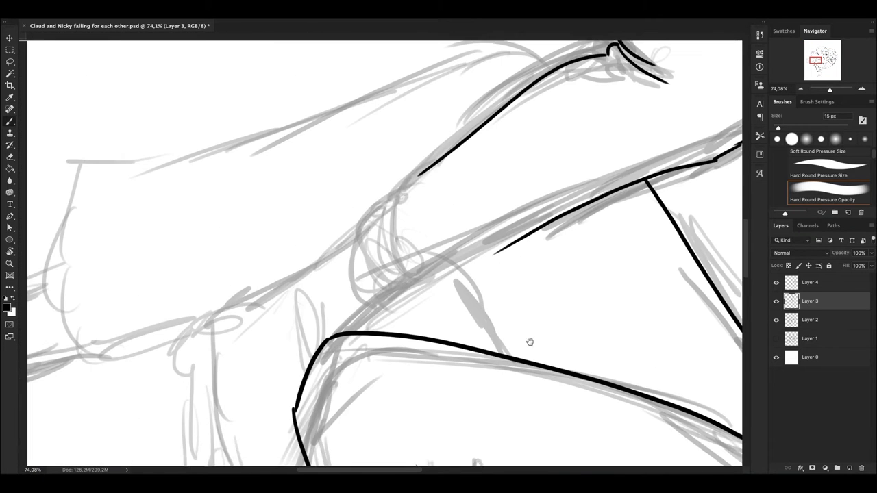
pyautogui.moveTo(396, 198)
pyautogui.mouseDown()
pyautogui.moveTo(487, 265)
pyautogui.moveTo(337, 252)
pyautogui.mouseUp()
pyautogui.moveTo(444, 296)
pyautogui.mouseDown()
pyautogui.moveTo(335, 247)
pyautogui.moveTo(277, 296)
pyautogui.mouseUp()
# - Ink the line down the sleeve, the hand outline and the cuff's left side
pyautogui.scroll(-5, 375, 276)
pyautogui.scroll(4, 382, 209)
pyautogui.moveTo(381, 209)
pyautogui.mouseDown()
pyautogui.moveTo(399, 355)
pyautogui.moveTo(332, 235)
pyautogui.moveTo(352, 433)
pyautogui.mouseUp()
pyautogui.scroll(-3, 353, 411)
pyautogui.moveTo(400, 279)
pyautogui.mouseDown()
pyautogui.moveTo(409, 322)
pyautogui.moveTo(342, 354)
pyautogui.mouseUp()
pyautogui.moveTo(326, 155)
pyautogui.mouseDown()
pyautogui.moveTo(314, 169)
pyautogui.moveTo(326, 349)
pyautogui.mouseUp()
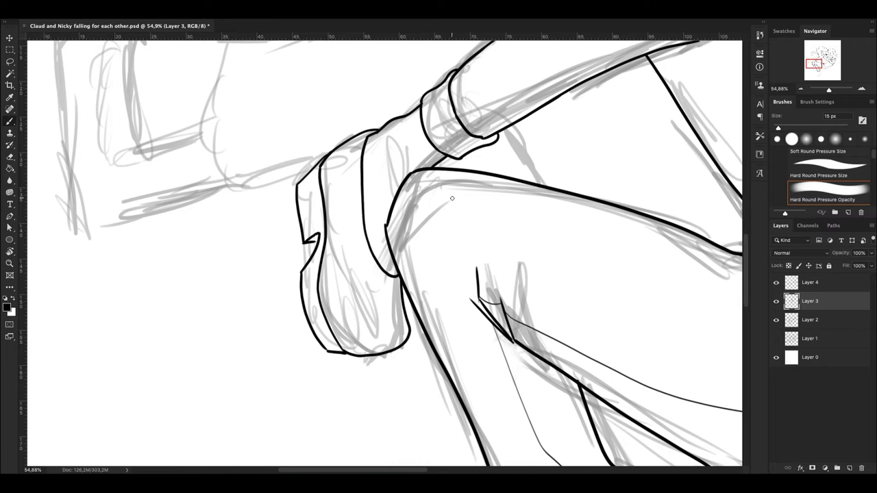
# - Draw the shoe strap with a rivet dot, thickened into a solid black band
pyautogui.moveTo(337, 224); pyautogui.dragTo(390, 210)
pyautogui.moveTo(337, 225)
pyautogui.mouseDown()
pyautogui.moveTo(339, 240)
pyautogui.moveTo(385, 233)
pyautogui.mouseUp()
pyautogui.moveTo(338, 225)
pyautogui.mouseDown()
pyautogui.moveTo(341, 233)
pyautogui.moveTo(388, 214)
pyautogui.mouseUp()
pyautogui.moveTo(381, 218)
pyautogui.mouseDown()
pyautogui.moveTo(385, 233)
pyautogui.moveTo(381, 218)
pyautogui.mouseUp()
# - Fit the drawing in the window and ink new strokes along the leg
pyautogui.hotkey('ctrl', '0')
pyautogui.scroll(3, 438, 261)
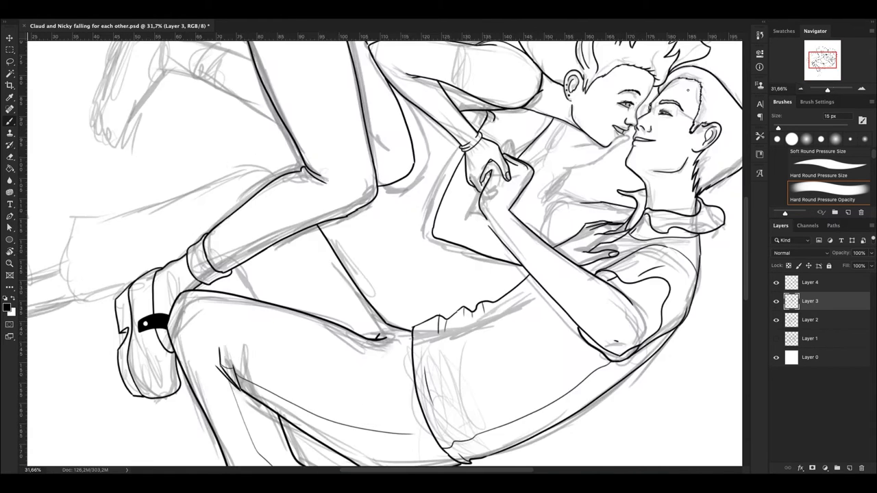
pyautogui.moveTo(204, 259); pyautogui.dragTo(283, 325)
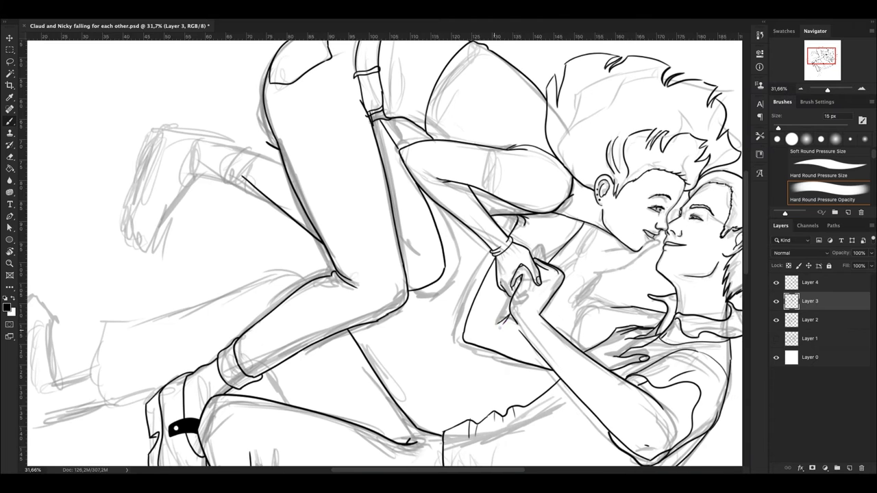
pyautogui.moveTo(474, 325); pyautogui.dragTo(503, 310)
pyautogui.scroll(3, 504, 309)
pyautogui.scroll(2, 411, 274)
# - Ink the bent leg's contour with the knee's inner and outer curves
pyautogui.moveTo(446, 245); pyautogui.dragTo(473, 264)
pyautogui.hotkey('ctrl', 'z')
pyautogui.moveTo(374, 296); pyautogui.dragTo(582, 463)
pyautogui.moveTo(499, 276)
pyautogui.mouseDown()
pyautogui.moveTo(405, 245)
pyautogui.moveTo(379, 296)
pyautogui.mouseUp()
pyautogui.moveTo(450, 245); pyautogui.dragTo(355, 277)
pyautogui.hotkey('ctrl', 'z')
pyautogui.moveTo(405, 206); pyautogui.dragTo(346, 295)
pyautogui.moveTo(378, 308); pyautogui.dragTo(399, 317)
# - Paste the strapped shoe copy and Free Transform it onto the upper-left foot
pyautogui.hotkey('ctrl', '0')
pyautogui.scroll(2, 384, 253)
pyautogui.hotkey('ctrl', 'v')
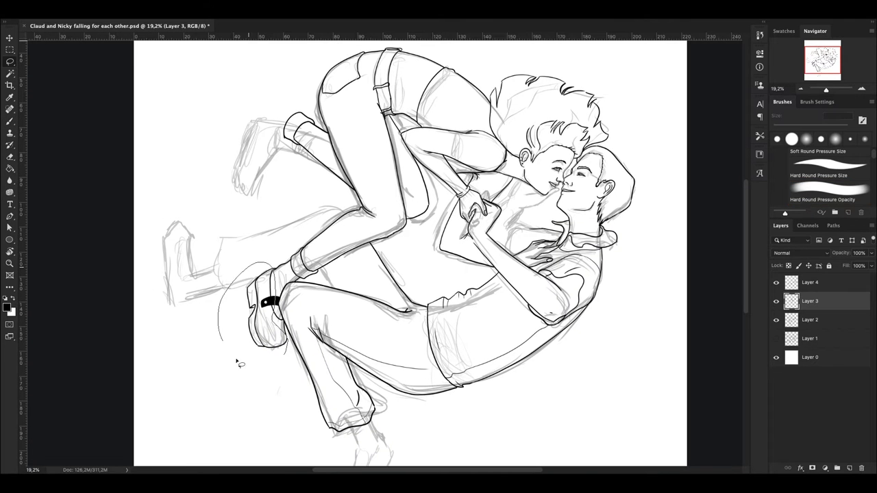
pyautogui.hotkey('ctrl', 't')
pyautogui.moveTo(254, 319); pyautogui.dragTo(245, 102)
pyautogui.press('Return')
# - Ink the copied shoe's sole line, ankle curve and black strap edges
pyautogui.scroll(5, 245, 103)
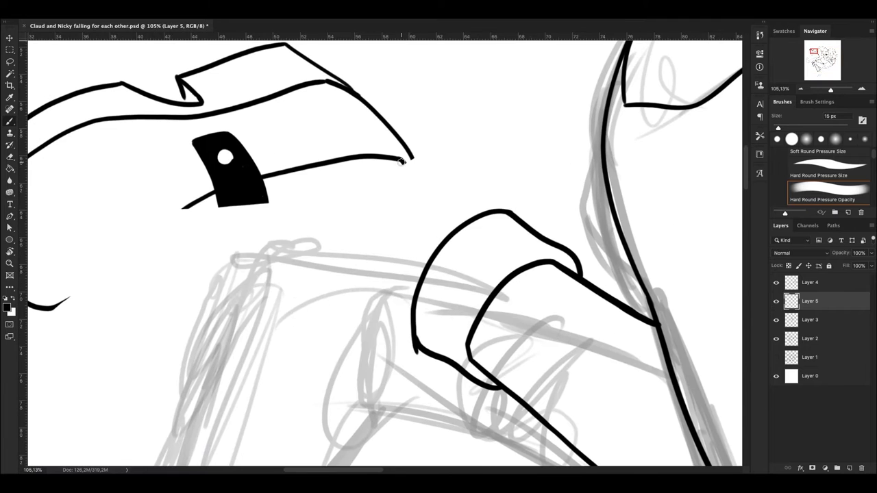
pyautogui.moveTo(563, 337); pyautogui.dragTo(204, 336)
pyautogui.moveTo(343, 230); pyautogui.dragTo(287, 289)
pyautogui.click(374, 186)
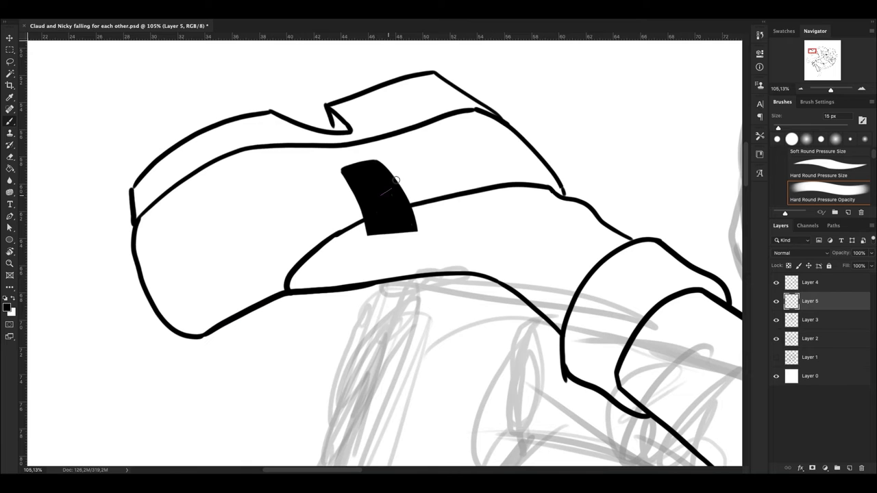
pyautogui.moveTo(370, 235); pyautogui.dragTo(366, 283)
pyautogui.moveTo(414, 218); pyautogui.dragTo(411, 276)
pyautogui.scroll(-5, 185, 100)
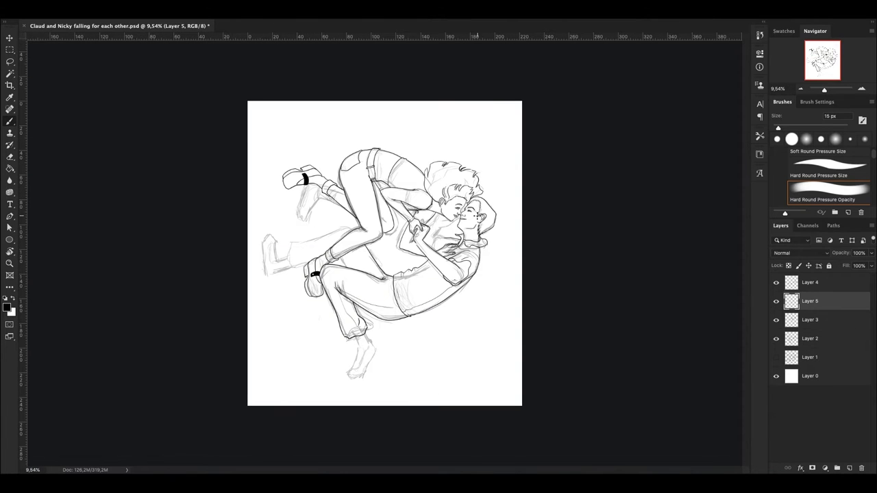
# - Merge the shoe copy layer down and make Layer 4 the working layer
pyautogui.hotkey('ctrl', 'e')
pyautogui.click(836, 284)
pyautogui.scroll(10, 367, 273)
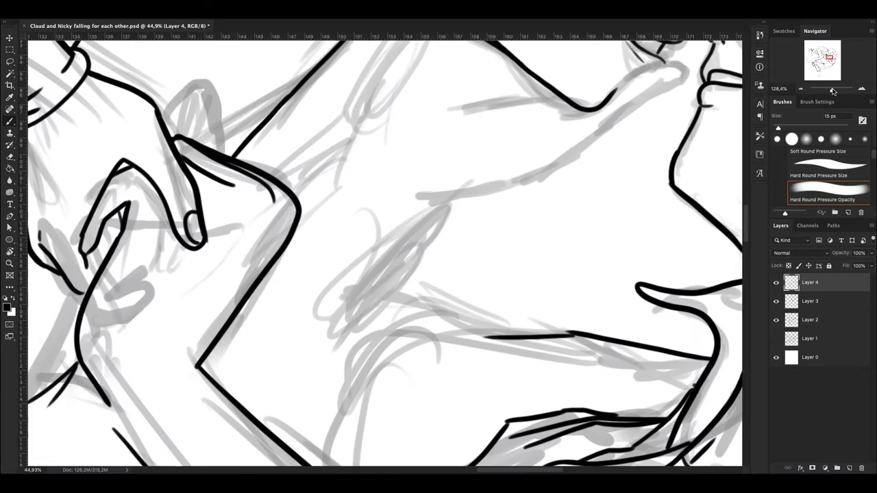
pyautogui.scroll(-3, 367, 272)
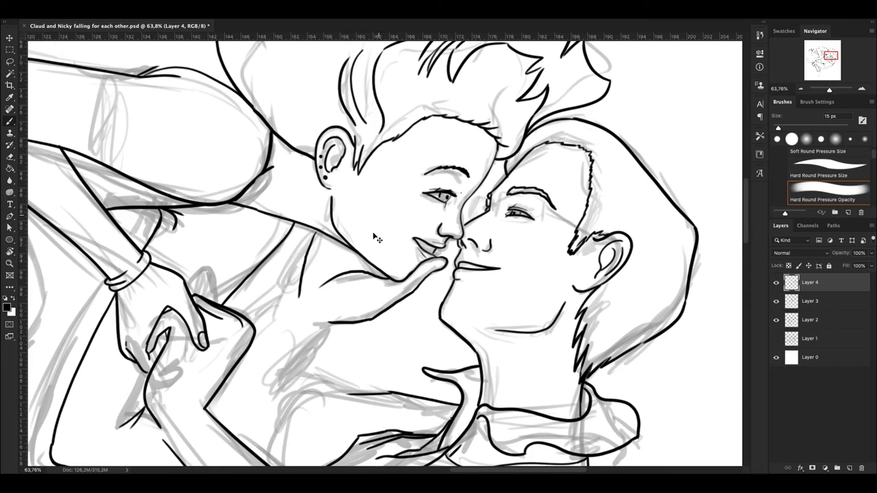
pyautogui.scroll(-3, 535, 41)
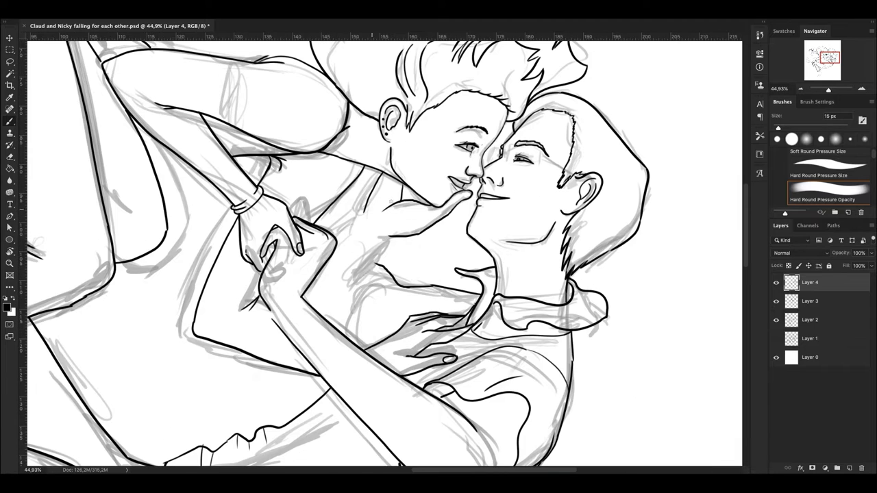
# - Ink a curved line on the chest and a line along the back of the leg
pyautogui.moveTo(376, 266); pyautogui.dragTo(347, 332)
pyautogui.scroll(-3, 300, 211)
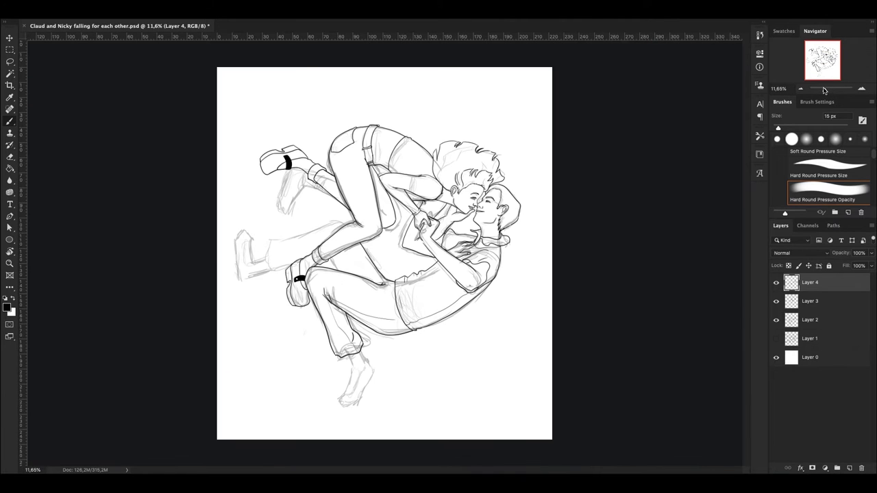
pyautogui.scroll(2, 300, 211)
pyautogui.moveTo(302, 193); pyautogui.dragTo(152, 218)
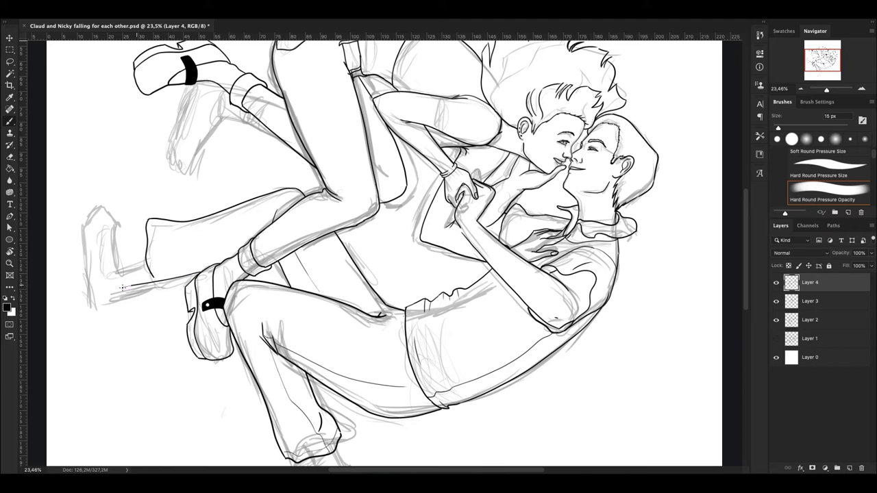
pyautogui.scroll(2, 197, 218)
pyautogui.scroll(1, 197, 218)
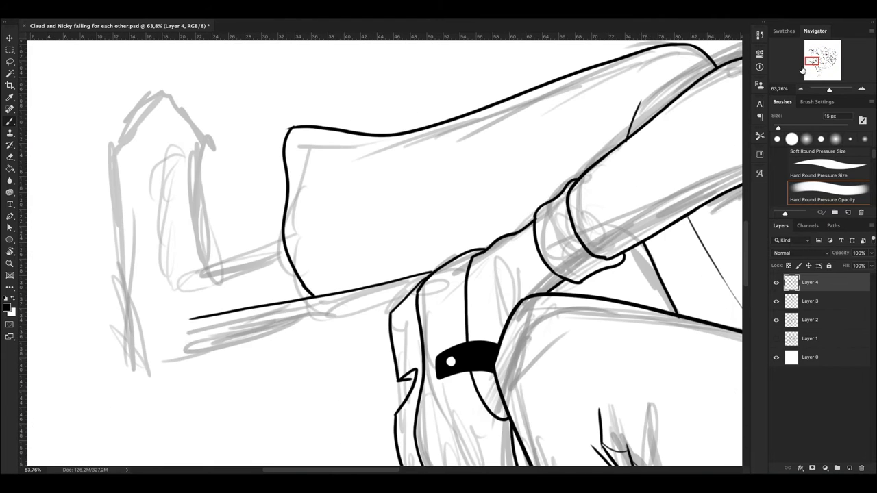
pyautogui.scroll(-3, 197, 218)
pyautogui.scroll(-5, 198, 218)
pyautogui.scroll(2, 342, 274)
# - Ink the shin's front and back lines, then the lower shoe's toe, sole and front end
pyautogui.moveTo(291, 184); pyautogui.dragTo(309, 224)
pyautogui.moveTo(331, 172); pyautogui.dragTo(357, 224)
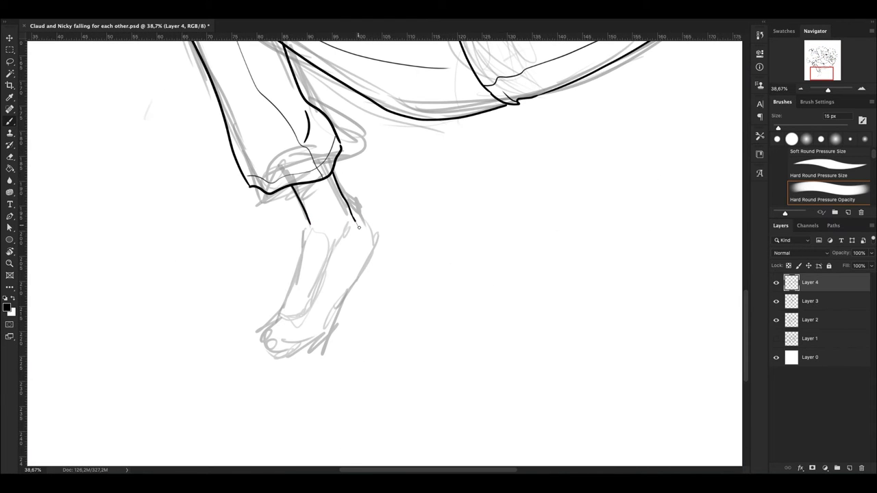
pyautogui.moveTo(258, 329)
pyautogui.mouseDown()
pyautogui.moveTo(335, 261)
pyautogui.moveTo(262, 368)
pyautogui.mouseUp()
pyautogui.moveTo(377, 269); pyautogui.dragTo(291, 366)
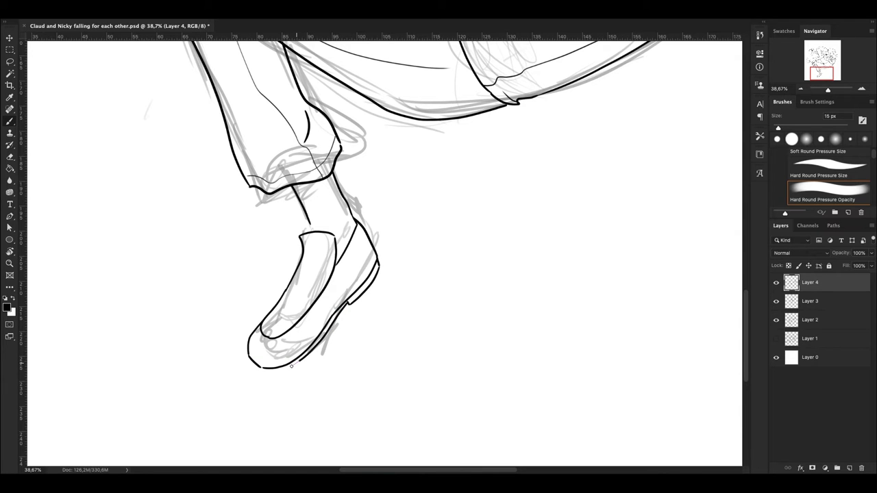
pyautogui.moveTo(248, 345); pyautogui.dragTo(261, 352)
# - Zoom in, then redraw the lower shoe's toe outline and its opening curve
pyautogui.hotkey('ctrl', '+')
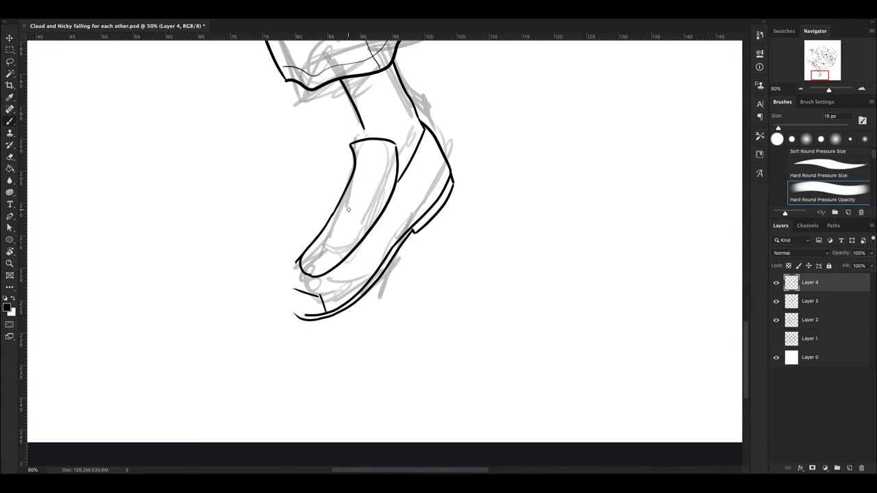
pyautogui.hotkey('ctrl', 'z')
pyautogui.moveTo(296, 259)
pyautogui.mouseDown()
pyautogui.moveTo(287, 291)
pyautogui.moveTo(327, 315)
pyautogui.mouseUp()
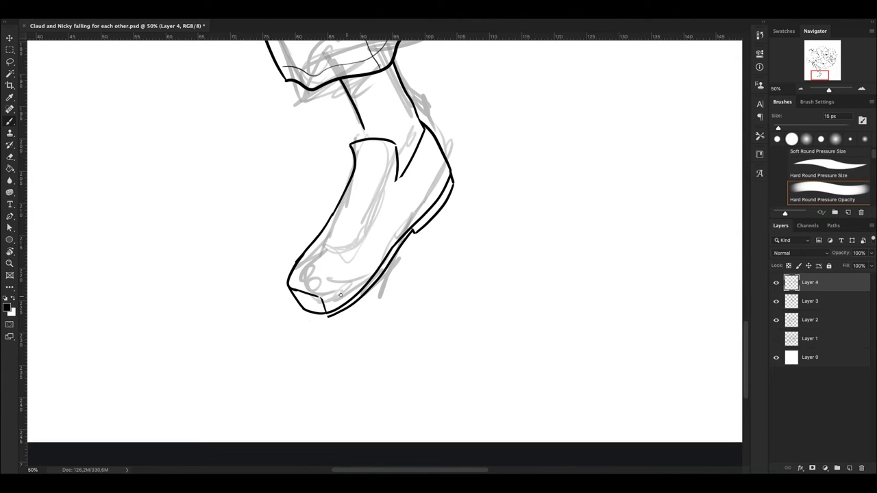
pyautogui.moveTo(398, 179); pyautogui.dragTo(345, 250)
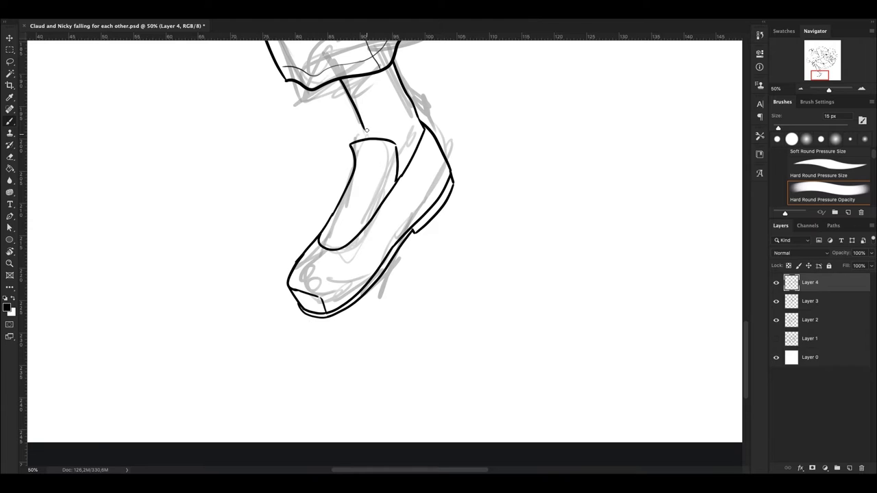
pyautogui.hotkey('ctrl', '0')
pyautogui.scroll(5, 366, 129)
# - Add thin detail lines along the lower shoe and its collar
pyautogui.moveTo(430, 130); pyautogui.dragTo(219, 358)
pyautogui.moveTo(293, 163); pyautogui.dragTo(359, 237)
pyautogui.moveTo(431, 134); pyautogui.dragTo(431, 167)
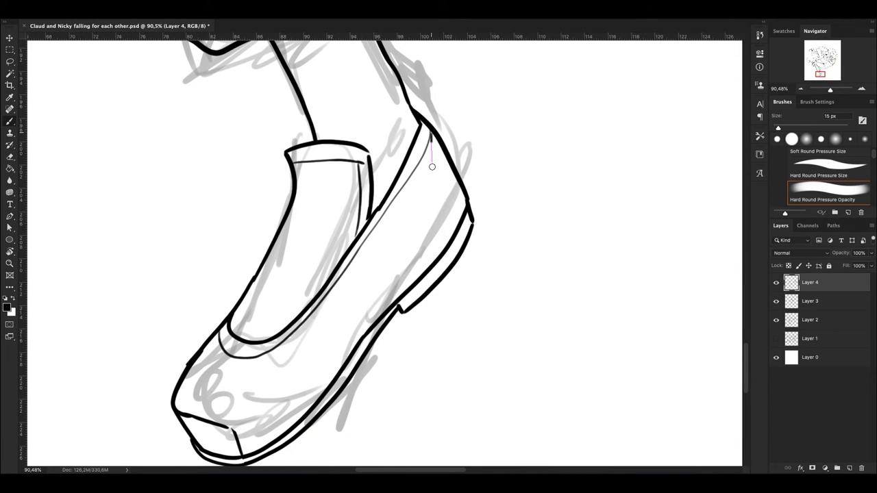
pyautogui.hotkey('ctrl', '0')
pyautogui.scroll(5, 342, 254)
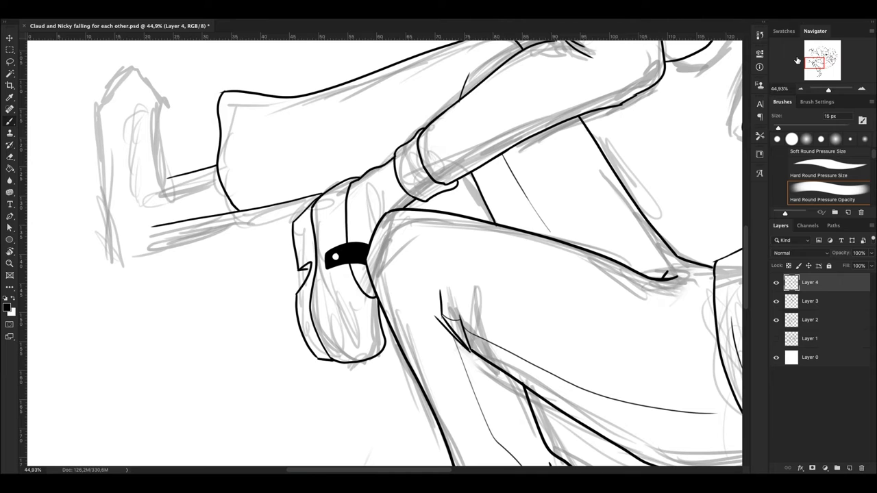
# - Ink the heel outline and back curve of the upper-left shoe
pyautogui.moveTo(113, 126); pyautogui.dragTo(243, 137)
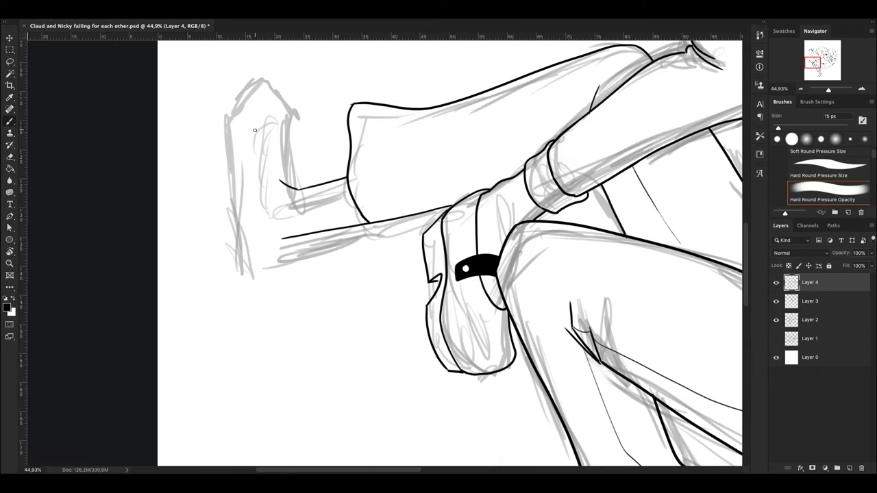
pyautogui.moveTo(276, 236); pyautogui.dragTo(285, 98)
pyautogui.moveTo(283, 189); pyautogui.dragTo(291, 97)
pyautogui.moveTo(225, 232)
pyautogui.mouseDown()
pyautogui.moveTo(267, 94)
pyautogui.moveTo(307, 151)
pyautogui.mouseUp()
# - Lasso the upper shoe's heel and warp it into a narrower curve
pyautogui.press('l')
pyautogui.moveTo(264, 291); pyautogui.dragTo(322, 243)
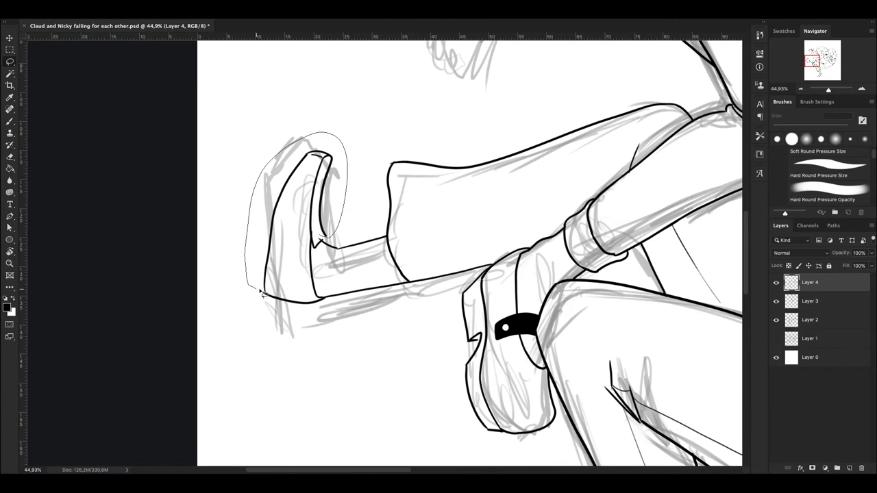
pyautogui.hotkey('ctrl', 't')
pyautogui.rightClick(323, 167)
pyautogui.click(351, 221)
pyautogui.moveTo(330, 161)
pyautogui.mouseDown()
pyautogui.moveTo(322, 140)
pyautogui.moveTo(325, 244)
pyautogui.mouseUp()
pyautogui.press('Return')
# - Switch back to the Brush and redraw the heel's inner curve
pyautogui.press('b')
pyautogui.moveTo(334, 177); pyautogui.dragTo(312, 244)
pyautogui.moveTo(316, 140)
pyautogui.mouseDown()
pyautogui.moveTo(334, 146)
pyautogui.moveTo(268, 227)
pyautogui.mouseUp()
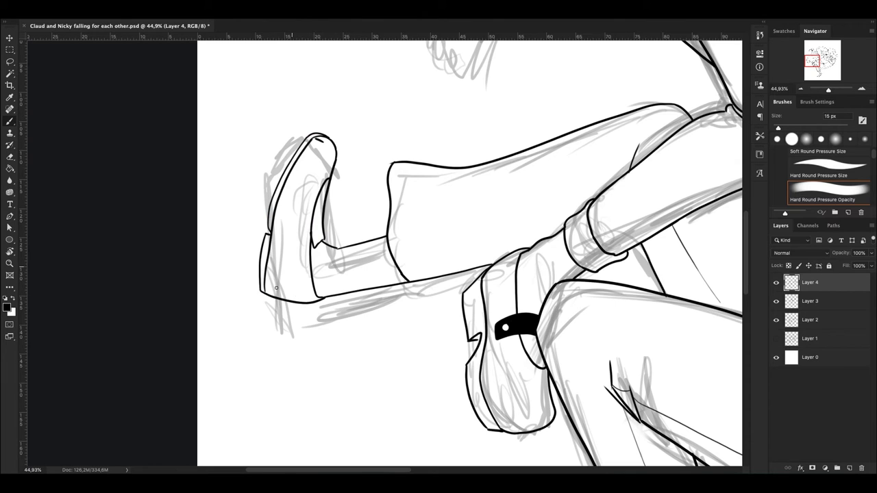
pyautogui.scroll(-5, 276, 287)
pyautogui.scroll(3, 260, 219)
pyautogui.scroll(2, 274, 178)
pyautogui.hotkey('ctrl', 'z')
pyautogui.moveTo(274, 145)
pyautogui.mouseDown()
pyautogui.moveTo(263, 244)
pyautogui.moveTo(271, 244)
pyautogui.mouseUp()
# - Erase old strokes at the shoe tip and redraw the heel curve, outer edge and top
pyautogui.scroll(-5, 262, 246)
pyautogui.scroll(7, 262, 247)
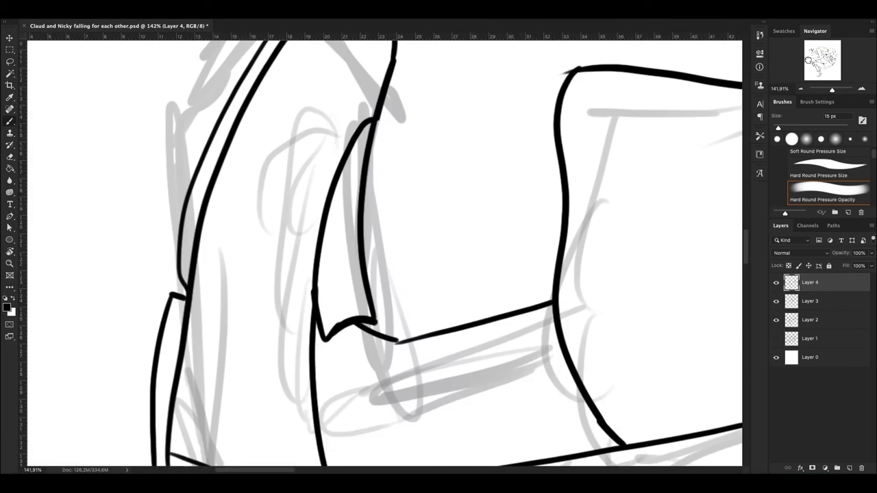
pyautogui.scroll(-2, 343, 274)
pyautogui.scroll(-2, 343, 274)
pyautogui.moveTo(322, 93)
pyautogui.mouseDown()
pyautogui.moveTo(352, 104)
pyautogui.moveTo(249, 286)
pyautogui.mouseUp()
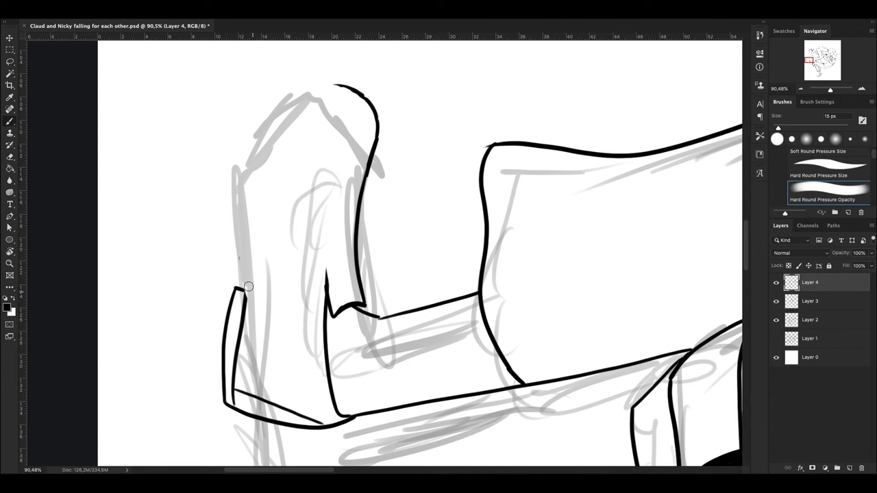
pyautogui.moveTo(327, 288); pyautogui.dragTo(366, 161)
pyautogui.moveTo(244, 294)
pyautogui.mouseDown()
pyautogui.moveTo(346, 86)
pyautogui.moveTo(334, 103)
pyautogui.mouseUp()
pyautogui.moveTo(322, 82); pyautogui.dragTo(242, 273)
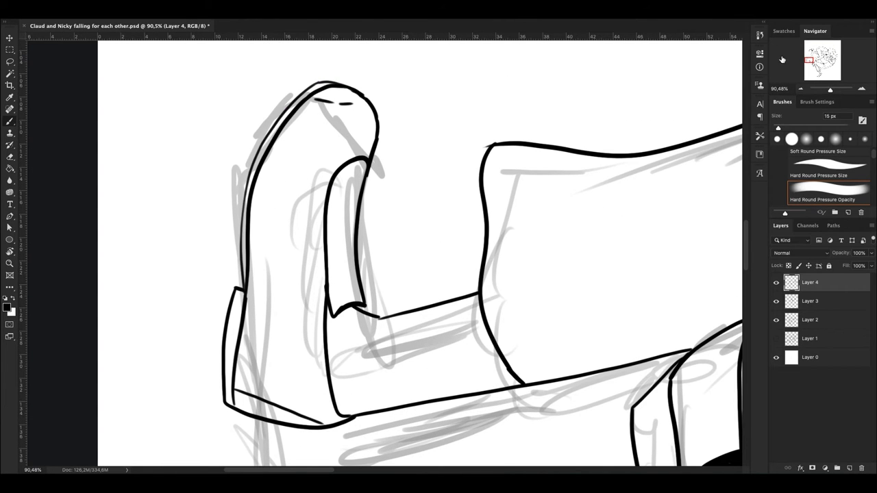
# - Sketch a thin fold line across the trousers and a diagonal line beside the leg
pyautogui.hotkey('ctrl', '0')
pyautogui.scroll(5, 439, 247)
pyautogui.moveTo(178, 124); pyautogui.dragTo(205, 326)
pyautogui.moveTo(535, 147); pyautogui.dragTo(152, 223)
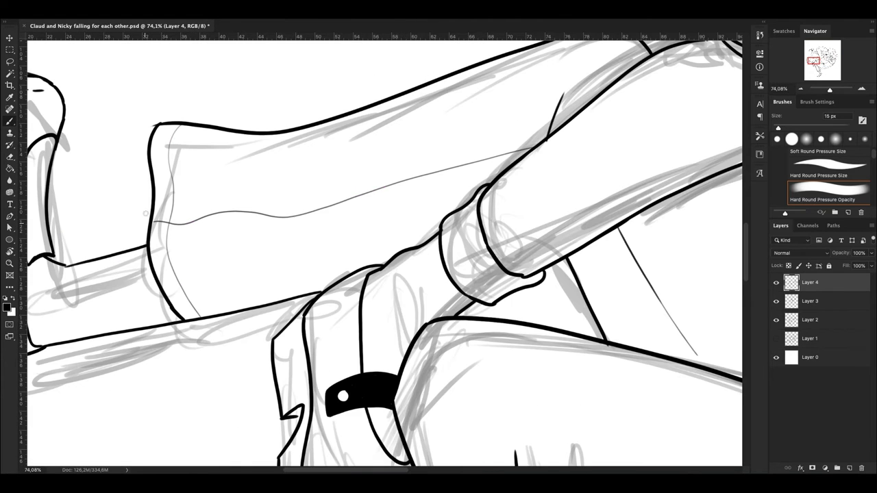
pyautogui.hotkey('ctrl', '0')
# - Add a new layer and ink a thick eyebrow above the right face's eye
pyautogui.hotkey('ctrl', 'shift', 'alt', 'n')
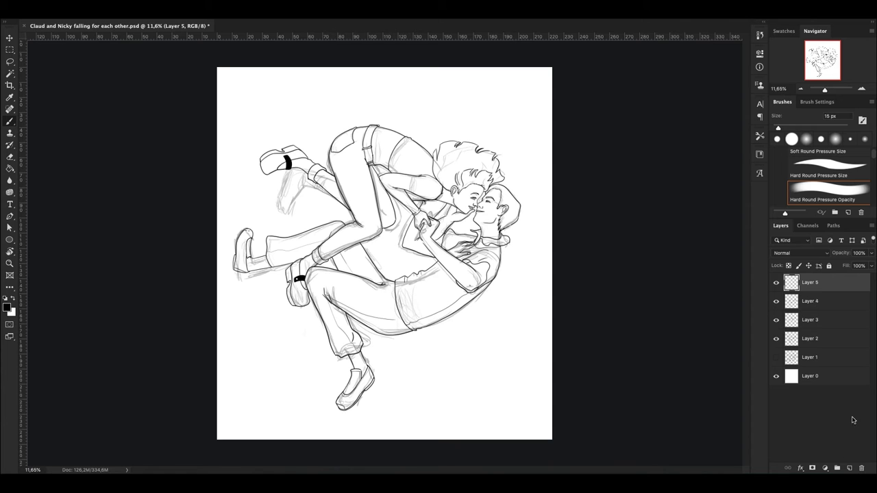
pyautogui.scroll(5, 473, 213)
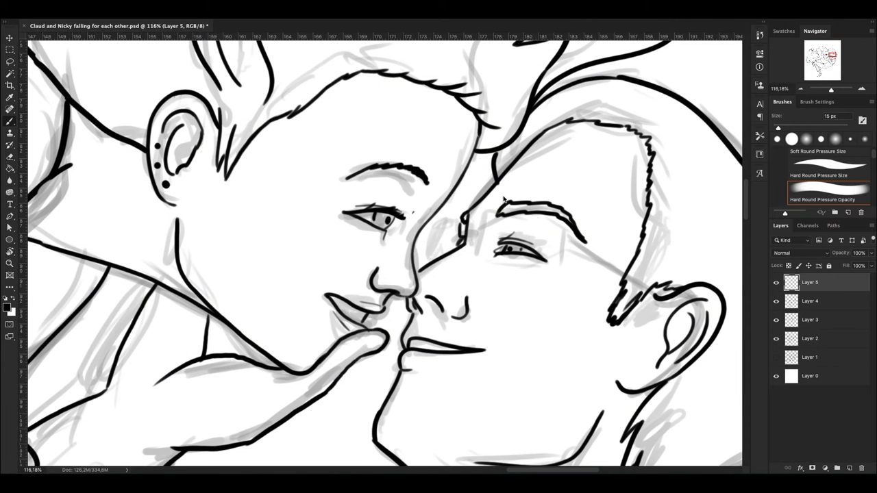
pyautogui.moveTo(454, 239); pyautogui.dragTo(584, 239)
pyautogui.moveTo(493, 223); pyautogui.dragTo(584, 234)
pyautogui.moveTo(435, 233); pyautogui.dragTo(575, 274)
# - Draw the glasses rims and temple, then hide the Layer 2 sketch
pyautogui.moveTo(490, 269); pyautogui.dragTo(559, 272)
pyautogui.moveTo(572, 224)
pyautogui.mouseDown()
pyautogui.moveTo(577, 251)
pyautogui.moveTo(671, 295)
pyautogui.mouseUp()
pyautogui.scroll(-5, 732, 275)
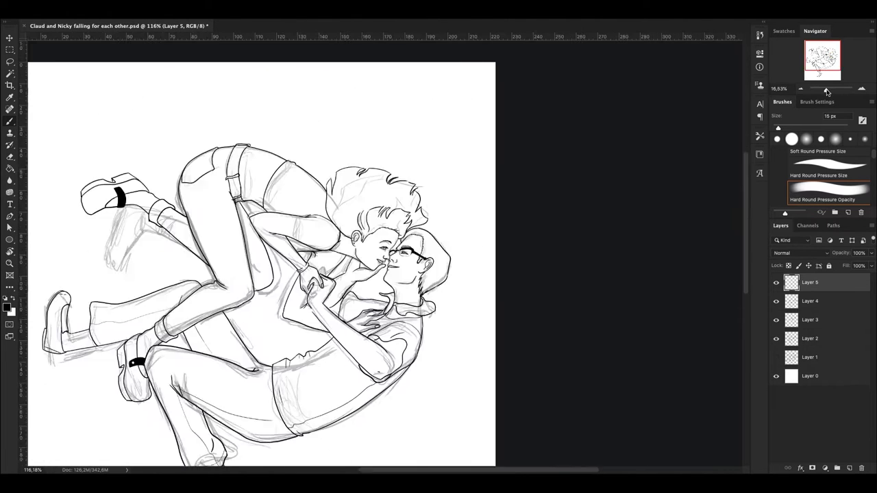
pyautogui.click(777, 339)
pyautogui.moveTo(828, 91); pyautogui.dragTo(831, 90)
# - On Layer 4, redraw the forearm's lower contour down to the elbow
pyautogui.click(810, 301)
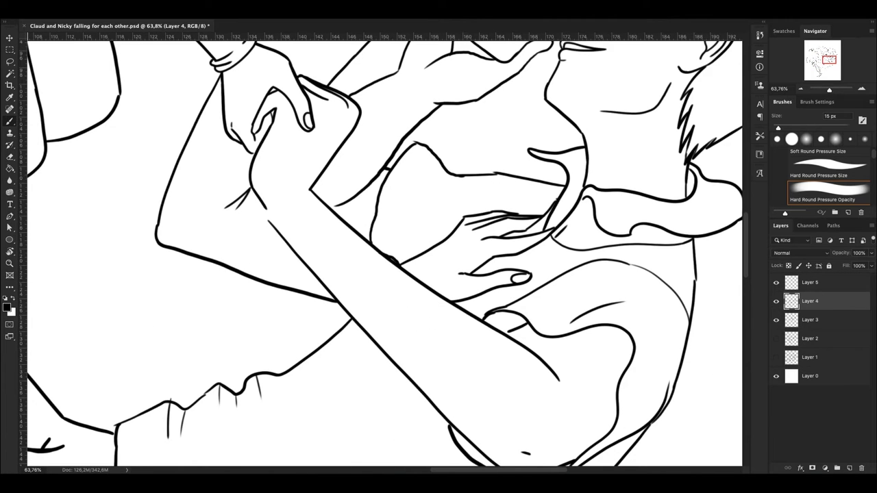
pyautogui.moveTo(831, 89); pyautogui.dragTo(829, 92)
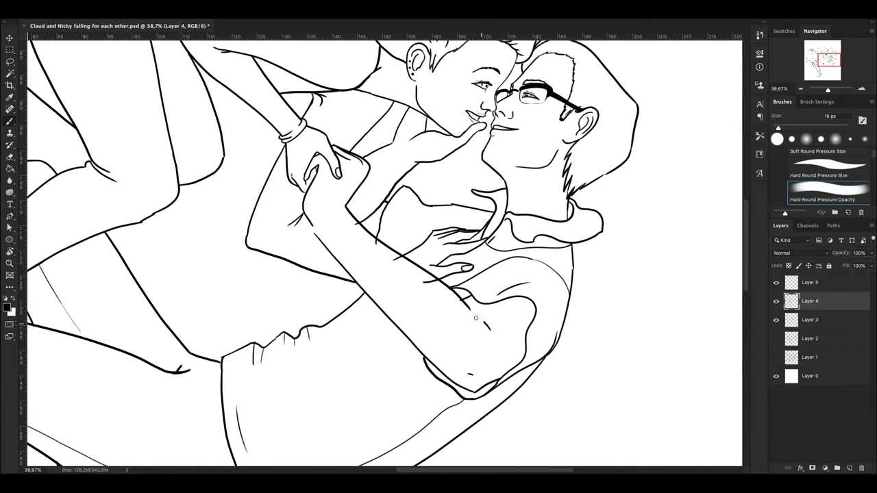
pyautogui.moveTo(307, 198); pyautogui.dragTo(470, 319)
pyautogui.hotkey('ctrl', 'z')
pyautogui.moveTo(307, 206)
pyautogui.mouseDown()
pyautogui.moveTo(477, 374)
pyautogui.moveTo(522, 355)
pyautogui.mouseUp()
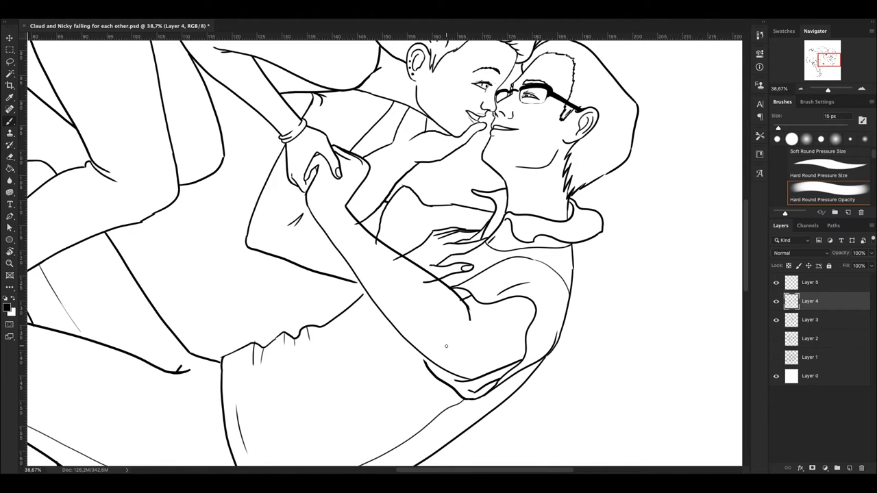
pyautogui.hotkey('ctrl', 'z')
pyautogui.hotkey('ctrl', 'z')
pyautogui.scroll(-3, 445, 356)
pyautogui.scroll(2, 315, 197)
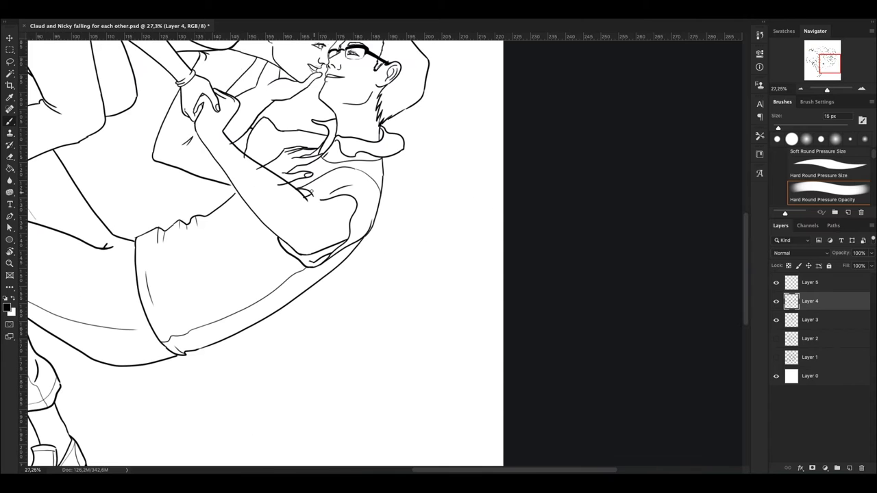
pyautogui.hotkey('ctrl', 'z')
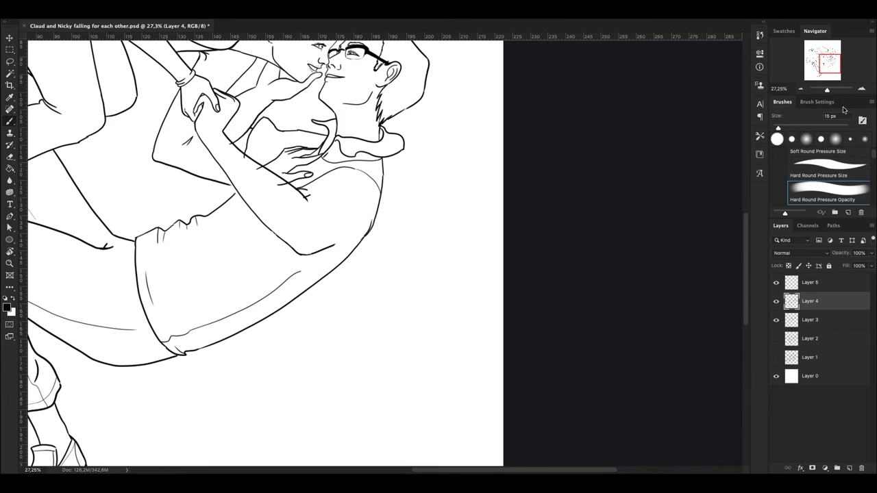
pyautogui.scroll(3, 312, 226)
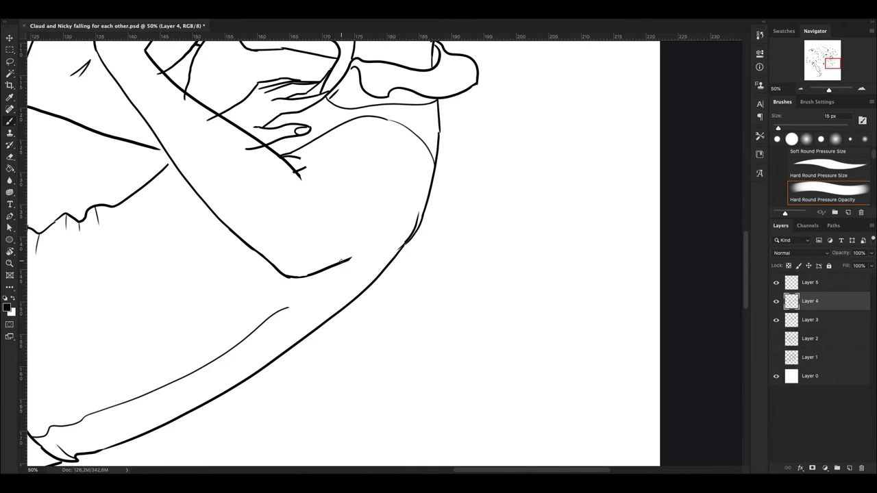
# - Ink new lines along the arm, the hand and the underarm contours
pyautogui.moveTo(341, 260); pyautogui.dragTo(322, 125)
pyautogui.moveTo(274, 151); pyautogui.dragTo(299, 135)
pyautogui.moveTo(320, 122); pyautogui.dragTo(382, 115)
pyautogui.moveTo(411, 230); pyautogui.dragTo(363, 257)
pyautogui.scroll(-1, 394, 238)
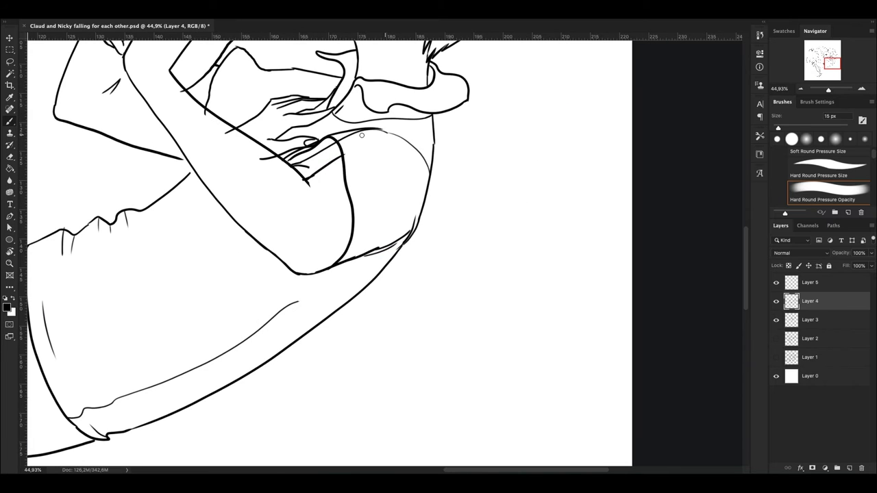
pyautogui.hotkey('ctrl', 'z')
pyautogui.hotkey('ctrl', 'z')
# - Remove the stroke along the lower curve and ink the jagged shirt fold line
pyautogui.hotkey('alt', '[')
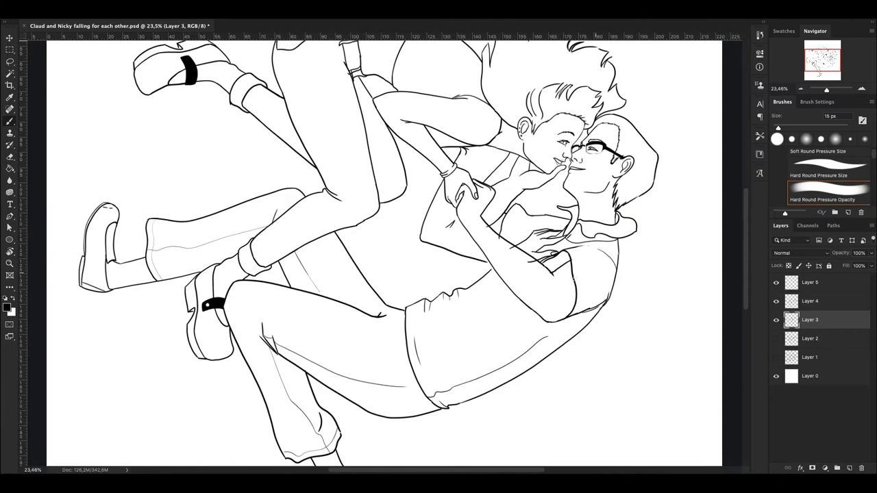
pyautogui.moveTo(829, 91); pyautogui.dragTo(830, 89)
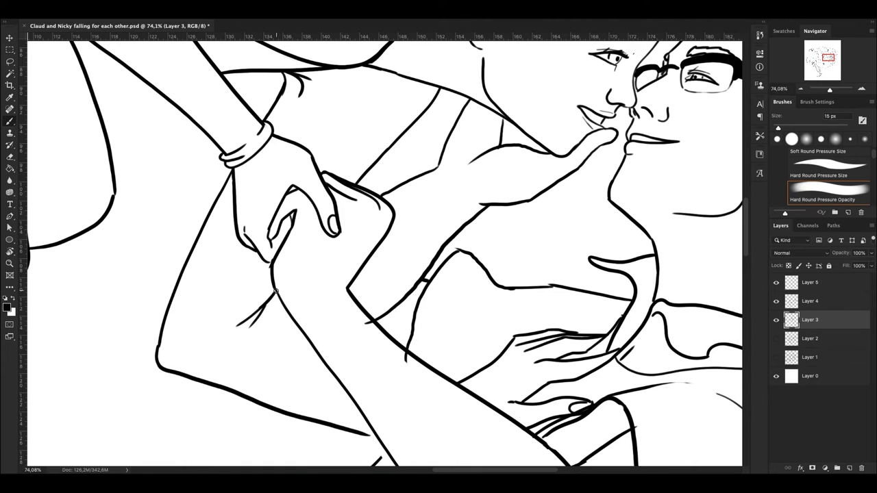
pyautogui.hotkey('alt', ']')
pyautogui.moveTo(829, 90); pyautogui.dragTo(830, 89)
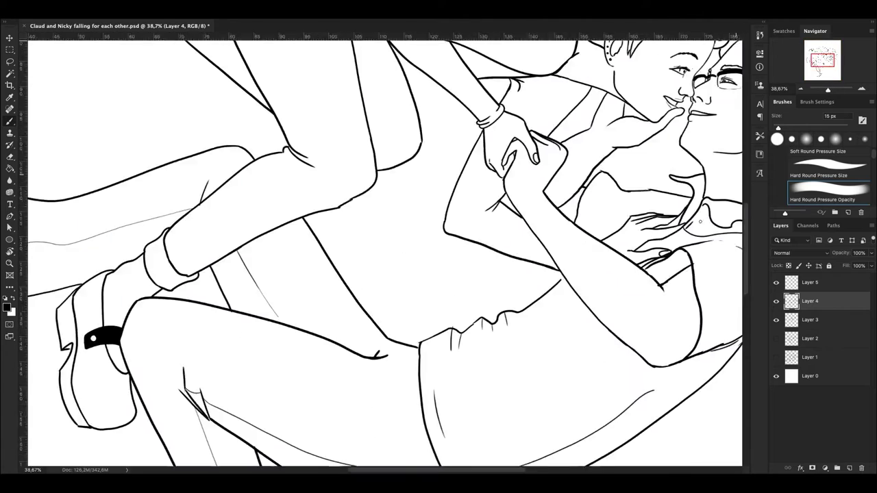
pyautogui.hotkey('ctrl', 'z')
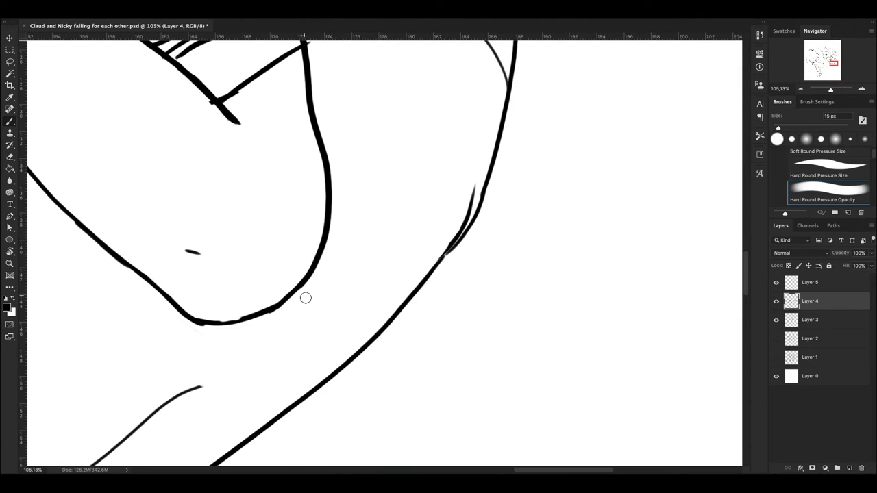
pyautogui.hotkey('ctrl', '0')
pyautogui.moveTo(824, 90); pyautogui.dragTo(827, 90)
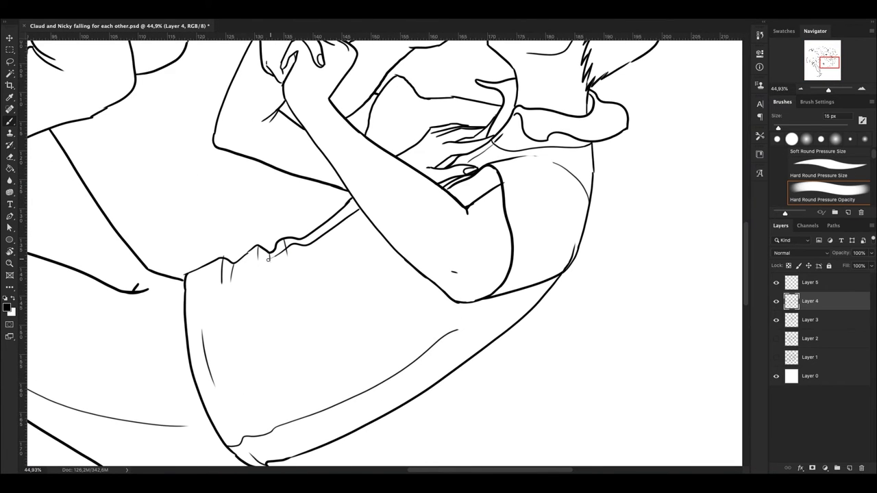
pyautogui.moveTo(366, 216); pyautogui.dragTo(223, 288)
pyautogui.scroll(-5, 209, 342)
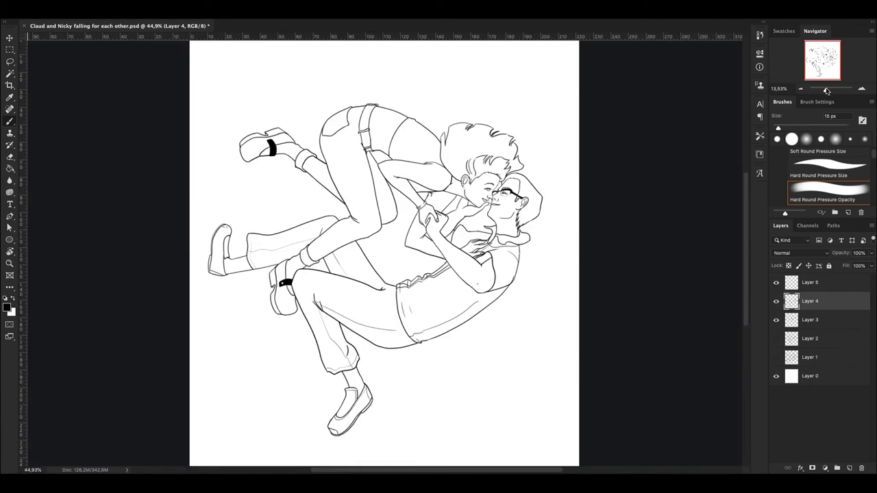
pyautogui.scroll(6, 349, 275)
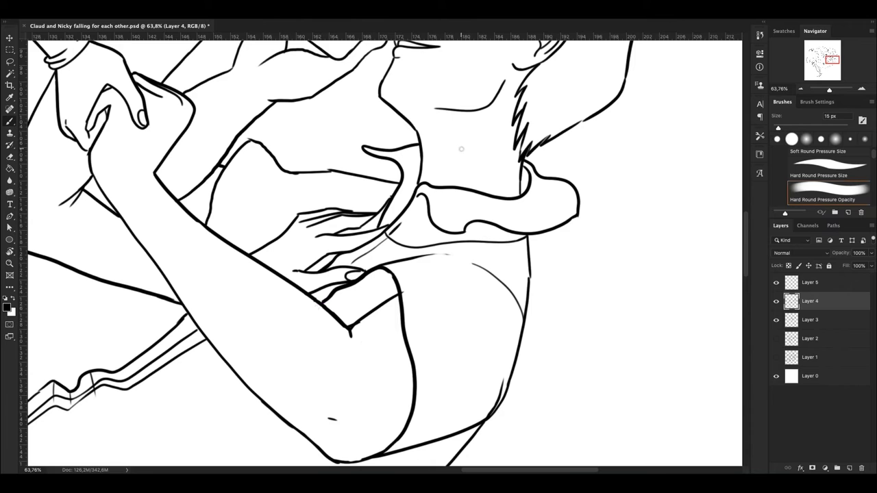
pyautogui.scroll(3, 393, 254)
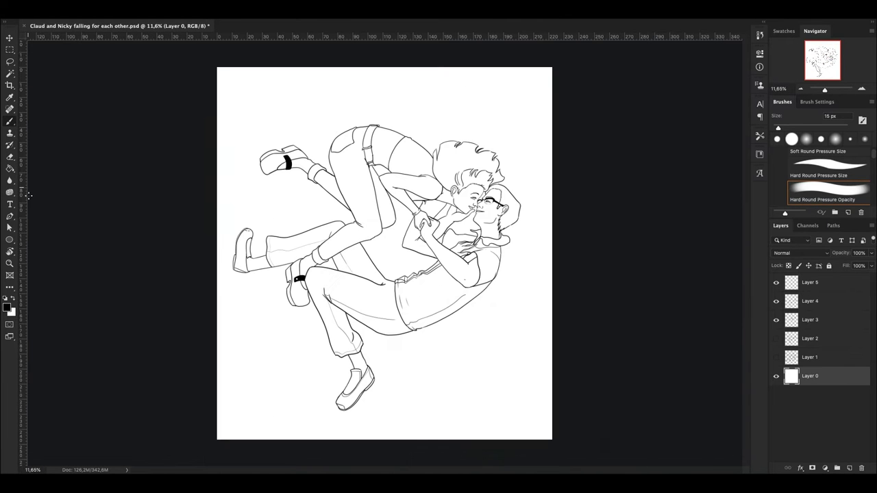
# - Paint Bucket fill the clothing and shoes on Layer 0 with dark green #3f6d03
pyautogui.press('g')
pyautogui.click(450, 362)
pyautogui.click(493, 372)
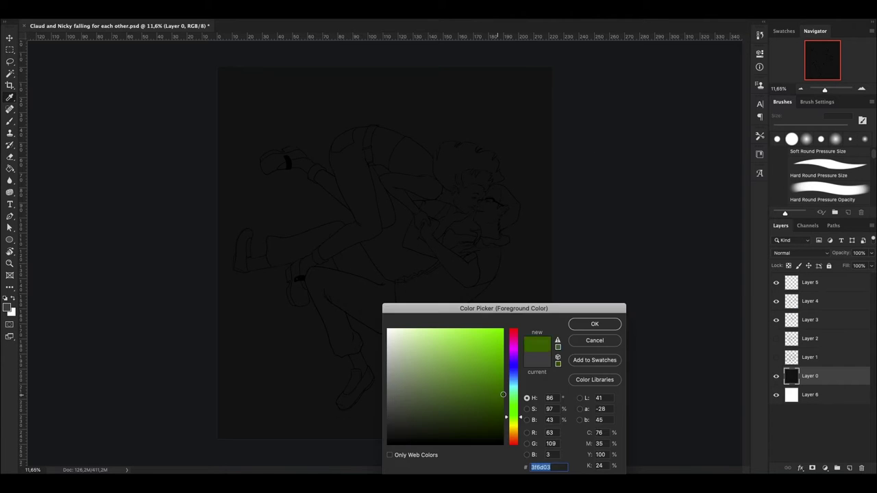
pyautogui.press('Return')
pyautogui.click(532, 374)
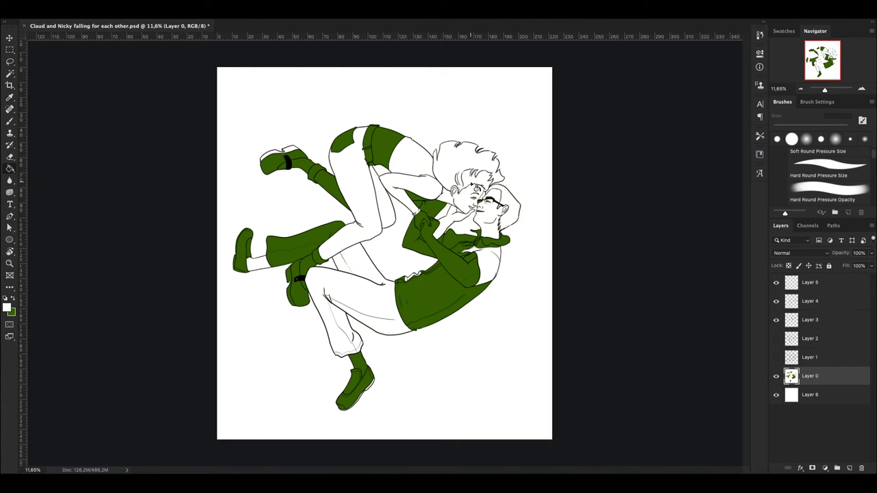
pyautogui.keyDown('alt'); pyautogui.click(441, 283); pyautogui.keyUp('alt')
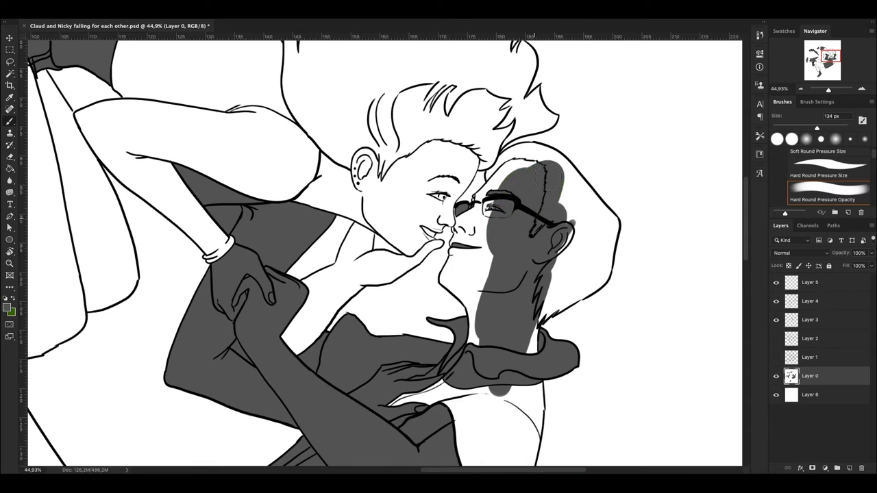
# - Paint grey over the man's hair and face and the left figure's face, hair and arm
pyautogui.moveTo(549, 178); pyautogui.dragTo(499, 207)
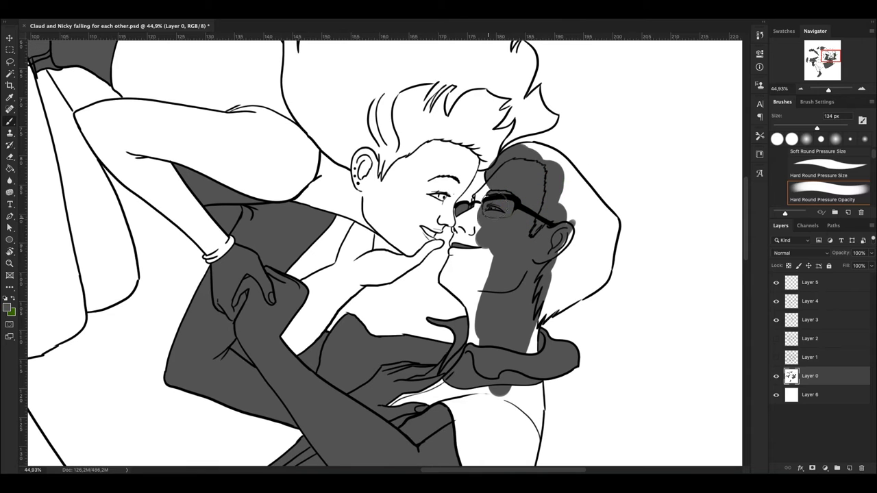
pyautogui.moveTo(462, 245); pyautogui.dragTo(472, 295)
pyautogui.press('[')
pyautogui.press('[')
pyautogui.moveTo(590, 171); pyautogui.dragTo(559, 201)
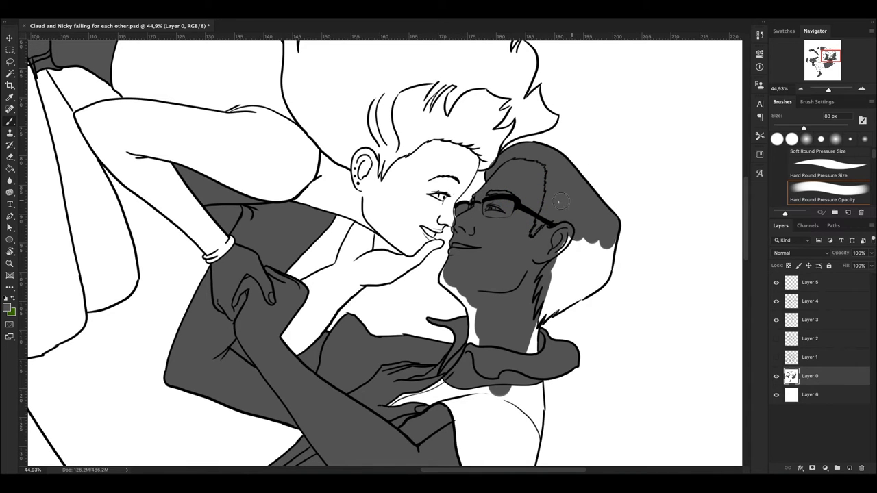
pyautogui.moveTo(532, 335); pyautogui.dragTo(596, 247)
pyautogui.moveTo(425, 215); pyautogui.dragTo(363, 254)
pyautogui.moveTo(370, 219)
pyautogui.mouseDown()
pyautogui.moveTo(309, 288)
pyautogui.moveTo(394, 271)
pyautogui.mouseUp()
pyautogui.moveTo(454, 184); pyautogui.dragTo(288, 193)
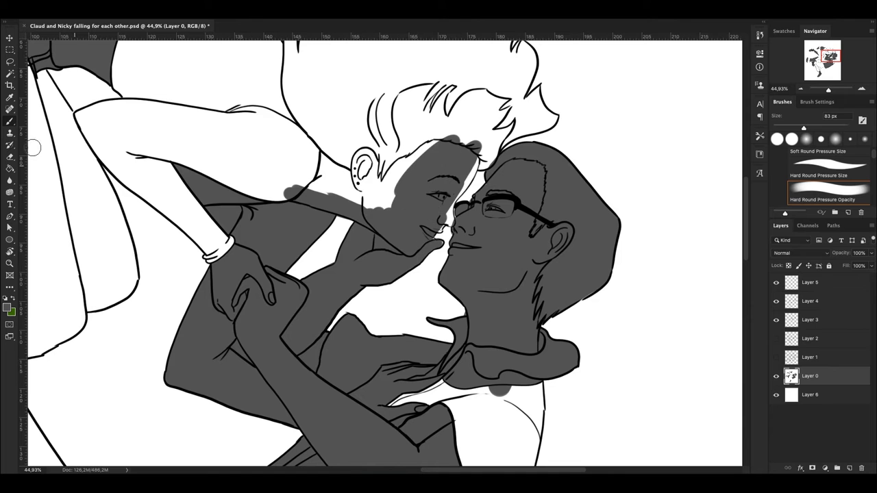
pyautogui.moveTo(171, 172); pyautogui.dragTo(213, 240)
pyautogui.moveTo(185, 198); pyautogui.dragTo(96, 124)
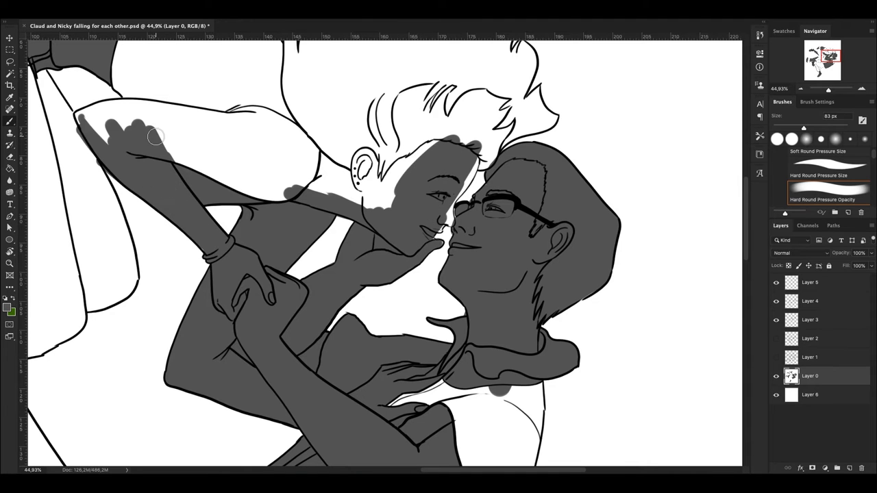
# - Paint grey into the gap between the faces and over the thigh, trousers, shirt and lower leg
pyautogui.press('[')
pyautogui.press('[')
pyautogui.press('[')
pyautogui.scroll(5, 455, 222)
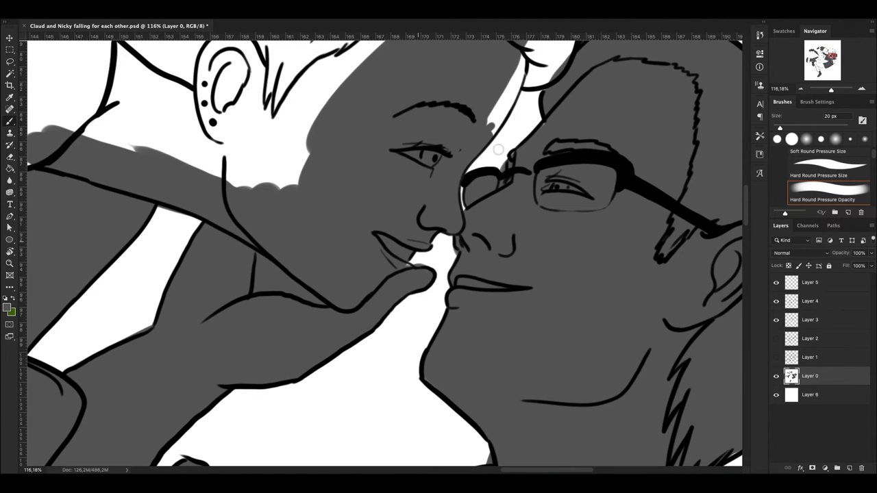
pyautogui.moveTo(499, 148); pyautogui.dragTo(526, 64)
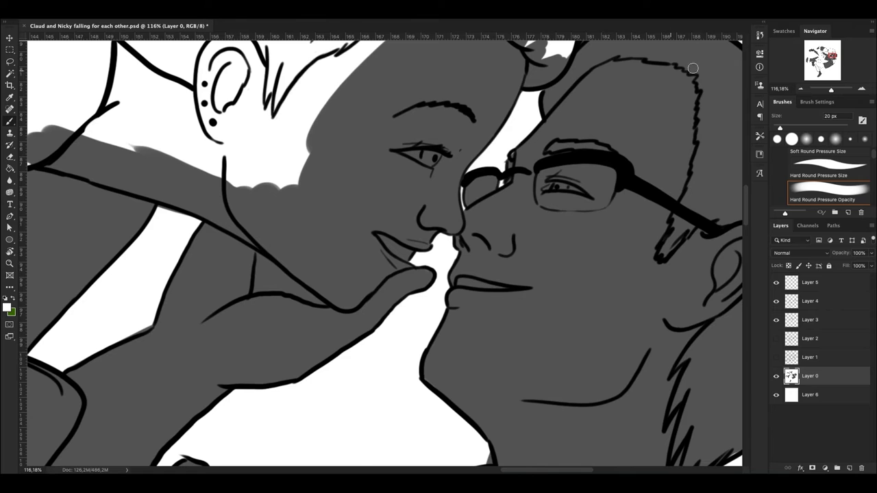
pyautogui.scroll(-3, 509, 261)
pyautogui.scroll(-2, 510, 261)
pyautogui.press(']')
pyautogui.press(']')
pyautogui.press(']')
pyautogui.moveTo(294, 227); pyautogui.dragTo(293, 190)
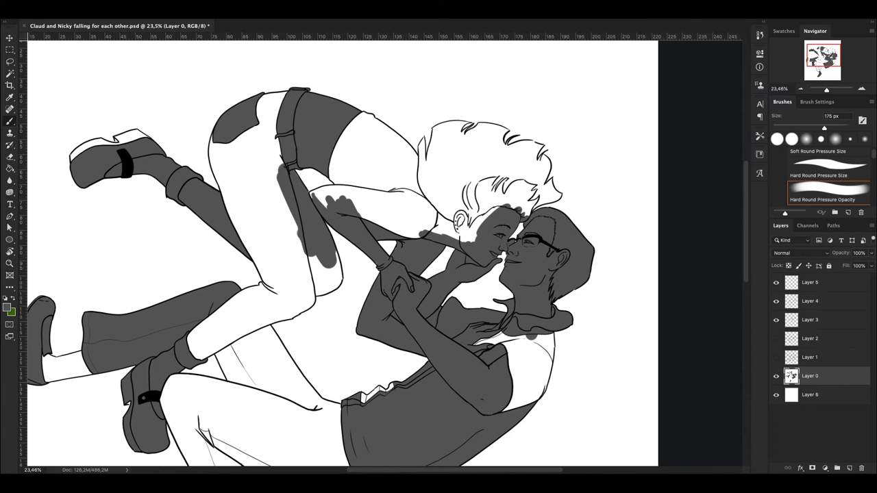
pyautogui.moveTo(281, 113)
pyautogui.mouseDown()
pyautogui.moveTo(376, 208)
pyautogui.moveTo(479, 226)
pyautogui.moveTo(538, 185)
pyautogui.mouseUp()
pyautogui.moveTo(480, 336); pyautogui.dragTo(542, 404)
pyautogui.moveTo(199, 349)
pyautogui.mouseDown()
pyautogui.moveTo(261, 296)
pyautogui.moveTo(290, 423)
pyautogui.moveTo(336, 342)
pyautogui.mouseUp()
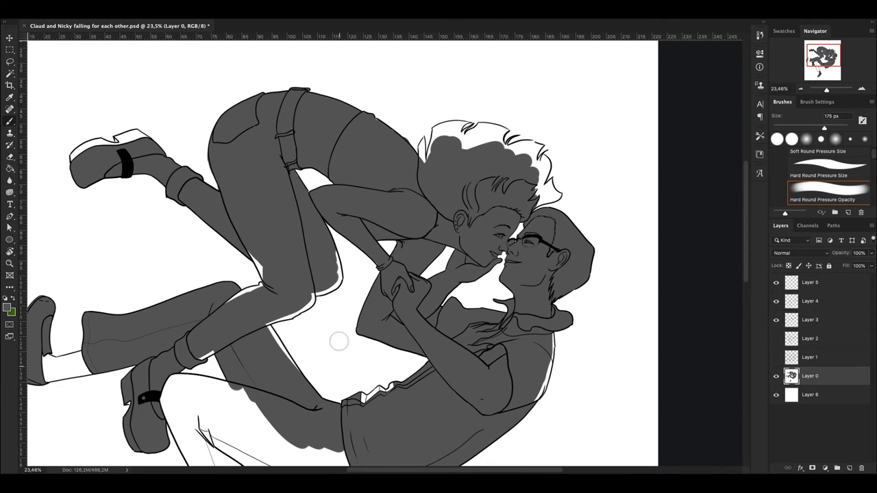
pyautogui.scroll(-3, 337, 343)
pyautogui.moveTo(295, 254)
pyautogui.mouseDown()
pyautogui.moveTo(329, 356)
pyautogui.moveTo(445, 329)
pyautogui.moveTo(379, 403)
pyautogui.mouseUp()
pyautogui.scroll(3, 411, 260)
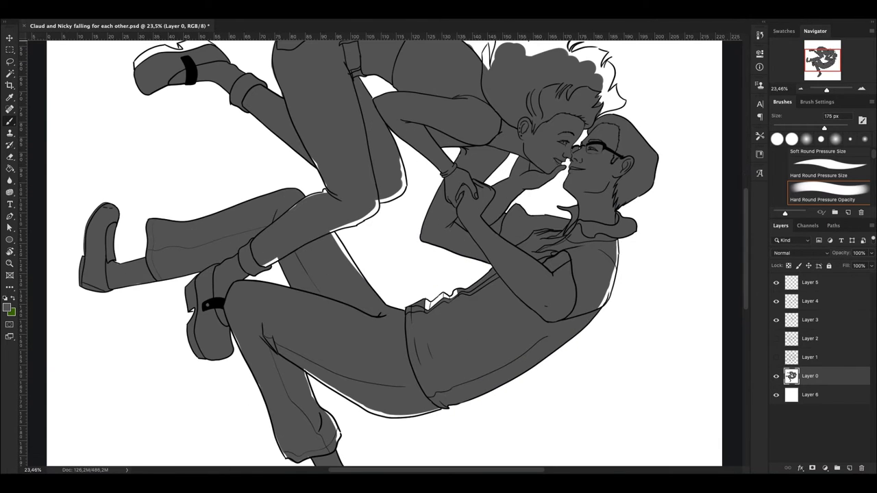
# - Fill the remaining white gaps in the hair with grey
pyautogui.scroll(5, 651, 83)
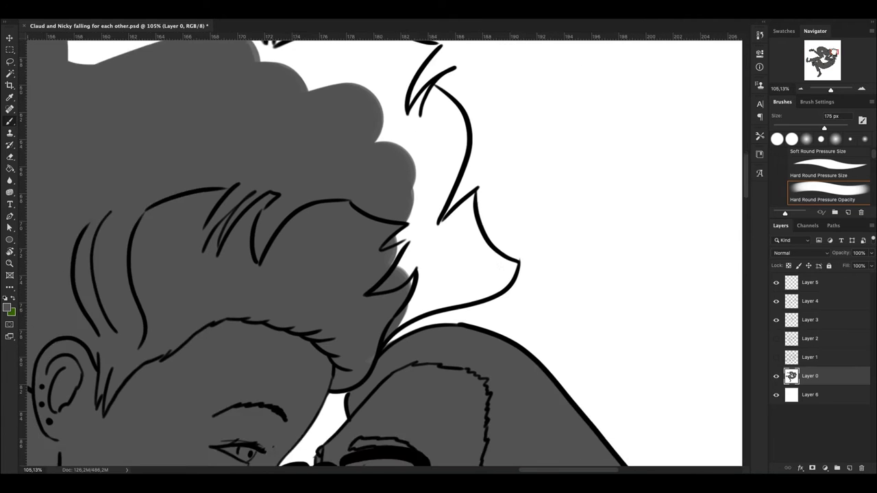
pyautogui.moveTo(480, 247); pyautogui.dragTo(446, 329)
pyautogui.moveTo(411, 288); pyautogui.dragTo(409, 190)
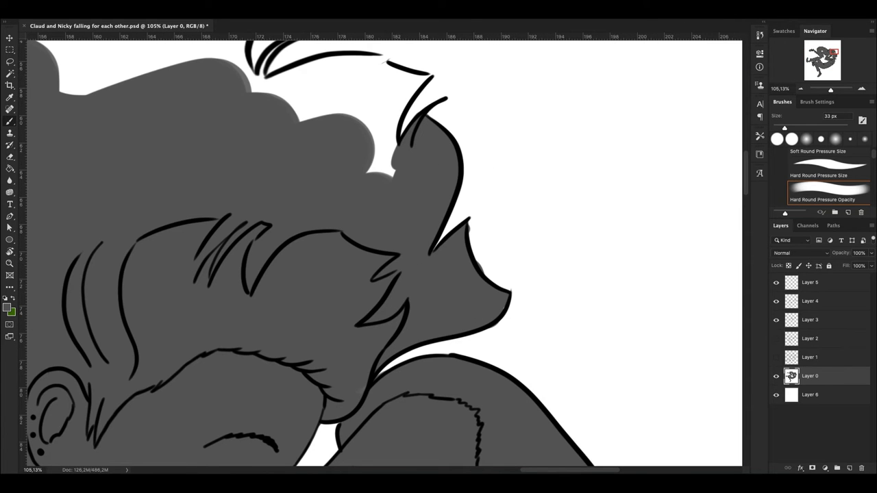
pyautogui.moveTo(425, 77); pyautogui.dragTo(387, 167)
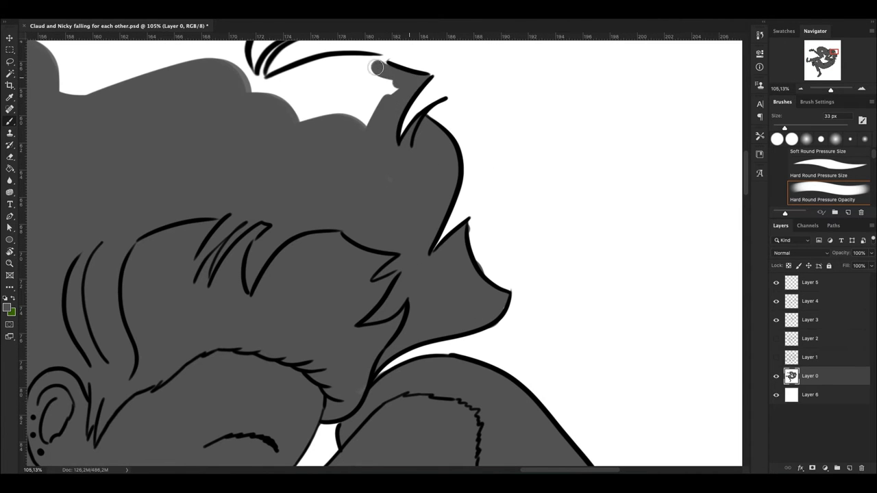
pyautogui.moveTo(492, 137); pyautogui.dragTo(616, 255)
pyautogui.moveTo(396, 127)
pyautogui.mouseDown()
pyautogui.moveTo(350, 161)
pyautogui.moveTo(478, 233)
pyautogui.mouseUp()
pyautogui.moveTo(146, 343)
pyautogui.mouseDown()
pyautogui.moveTo(157, 275)
pyautogui.moveTo(260, 195)
pyautogui.moveTo(352, 196)
pyautogui.moveTo(459, 236)
pyautogui.moveTo(322, 271)
pyautogui.mouseUp()
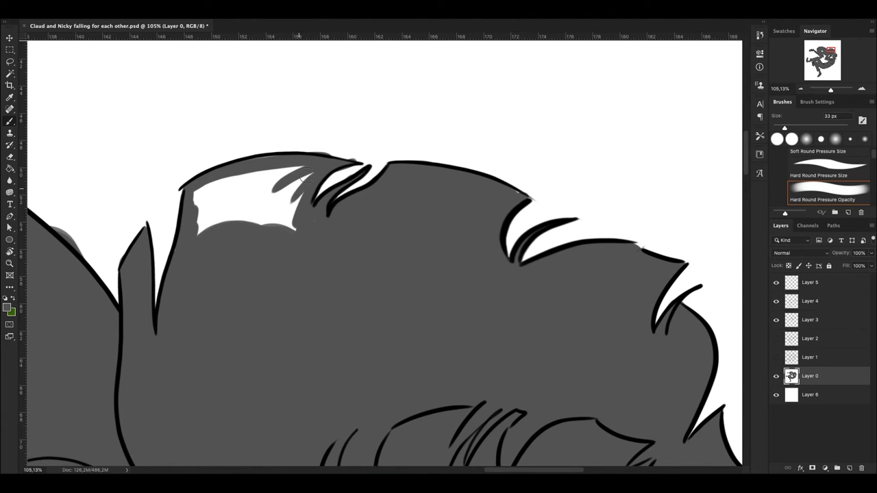
pyautogui.moveTo(308, 226); pyautogui.dragTo(202, 199)
# - Paint over the white highlights on the shoe and the thigh in grey
pyautogui.hscroll(-10, 368, 210)
pyautogui.scroll(-5, 328, 394)
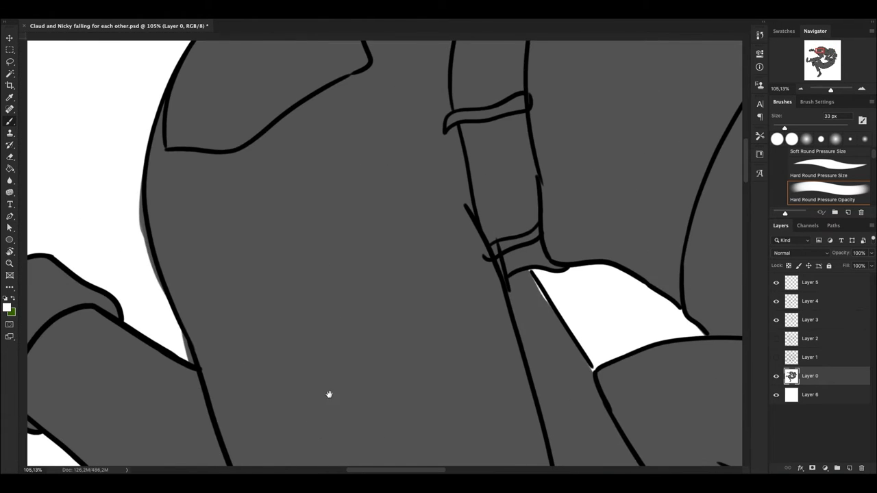
pyautogui.hscroll(-8, 509, 288)
pyautogui.hscroll(-10, 389, 220)
pyautogui.scroll(4, 390, 220)
pyautogui.moveTo(123, 254); pyautogui.dragTo(219, 188)
pyautogui.moveTo(288, 202)
pyautogui.mouseDown()
pyautogui.moveTo(407, 127)
pyautogui.moveTo(322, 198)
pyautogui.moveTo(123, 253)
pyautogui.mouseUp()
pyautogui.scroll(-5, 206, 226)
pyautogui.scroll(5, 560, 264)
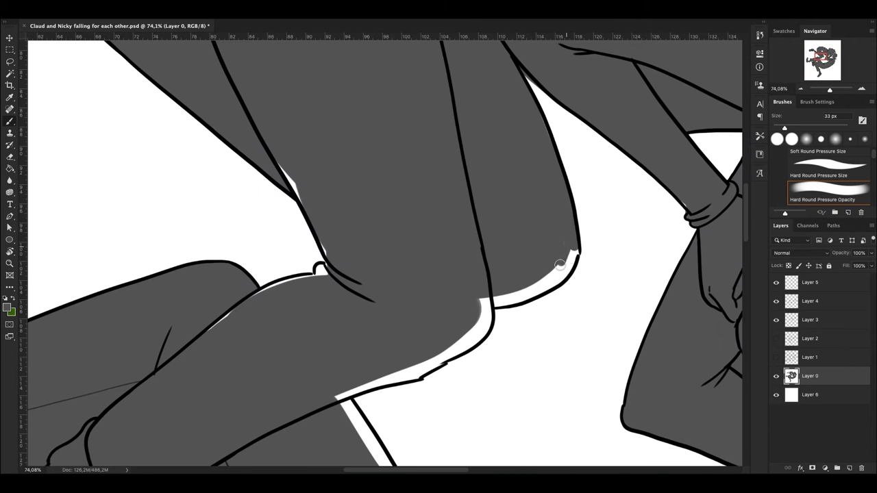
pyautogui.moveTo(312, 275); pyautogui.dragTo(205, 327)
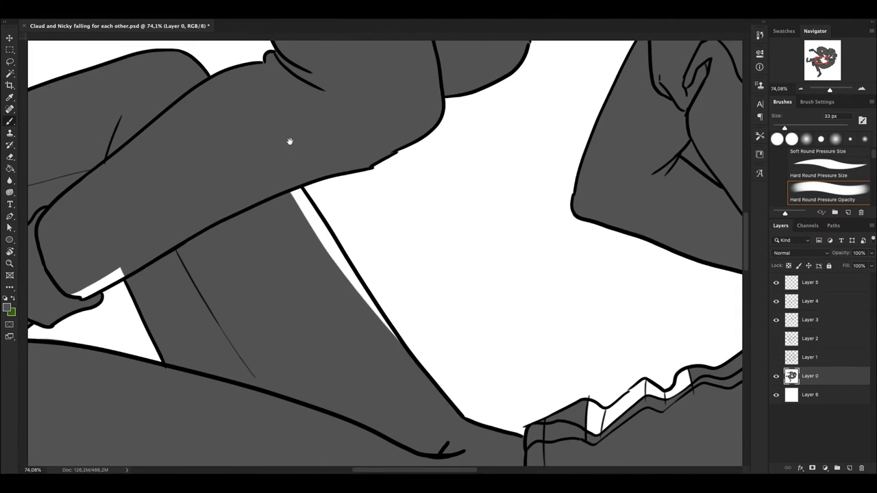
pyautogui.scroll(-5, 290, 141)
pyautogui.hscroll(-5, 254, 249)
pyautogui.hscroll(4, 455, 257)
pyautogui.scroll(-4, 456, 257)
pyautogui.scroll(-5, 456, 257)
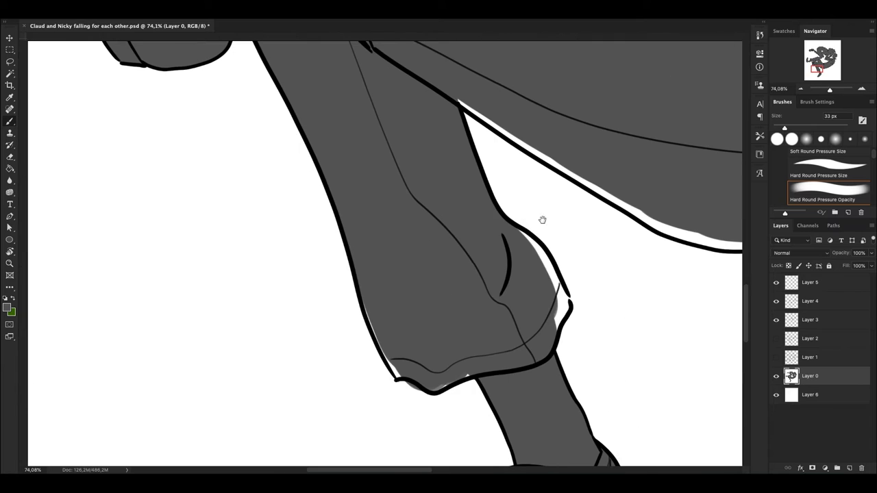
# - Paint grey over the white rim on the shoe sole and the trouser cuff highlight
pyautogui.keyDown('alt'); pyautogui.click(411, 382); pyautogui.keyUp('alt')
pyautogui.hscroll(2, 550, 338)
pyautogui.scroll(-5, 551, 339)
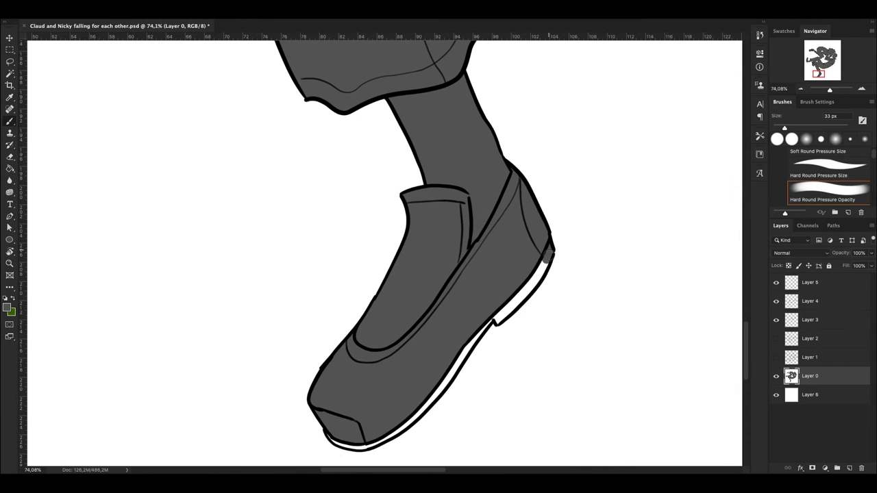
pyautogui.moveTo(394, 439); pyautogui.dragTo(333, 447)
pyautogui.hscroll(5, 350, 243)
pyautogui.scroll(5, 351, 242)
pyautogui.hscroll(3, 439, 374)
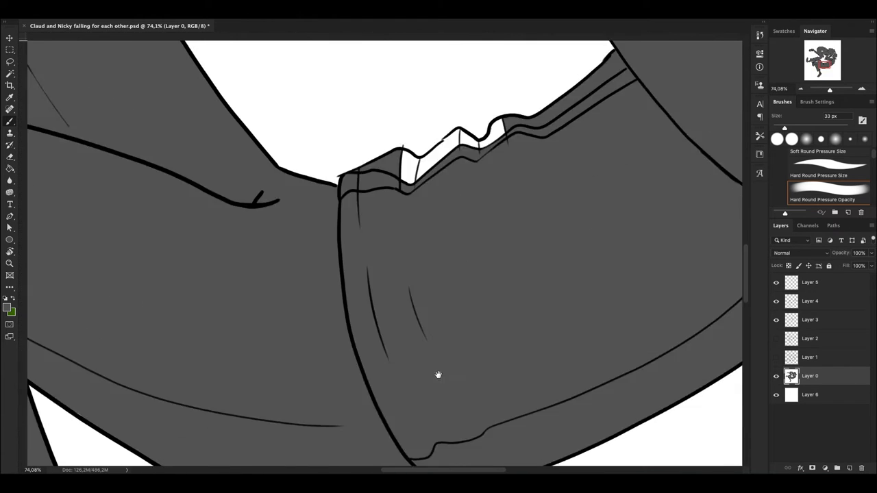
pyautogui.scroll(1, 439, 374)
pyautogui.moveTo(479, 170); pyautogui.dragTo(415, 199)
pyautogui.scroll(-10, 414, 200)
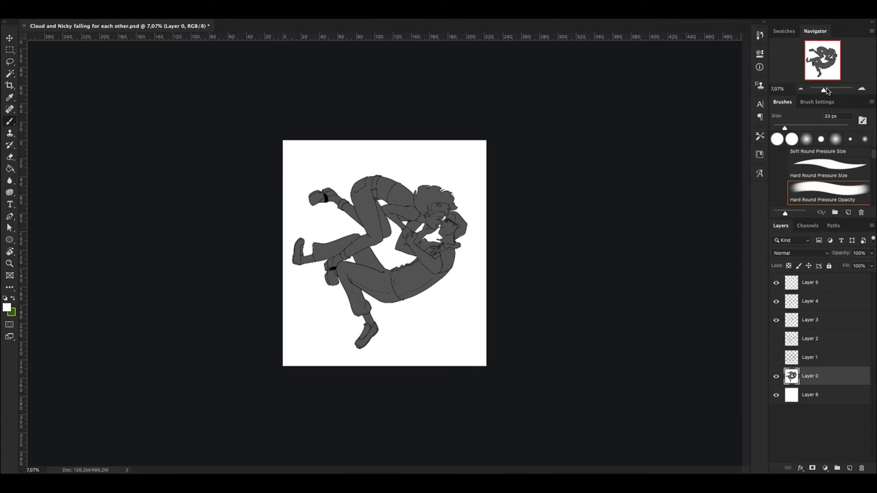
# - Hide the line art and inspect the solid grey silhouette, fitting the canvas on screen
pyautogui.moveTo(777, 301); pyautogui.dragTo(776, 319)
pyautogui.click(199, 10)
pyautogui.click(274, 96)
pyautogui.moveTo(823, 90); pyautogui.dragTo(828, 89)
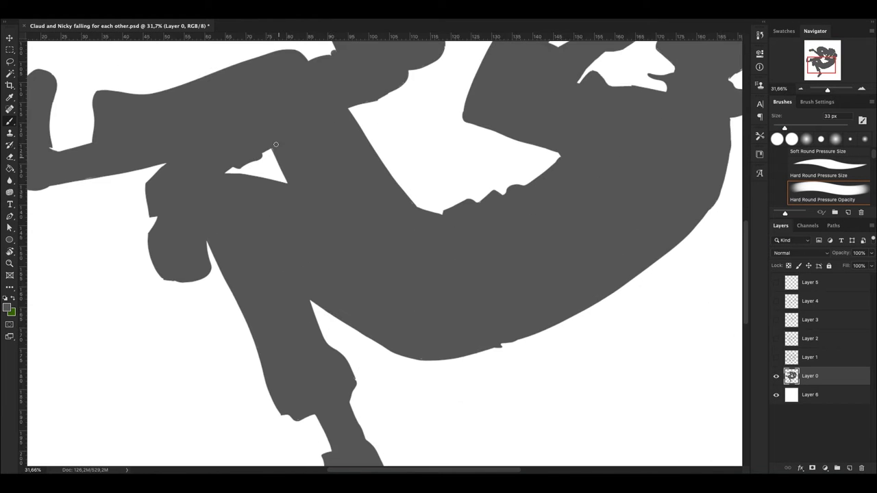
pyautogui.hotkey('ctrl', '0')
# - Show the line art again and create a new Layer 7 with pale pink as the paint colour
pyautogui.moveTo(776, 320); pyautogui.dragTo(777, 282)
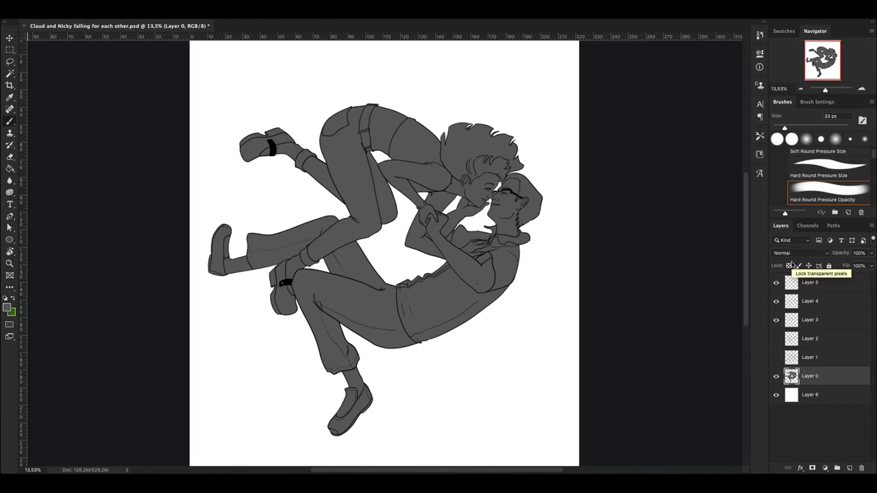
pyautogui.hotkey('ctrl', '-')
pyautogui.hotkey('ctrl', 'shift', 'alt', 'n')
pyautogui.moveTo(827, 89); pyautogui.dragTo(829, 90)
pyautogui.click(7, 307)
pyautogui.click(412, 337)
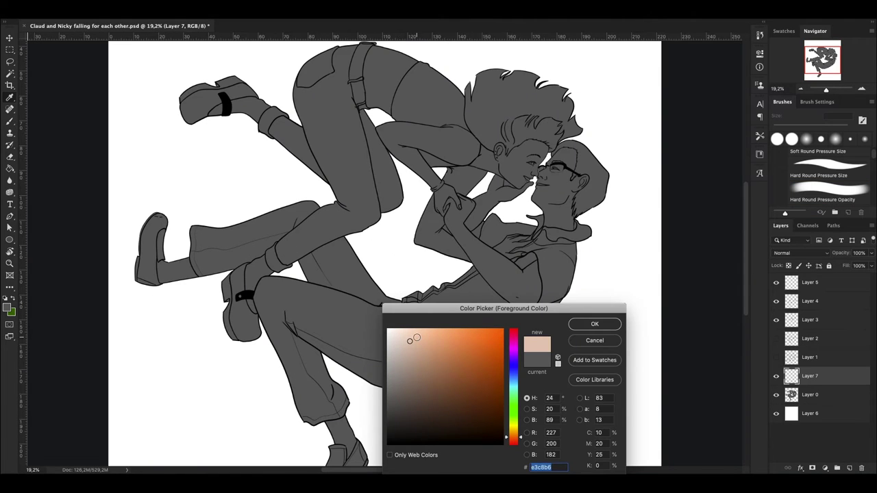
pyautogui.click(593, 323)
# - Paint pink skin on the upper figure's hand and face, from hairline to chin
pyautogui.moveTo(368, 250); pyautogui.dragTo(364, 232)
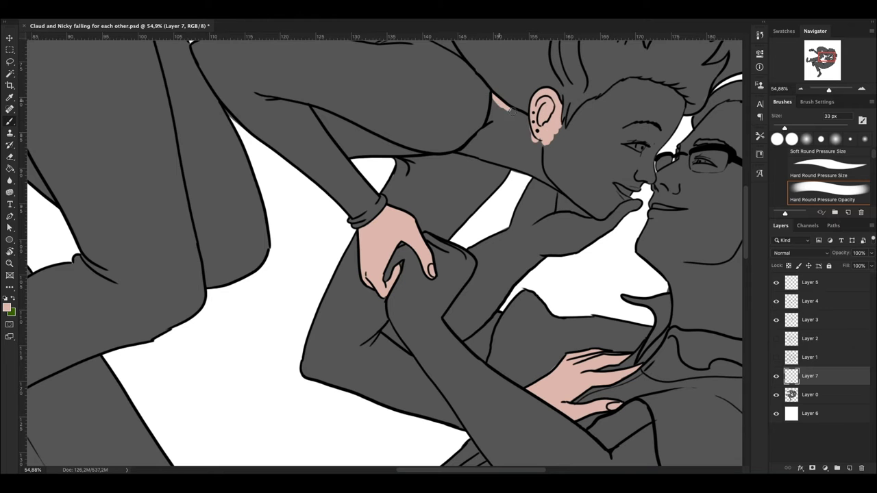
pyautogui.moveTo(601, 103)
pyautogui.mouseDown()
pyautogui.moveTo(521, 147)
pyautogui.moveTo(674, 103)
pyautogui.mouseUp()
pyautogui.scroll(3, 651, 120)
pyautogui.moveTo(411, 123)
pyautogui.mouseDown()
pyautogui.moveTo(498, 178)
pyautogui.moveTo(437, 280)
pyautogui.mouseUp()
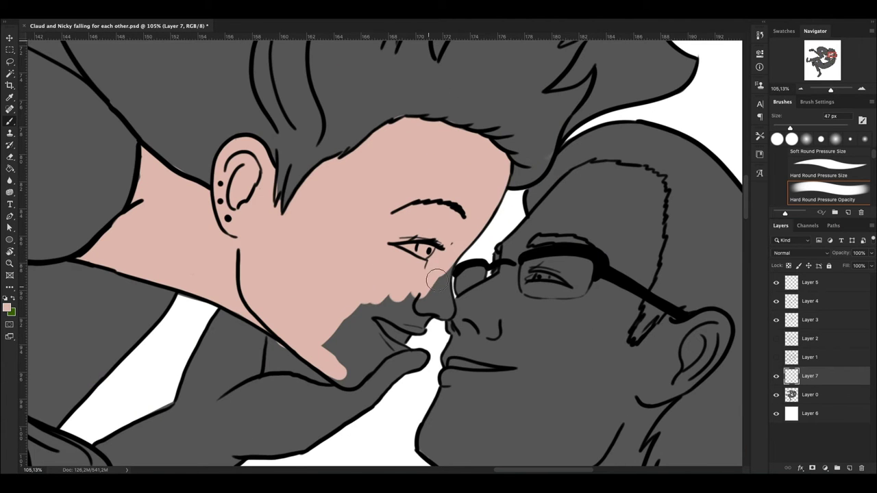
pyautogui.moveTo(421, 315); pyautogui.dragTo(353, 368)
pyautogui.scroll(-5, 408, 348)
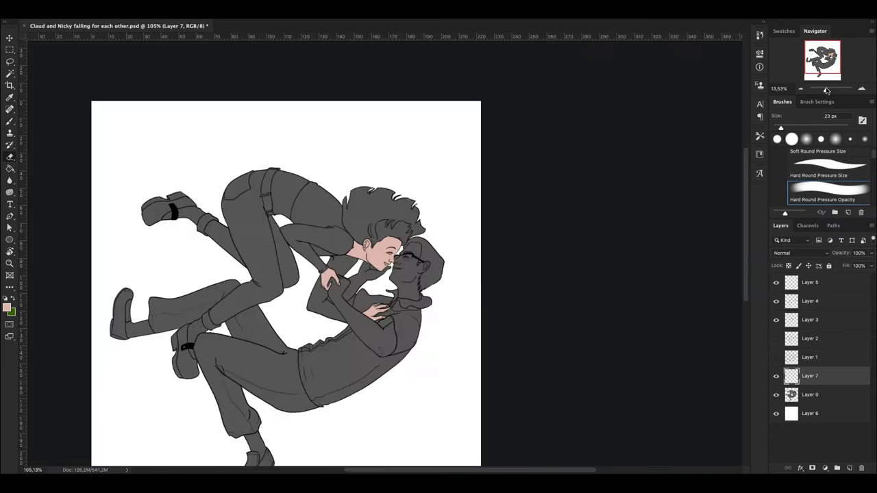
pyautogui.scroll(-2, 407, 348)
pyautogui.scroll(1, 407, 348)
# - Switch to a tan colour and paint the lower figure's hand, nose and neck
pyautogui.click(7, 307)
pyautogui.click(407, 359)
pyautogui.press('Return')
pyautogui.moveTo(460, 205); pyautogui.dragTo(458, 239)
pyautogui.scroll(5, 318, 105)
pyautogui.moveTo(251, 195); pyautogui.dragTo(237, 226)
pyautogui.moveTo(366, 355); pyautogui.dragTo(370, 410)
# - With a larger brush, paint tan over the lower figure's forehead, cheeks, chin, jaw and neck
pyautogui.rightClick(354, 133)
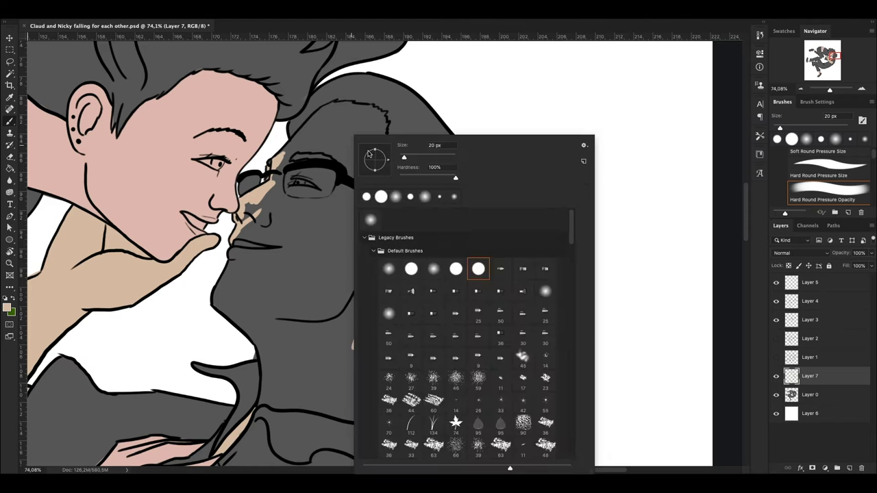
pyautogui.press('Return')
pyautogui.moveTo(301, 134); pyautogui.dragTo(374, 111)
pyautogui.moveTo(353, 233)
pyautogui.mouseDown()
pyautogui.moveTo(343, 124)
pyautogui.moveTo(233, 308)
pyautogui.mouseUp()
pyautogui.moveTo(295, 192)
pyautogui.mouseDown()
pyautogui.moveTo(281, 294)
pyautogui.moveTo(341, 326)
pyautogui.mouseUp()
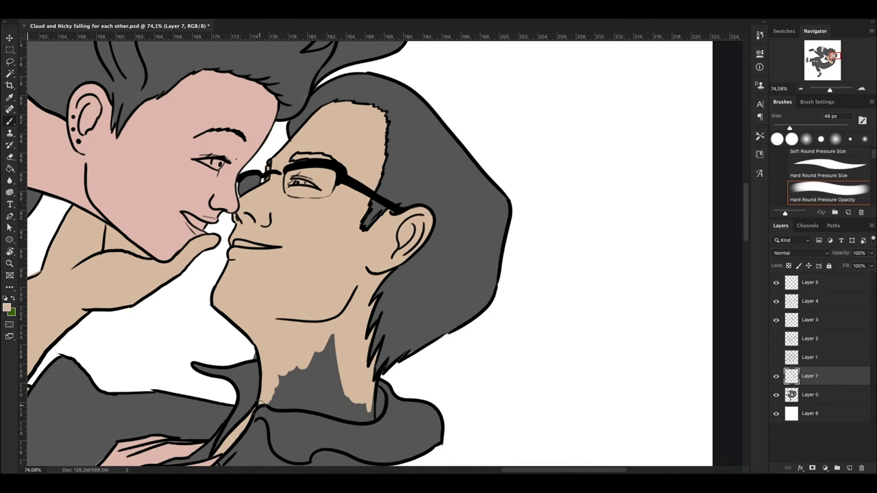
pyautogui.moveTo(332, 394); pyautogui.dragTo(288, 384)
pyautogui.hotkey('ctrl', '0')
pyautogui.click(7, 307)
# - Fill the upper figure's top maroon and its trousers dark plum on Layer 7
pyautogui.click(517, 384)
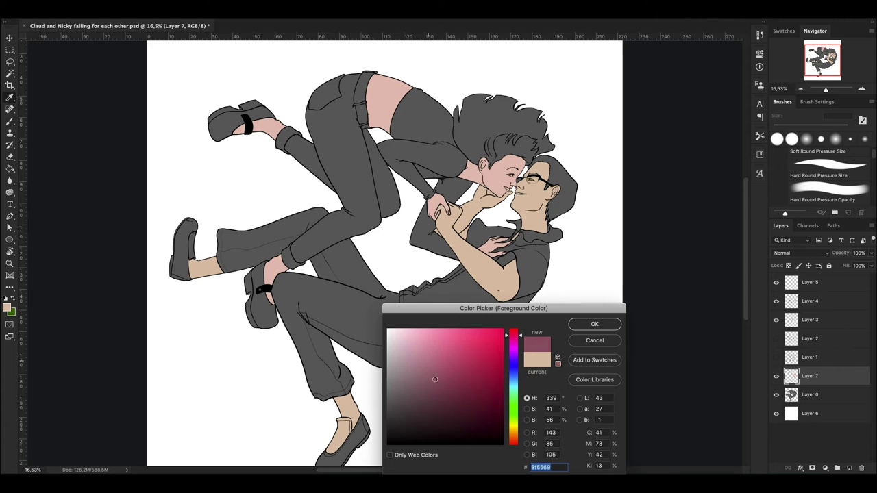
pyautogui.click(438, 379)
pyautogui.click(593, 323)
pyautogui.click(7, 307)
pyautogui.click(593, 322)
pyautogui.click(343, 171)
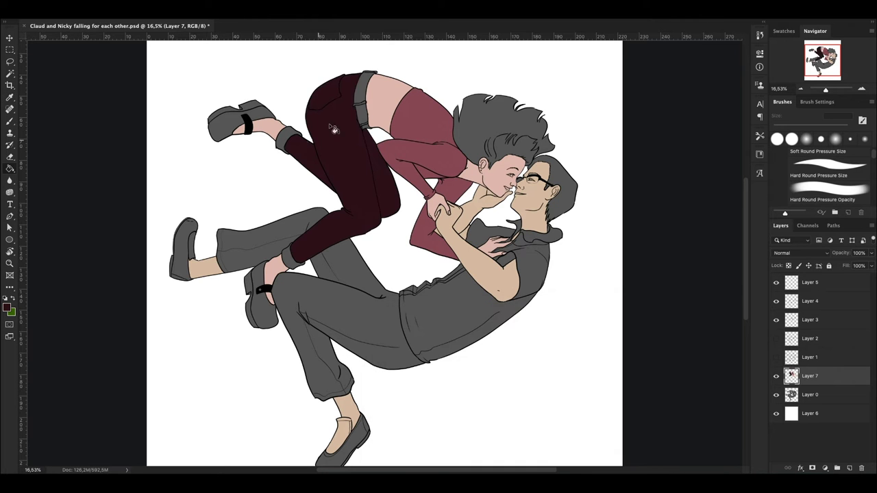
pyautogui.click(7, 307)
pyautogui.click(593, 323)
# - Fill both of the upper figure's shoes red
pyautogui.click(7, 307)
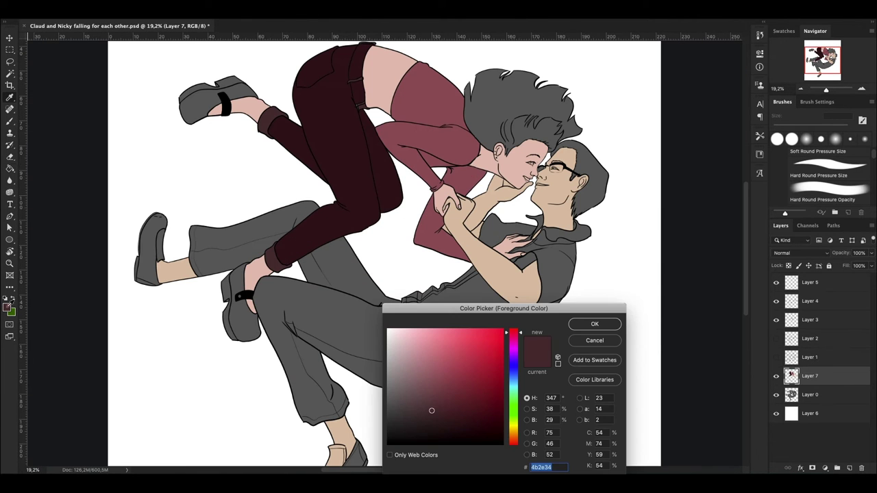
pyautogui.click(595, 324)
pyautogui.click(239, 301)
pyautogui.click(595, 324)
pyautogui.click(206, 96)
# - Fill the lower figure's shirt green
pyautogui.click(7, 307)
pyautogui.click(432, 392)
pyautogui.click(595, 324)
pyautogui.click(492, 248)
pyautogui.scroll(3, 595, 236)
pyautogui.scroll(-3, 595, 236)
# - Fill the lower figure's trousers brown
pyautogui.click(7, 307)
pyautogui.click(456, 386)
pyautogui.click(595, 324)
# - Colour both of the lower figure's shoes dark brown, painting in the shoe gaps
pyautogui.click(308, 246)
pyautogui.click(7, 307)
pyautogui.click(595, 324)
pyautogui.click(355, 390)
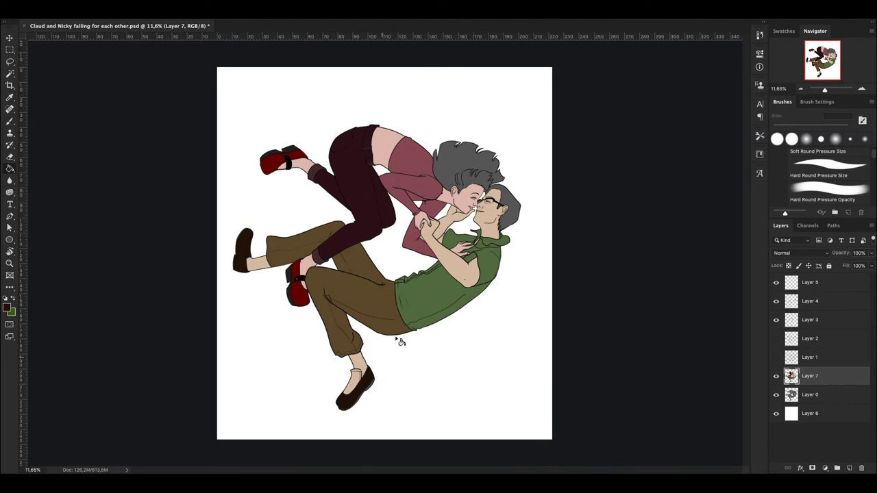
pyautogui.scroll(5, 354, 391)
pyautogui.moveTo(384, 150); pyautogui.dragTo(432, 226)
pyautogui.moveTo(411, 178); pyautogui.dragTo(343, 288)
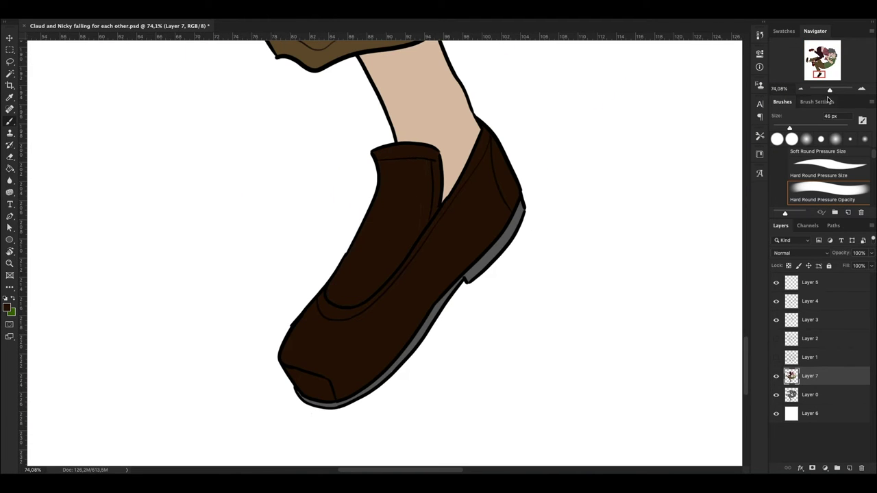
# - Choose a near-black brown for the lower figure's hair
pyautogui.moveTo(829, 89); pyautogui.dragTo(800, 89)
pyautogui.click(6, 307)
pyautogui.click(594, 323)
pyautogui.scroll(5, 480, 182)
# - Fill the lower figure's hair dark brown and the upper figure's hair light peach
pyautogui.click(479, 183)
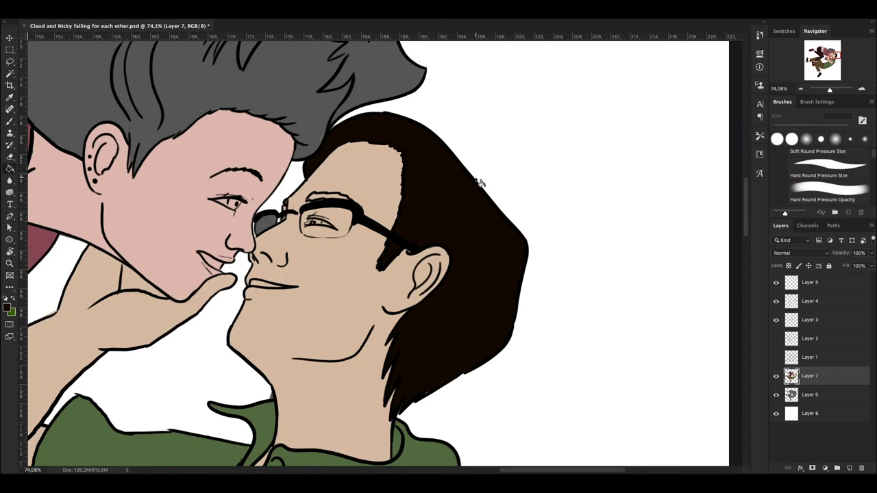
pyautogui.scroll(-5, 480, 182)
pyautogui.click(7, 307)
pyautogui.press('Return')
pyautogui.click(380, 147)
pyautogui.moveTo(831, 90); pyautogui.dragTo(830, 89)
# - On new Layer 8, brush light blue into both irises with a small brush
pyautogui.click(849, 468)
pyautogui.press('b')
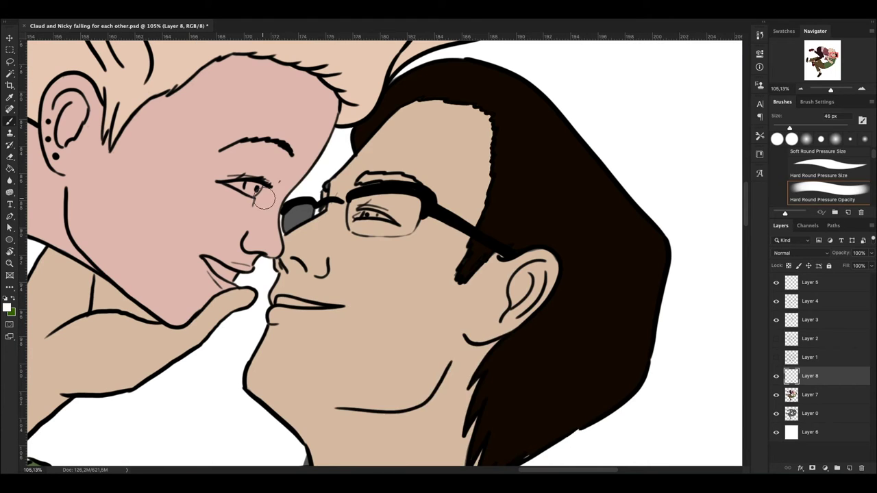
pyautogui.click(7, 307)
pyautogui.click(415, 352)
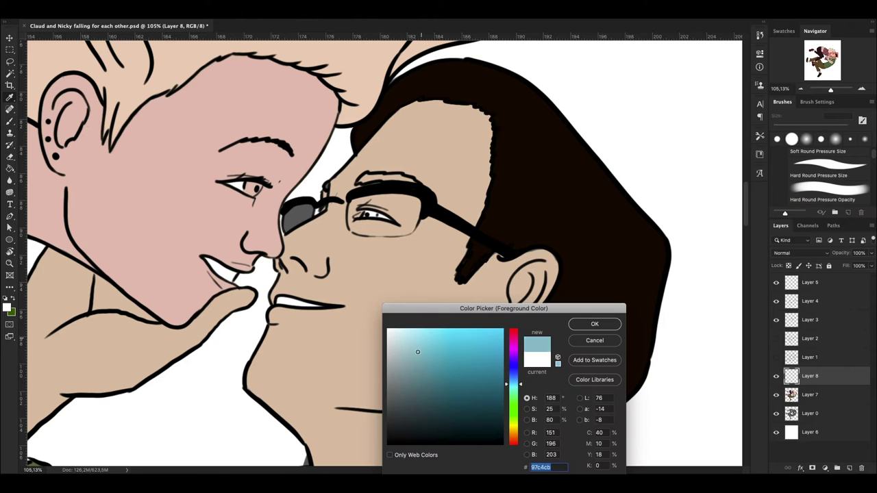
pyautogui.press('Return')
pyautogui.moveTo(363, 214); pyautogui.dragTo(379, 215)
pyautogui.moveTo(245, 187); pyautogui.dragTo(258, 186)
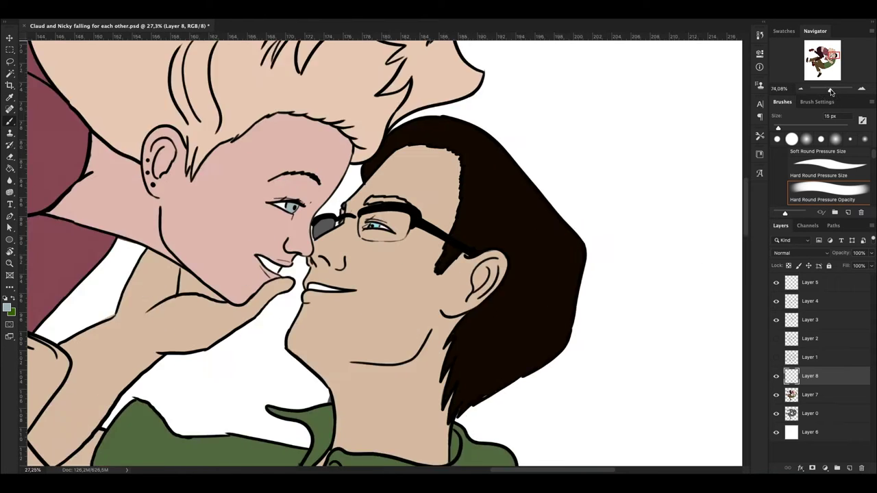
# - Refill the lower figure's green shirt dark brown on the flat colour layer
pyautogui.click(810, 414)
pyautogui.moveTo(831, 90); pyautogui.dragTo(825, 90)
pyautogui.click(7, 307)
pyautogui.click(595, 323)
pyautogui.click(810, 395)
pyautogui.click(479, 308)
pyautogui.click(197, 365)
pyautogui.click(12, 123)
# - Clip the colour layer to the grey base and choose purple for shading
pyautogui.rightClick(845, 396)
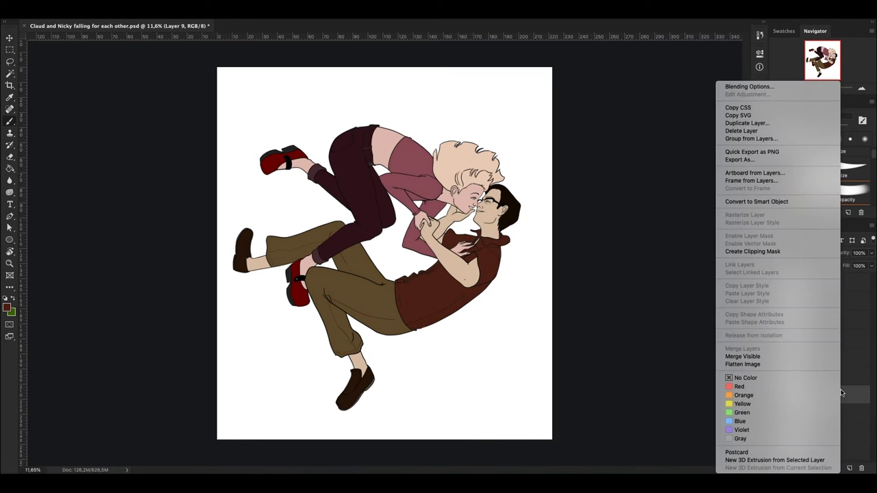
pyautogui.click(764, 251)
pyautogui.click(7, 307)
pyautogui.click(518, 356)
pyautogui.click(595, 323)
pyautogui.hotkey('ctrl', 'shift', 'alt', 'n')
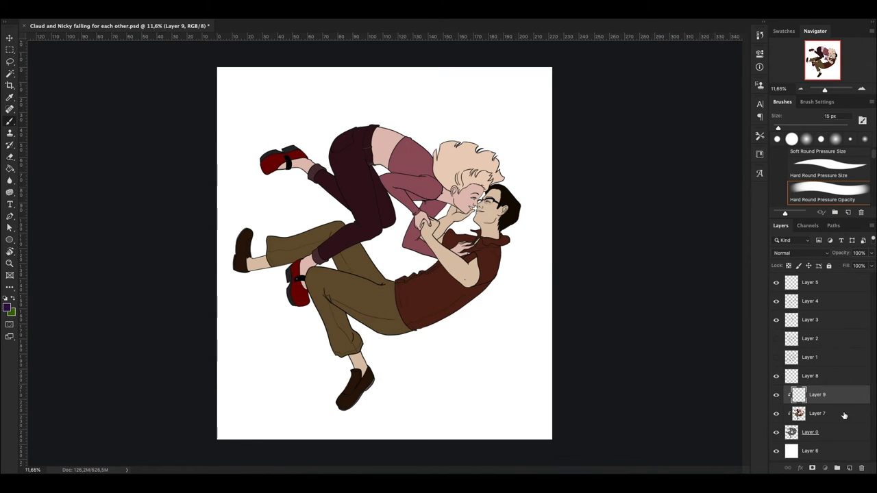
# - Paint soft purple shading over both figures on a new layer set to Multiply
pyautogui.click(844, 416)
pyautogui.hotkey('ctrl', 'shift', 'alt', 'n')
pyautogui.rightClick(445, 134)
pyautogui.moveTo(390, 178); pyautogui.dragTo(319, 250)
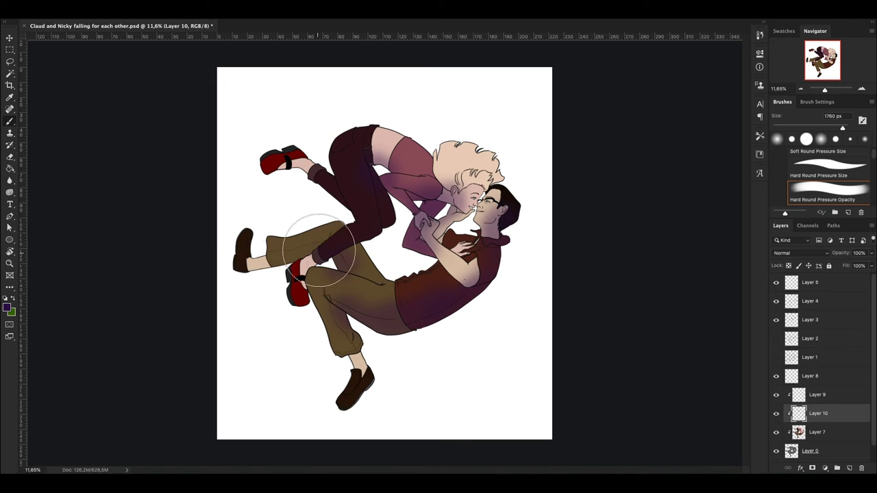
pyautogui.click(800, 253)
pyautogui.click(788, 183)
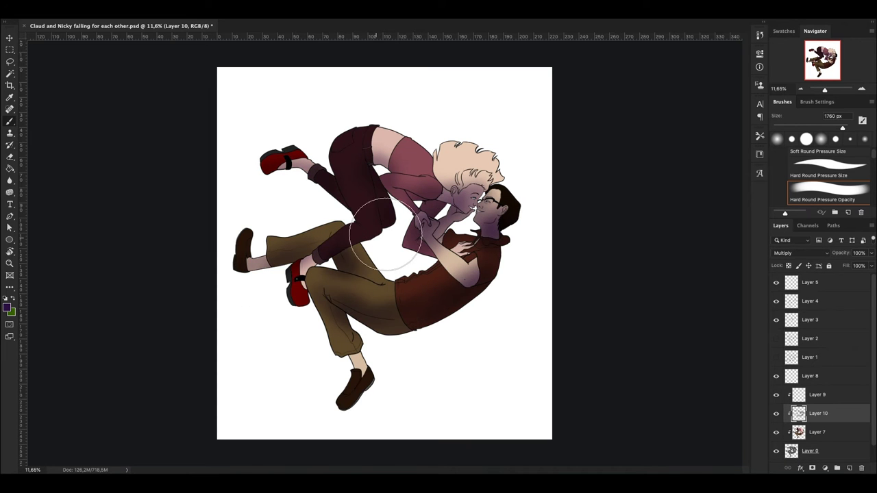
pyautogui.moveTo(383, 233); pyautogui.dragTo(348, 396)
# - Wash light orange over the upper leg on new Layer 11
pyautogui.click(7, 307)
pyautogui.click(475, 346)
pyautogui.press('Return')
pyautogui.moveTo(399, 90); pyautogui.dragTo(545, 88)
pyautogui.rightClick(529, 134)
# - Brush the orange wash over the hair, legs and shoes, shrinking the brush to 460 px
pyautogui.moveTo(294, 158); pyautogui.dragTo(372, 108)
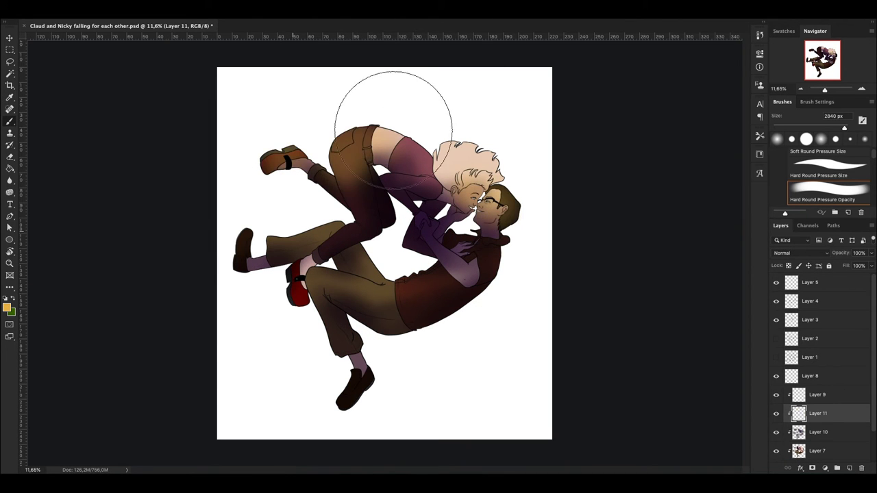
pyautogui.rightClick(434, 134)
pyautogui.press('Return')
pyautogui.moveTo(466, 270); pyautogui.dragTo(337, 107)
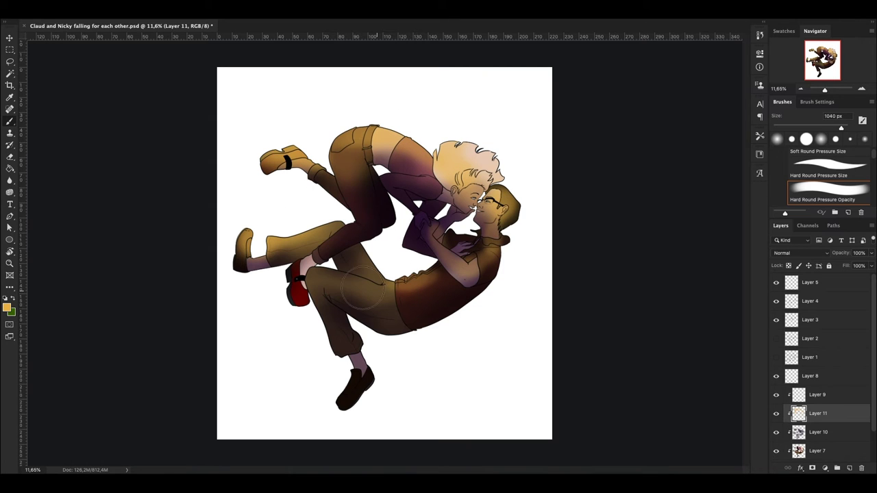
pyautogui.rightClick(518, 165)
pyautogui.press('[')
pyautogui.press('[')
pyautogui.press('[')
pyautogui.press('Return')
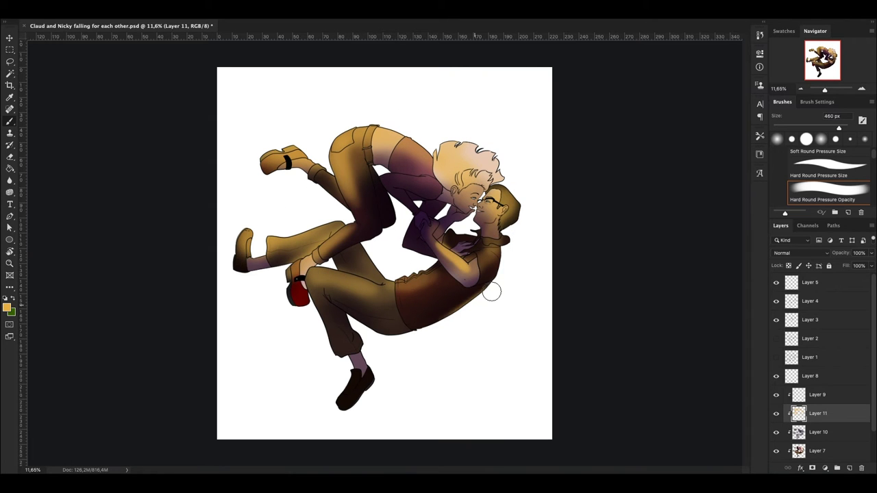
# - Recolour the orange layer with Hue/Saturation, set it to Lighten at 48% opacity
pyautogui.hotkey('ctrl', 'u')
pyautogui.press('Return')
pyautogui.click(799, 253)
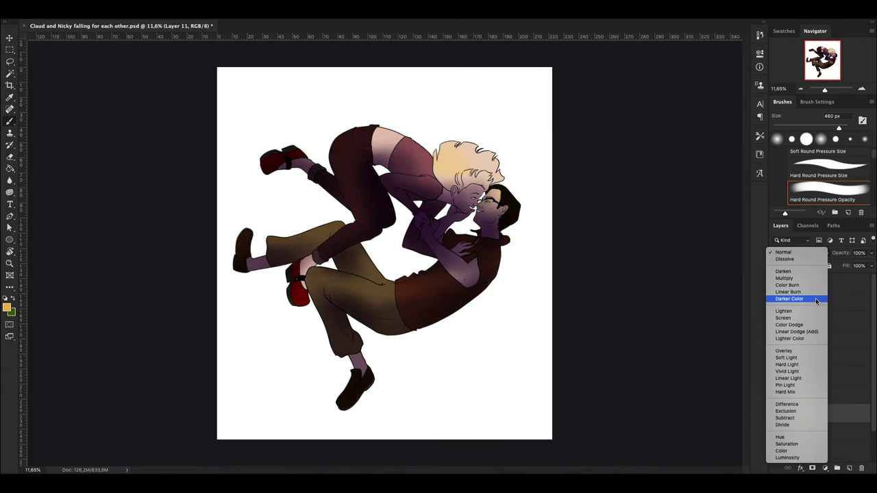
pyautogui.click(798, 322)
pyautogui.press('4')
pyautogui.press('8')
pyautogui.hotkey('alt', '[')
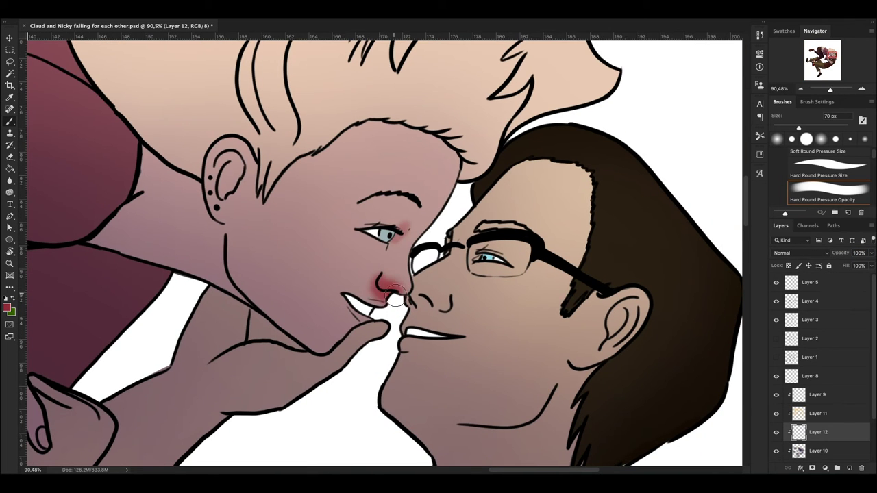
# - On a Multiply layer, paint red blush on the ears, jaws, necks, cheeks and arm edge
pyautogui.hotkey('shift', 'alt', 'm')
pyautogui.moveTo(227, 159); pyautogui.dragTo(237, 199)
pyautogui.moveTo(223, 236); pyautogui.dragTo(326, 349)
pyautogui.moveTo(621, 322); pyautogui.dragTo(548, 411)
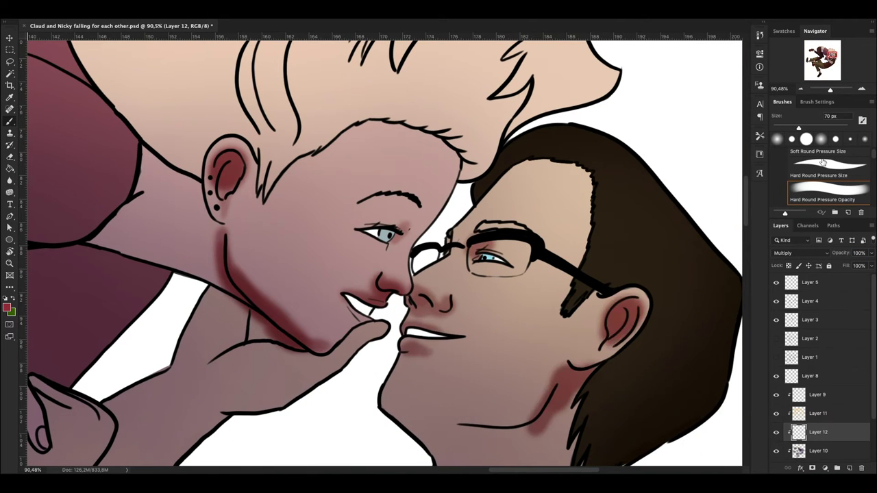
pyautogui.scroll(-5, 383, 250)
pyautogui.moveTo(129, 209); pyautogui.dragTo(255, 244)
pyautogui.rightClick(449, 134)
pyautogui.moveTo(373, 199); pyautogui.dragTo(329, 274)
# - Lower the blush layer's opacity, darken the man's jaw, and set Hue/Saturation Lightness to -60
pyautogui.click(798, 253)
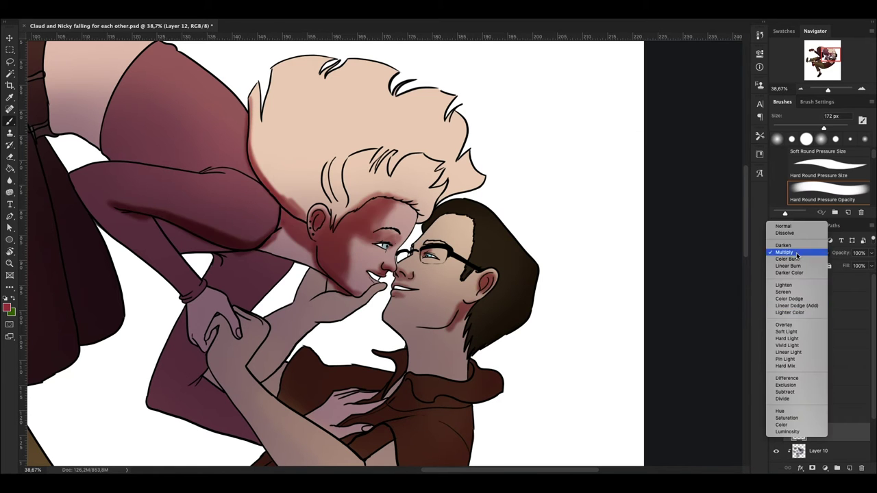
pyautogui.press('6')
pyautogui.moveTo(438, 327); pyautogui.dragTo(456, 307)
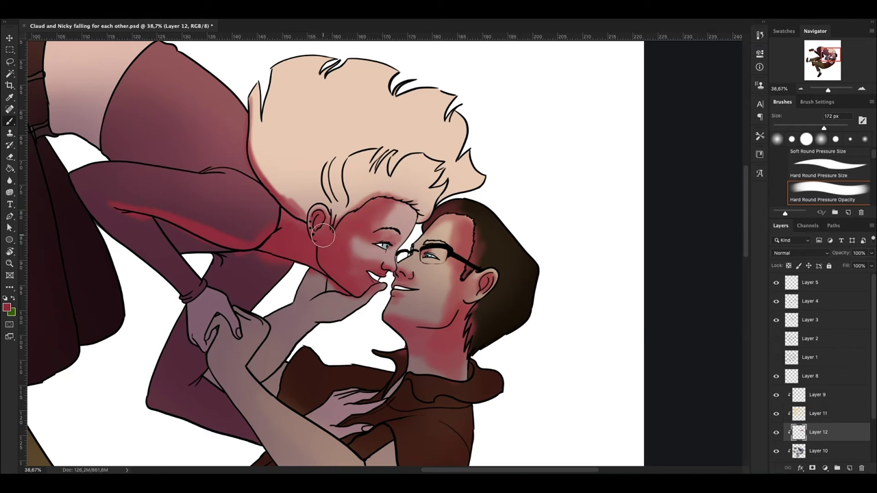
pyautogui.hotkey('ctrl', 'u')
pyautogui.moveTo(675, 265); pyautogui.dragTo(648, 266)
pyautogui.press('Return')
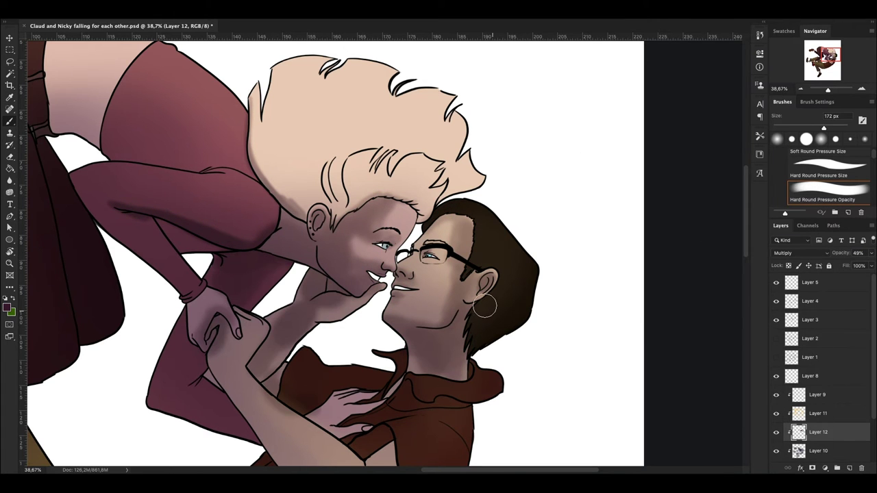
# - Darken the shading on the arm and waist
pyautogui.moveTo(222, 238)
pyautogui.mouseDown()
pyautogui.moveTo(102, 203)
pyautogui.moveTo(315, 295)
pyautogui.mouseUp()
pyautogui.moveTo(274, 205); pyautogui.dragTo(342, 122)
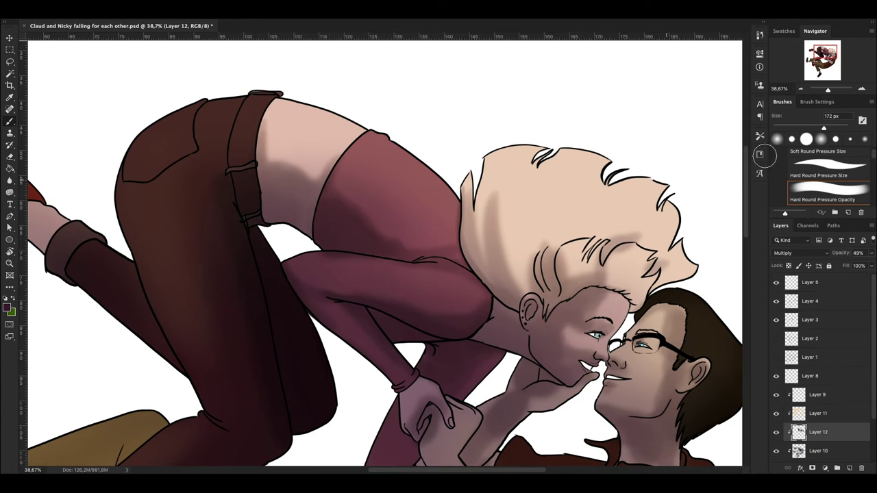
pyautogui.hotkey('ctrl', '0')
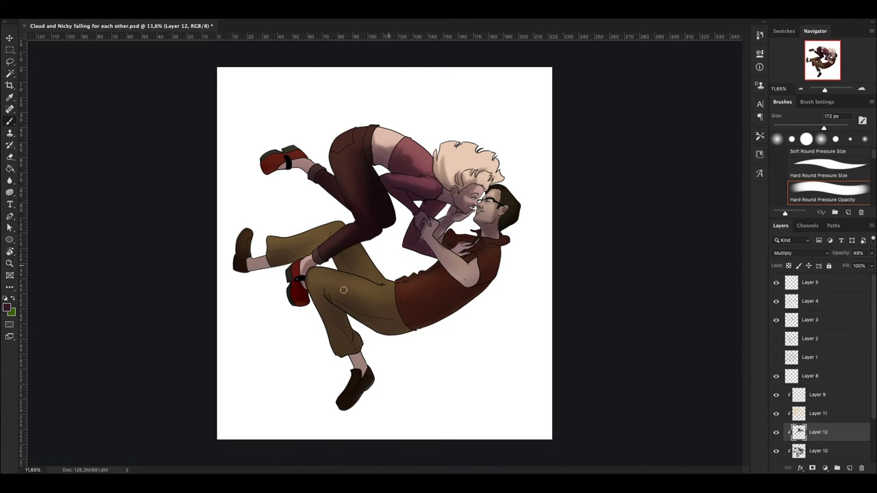
pyautogui.scroll(5, 473, 209)
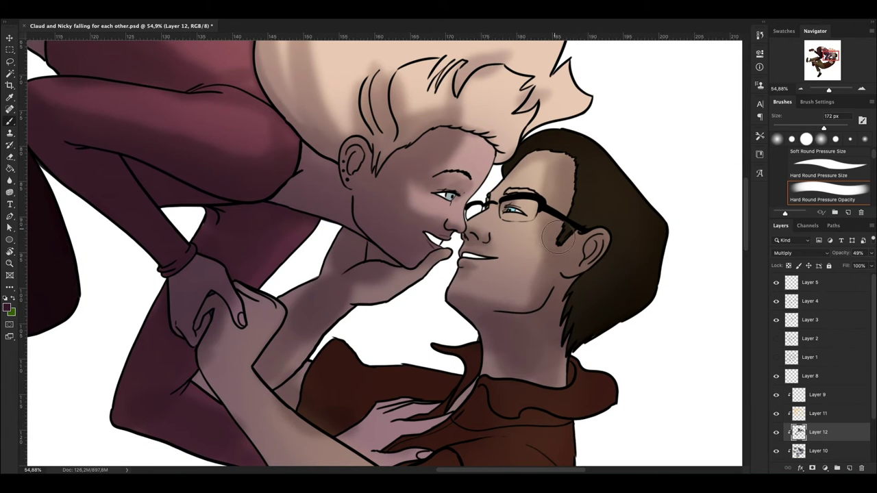
pyautogui.rightClick(559, 238)
pyautogui.press('Return')
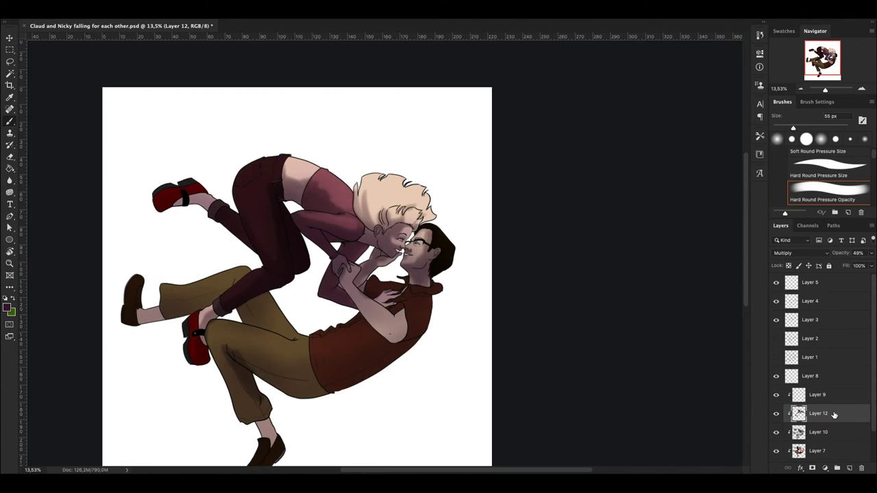
pyautogui.moveTo(695, 288); pyautogui.dragTo(391, 199)
pyautogui.rightClick(434, 137)
pyautogui.press('Return')
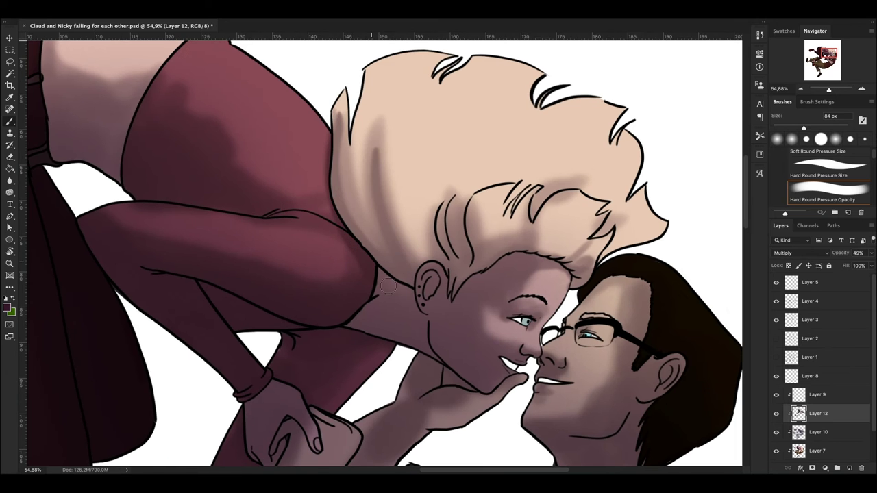
pyautogui.moveTo(333, 398); pyautogui.dragTo(480, 490)
# - Deepen the shading on the khaki trouser leg and the brown shirt
pyautogui.rightClick(559, 137)
pyautogui.press('Return')
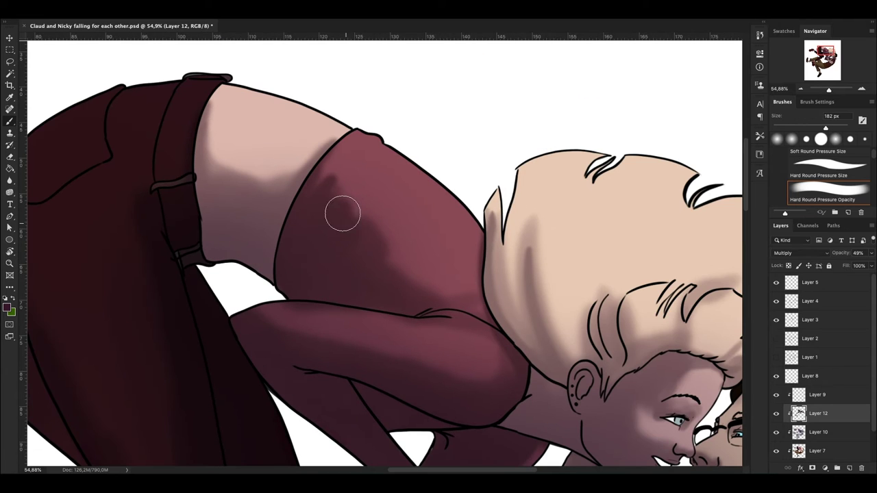
pyautogui.scroll(-3, 174, 219)
pyautogui.scroll(1, 174, 220)
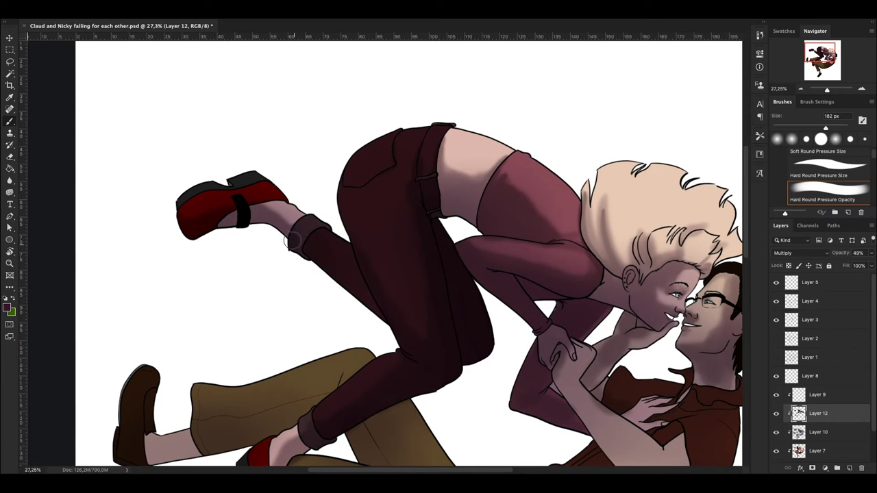
pyautogui.moveTo(477, 337); pyautogui.dragTo(531, 172)
pyautogui.moveTo(205, 281); pyautogui.dragTo(300, 251)
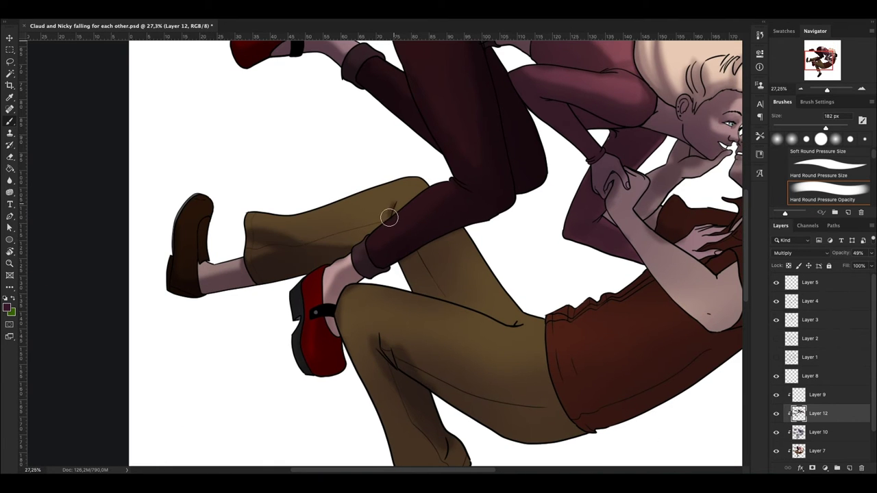
pyautogui.moveTo(390, 217); pyautogui.dragTo(425, 259)
pyautogui.moveTo(581, 306); pyautogui.dragTo(328, 248)
pyautogui.moveTo(479, 199); pyautogui.dragTo(411, 260)
pyautogui.moveTo(500, 219)
pyautogui.mouseDown()
pyautogui.moveTo(446, 267)
pyautogui.moveTo(293, 275)
pyautogui.moveTo(367, 314)
pyautogui.mouseUp()
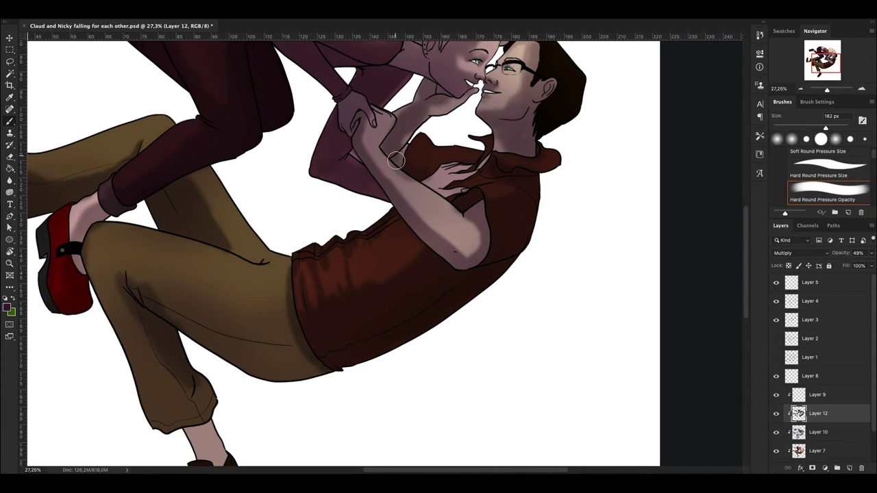
pyautogui.hotkey('ctrl', '0')
pyautogui.scroll(2, 420, 183)
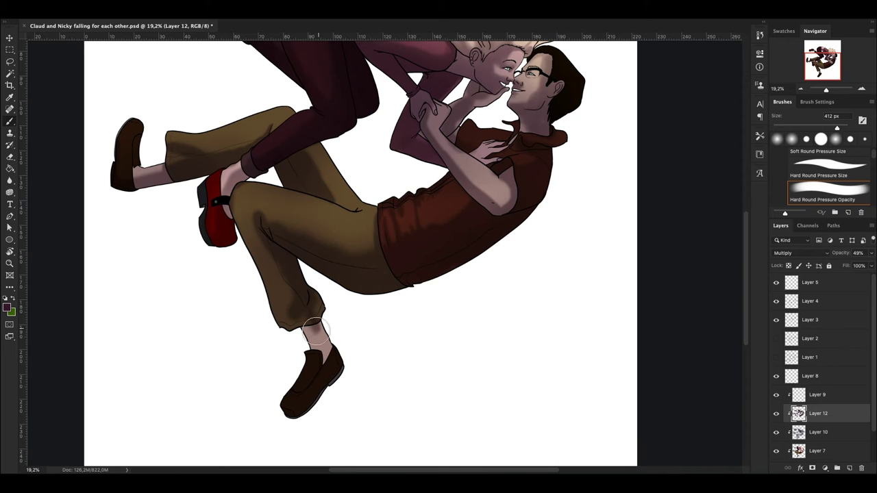
pyautogui.moveTo(573, 122); pyautogui.dragTo(622, 186)
pyautogui.hotkey('ctrl', '0')
# - Add a new layer above Layer 9 with red as the paint colour
pyautogui.click(836, 394)
pyautogui.click(850, 468)
pyautogui.click(7, 306)
pyautogui.click(593, 323)
pyautogui.scroll(3, 617, 181)
# - Keep the new layer at Normal blending, undo the trial sleeve stroke, and select the soft round brush
pyautogui.click(801, 253)
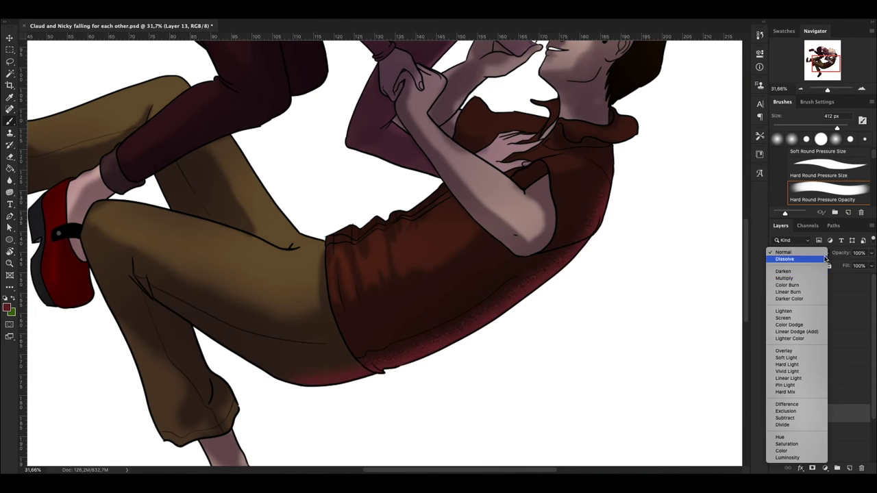
pyautogui.press('Escape')
pyautogui.scroll(-3, 431, 233)
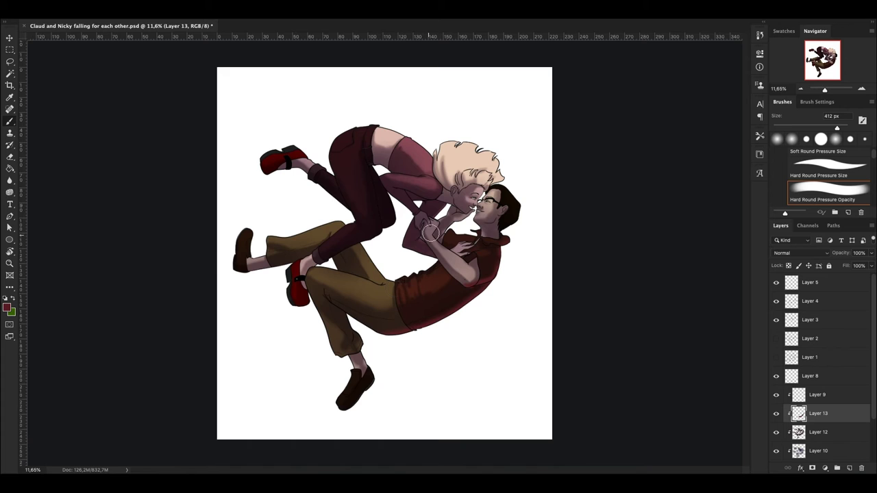
pyautogui.scroll(3, 299, 263)
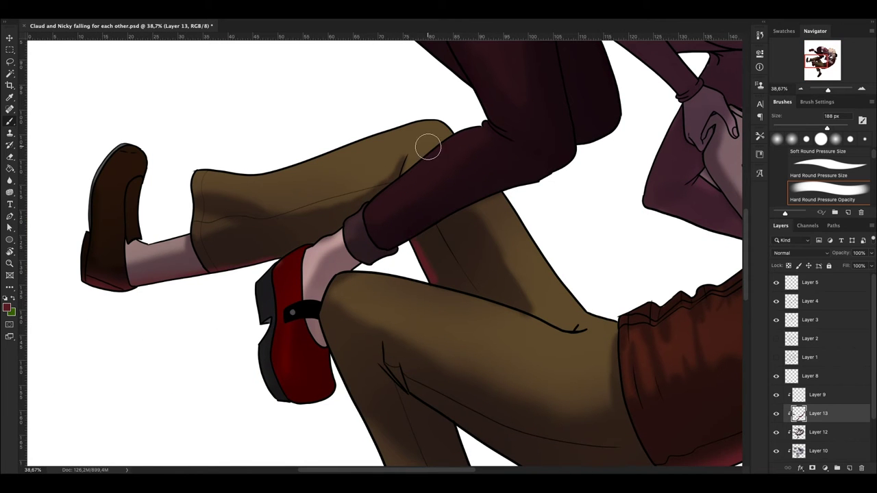
pyautogui.moveTo(410, 242); pyautogui.dragTo(437, 227)
pyautogui.hotkey('ctrl', 'z')
pyautogui.rightClick(559, 159)
pyautogui.doubleClick(591, 252)
# - Enlarge the soft brush to 332 px and paint dark red rim shading along the forearm and elbow
pyautogui.moveTo(350, 277); pyautogui.dragTo(328, 300)
pyautogui.moveTo(420, 278); pyautogui.dragTo(434, 287)
pyautogui.rightClick(342, 181)
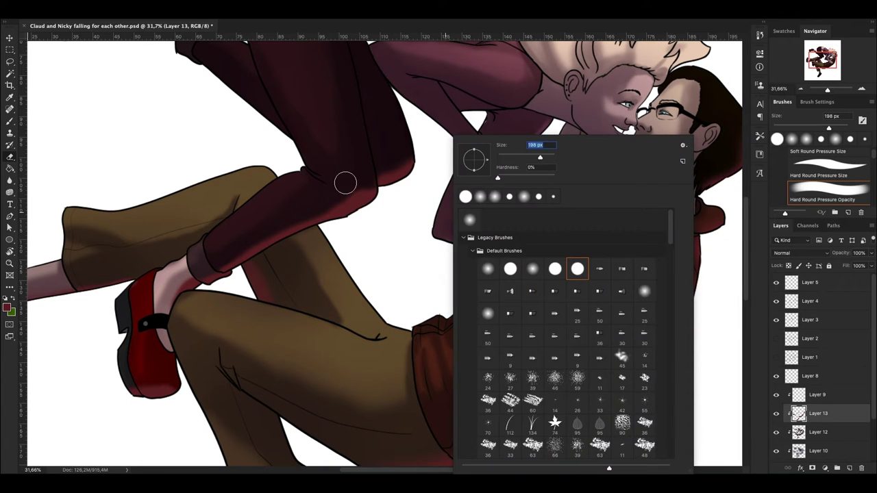
pyautogui.press('Escape')
pyautogui.moveTo(437, 243); pyautogui.dragTo(593, 328)
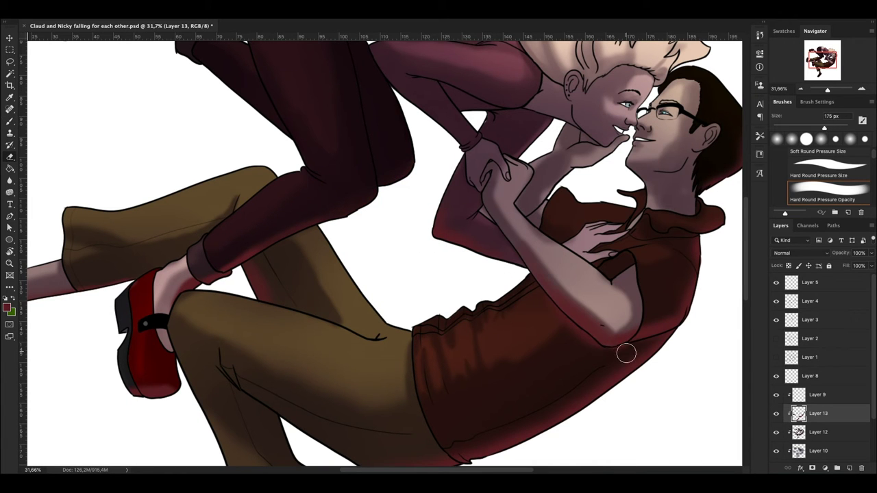
pyautogui.scroll(3, 622, 155)
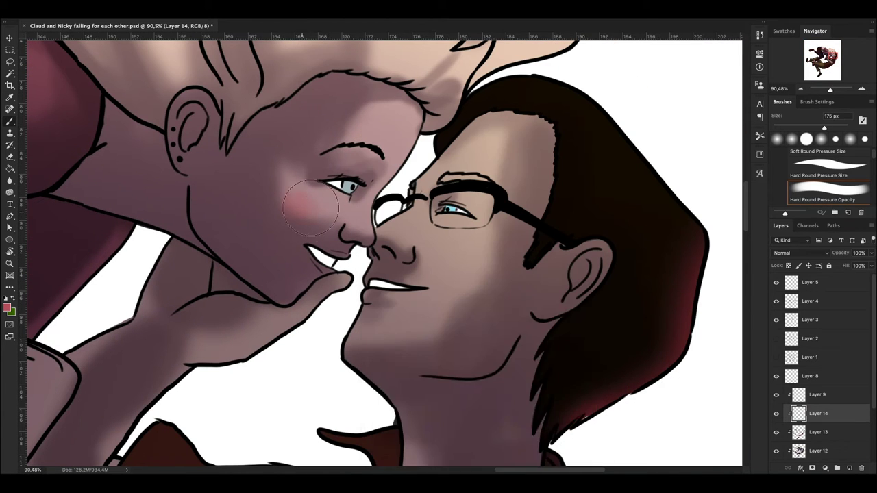
# - Brush peach and then mauve blush over the blonde figure's cheek
pyautogui.click(6, 307)
pyautogui.click(513, 433)
pyautogui.click(597, 323)
pyautogui.moveTo(299, 210)
pyautogui.mouseDown()
pyautogui.moveTo(322, 198)
pyautogui.moveTo(329, 220)
pyautogui.mouseUp()
pyautogui.click(7, 307)
pyautogui.click(434, 372)
pyautogui.click(583, 323)
pyautogui.moveTo(288, 198); pyautogui.dragTo(356, 233)
pyautogui.scroll(2, 332, 199)
# - Add darker red to the cheek, lighten the cheek and forehead, and tint the ear pink
pyautogui.click(6, 307)
pyautogui.click(583, 323)
pyautogui.moveTo(288, 196); pyautogui.dragTo(329, 205)
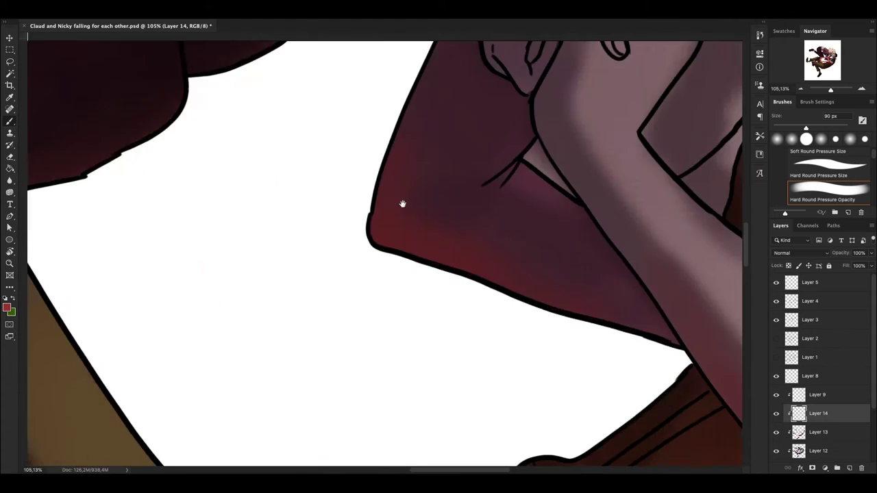
pyautogui.keyDown('alt'); pyautogui.click(425, 274); pyautogui.keyUp('alt')
pyautogui.moveTo(288, 226); pyautogui.dragTo(322, 288)
pyautogui.moveTo(280, 198)
pyautogui.mouseDown()
pyautogui.moveTo(356, 150)
pyautogui.moveTo(274, 206)
pyautogui.moveTo(245, 172)
pyautogui.moveTo(353, 233)
pyautogui.mouseUp()
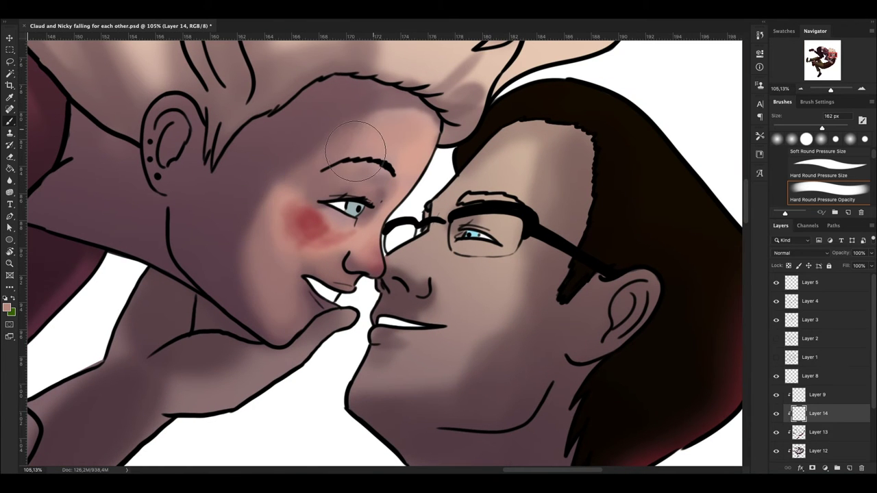
pyautogui.moveTo(295, 225); pyautogui.dragTo(343, 260)
pyautogui.moveTo(172, 103); pyautogui.dragTo(181, 165)
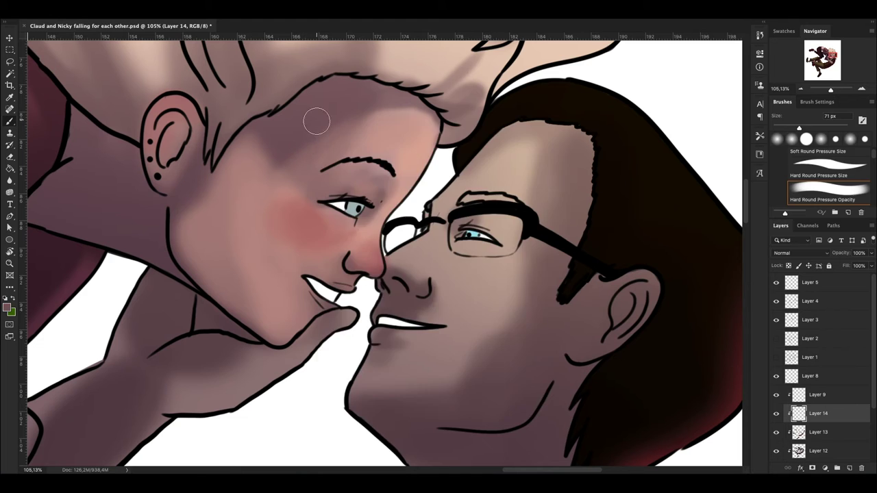
# - Lighten the forehead shadow and jaw with a sampled light skin colour
pyautogui.keyDown('alt'); pyautogui.click(210, 267); pyautogui.keyUp('alt')
pyautogui.moveTo(402, 154); pyautogui.dragTo(279, 332)
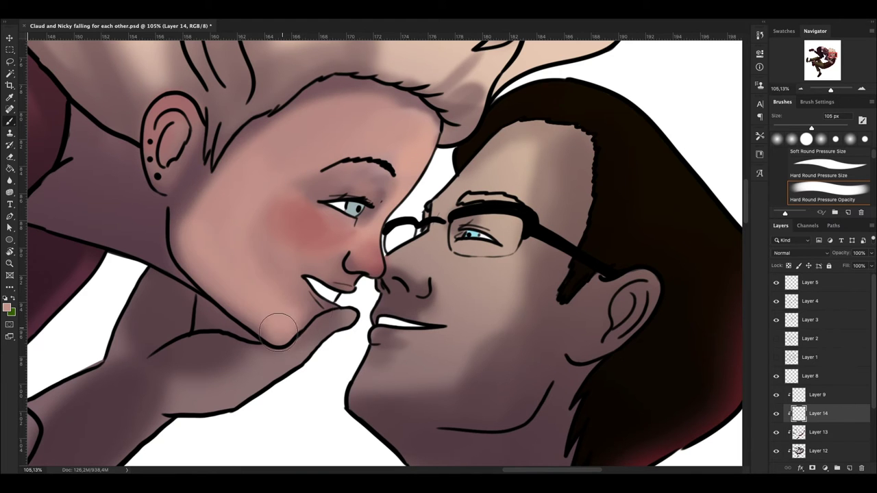
pyautogui.moveTo(103, 247)
pyautogui.mouseDown()
pyautogui.moveTo(281, 268)
pyautogui.moveTo(518, 343)
pyautogui.mouseUp()
pyautogui.press('e')
pyautogui.moveTo(540, 204); pyautogui.dragTo(341, 200)
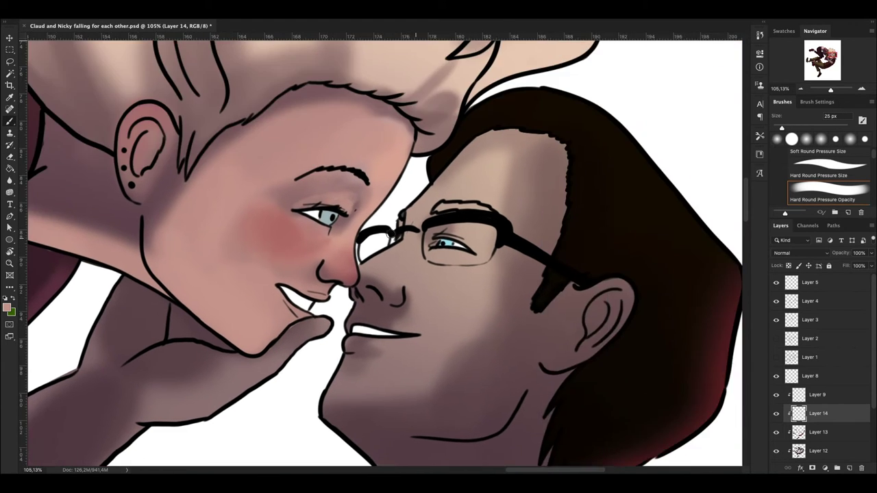
pyautogui.press('Escape')
# - Move Layer 14 above Layers 8 and 9, make it active, and enlarge the brush
pyautogui.moveTo(828, 416); pyautogui.dragTo(829, 370)
pyautogui.click(845, 378)
pyautogui.click(839, 357)
pyautogui.press('e')
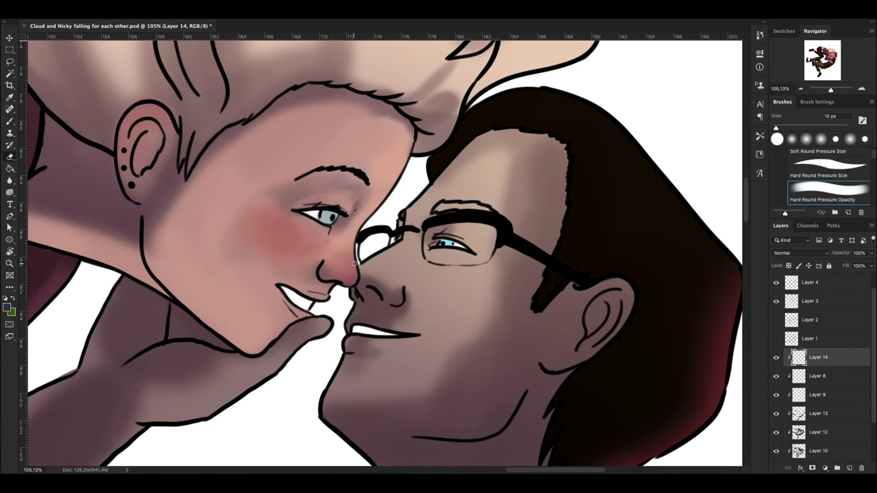
pyautogui.press('b')
pyautogui.rightClick(330, 134)
pyautogui.press('Return')
# - Set the foreground to a red lip tone, then to a new skin paint colour
pyautogui.click(7, 307)
pyautogui.click(465, 360)
pyautogui.click(515, 446)
pyautogui.press('Return')
pyautogui.click(7, 307)
pyautogui.click(444, 244)
pyautogui.press('Return')
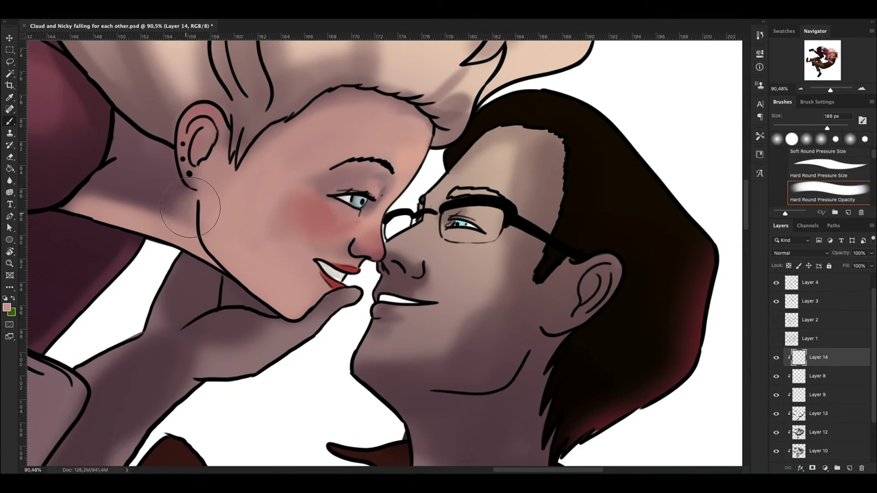
# - Paint over the neck shadow in skin tone and erase the spill left of the neck
pyautogui.moveTo(190, 206); pyautogui.dragTo(69, 223)
pyautogui.press('e')
pyautogui.moveTo(87, 160); pyautogui.dragTo(136, 244)
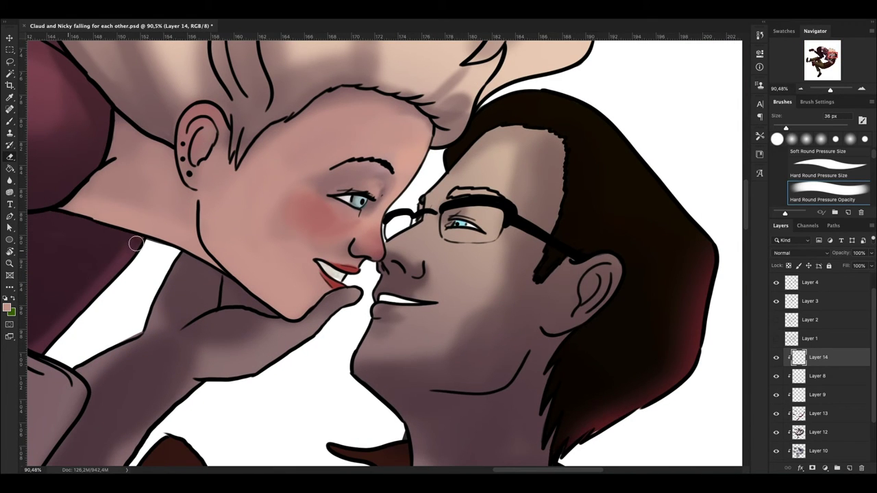
pyautogui.hotkey('ctrl', '0')
pyautogui.scroll(5, 383, 247)
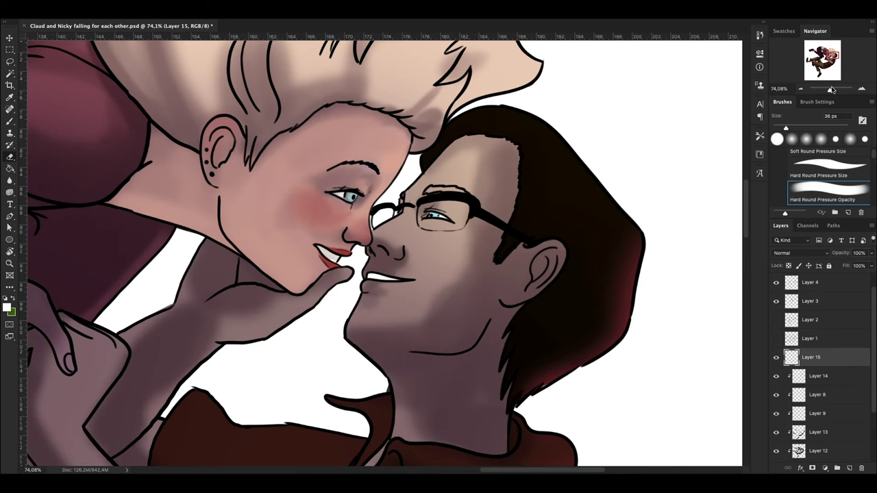
pyautogui.moveTo(830, 89); pyautogui.dragTo(832, 90)
pyautogui.press('b')
# - Move Layer 15 to the top of the layer stack and select base colour Layer 7
pyautogui.moveTo(810, 357); pyautogui.dragTo(822, 278)
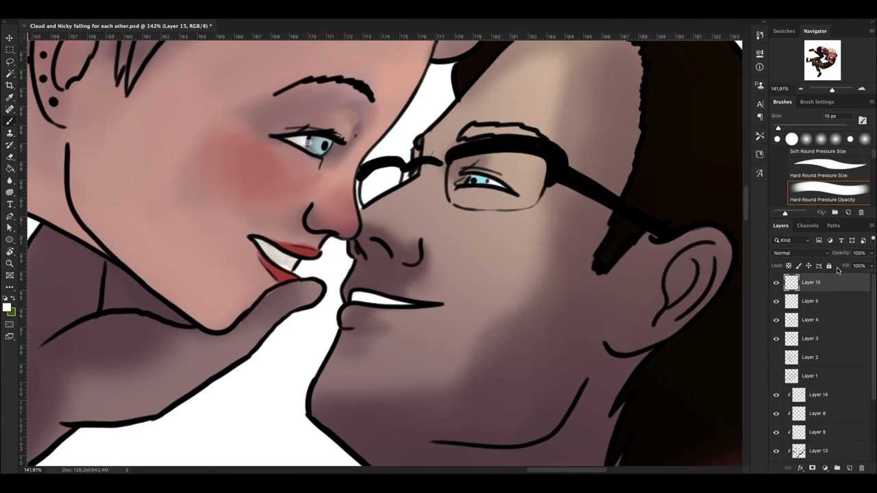
pyautogui.hotkey('ctrl', '0')
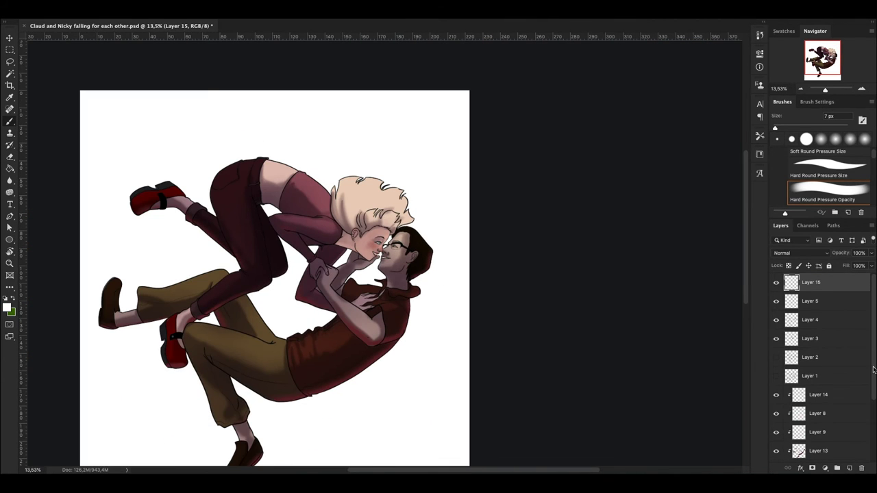
pyautogui.scroll(-5, 822, 370)
pyautogui.click(818, 416)
# - Duplicate Layer 7, clip the shading layers to it, and brighten the colours with Hue/Saturation
pyautogui.press('Return')
pyautogui.rightClick(841, 411)
pyautogui.click(761, 281)
pyautogui.rightClick(840, 401)
pyautogui.click(761, 281)
pyautogui.hotkey('ctrl', 'u')
pyautogui.press('Return')
# - Select Layer 9 and set the brush size to 284 px
pyautogui.click(816, 322)
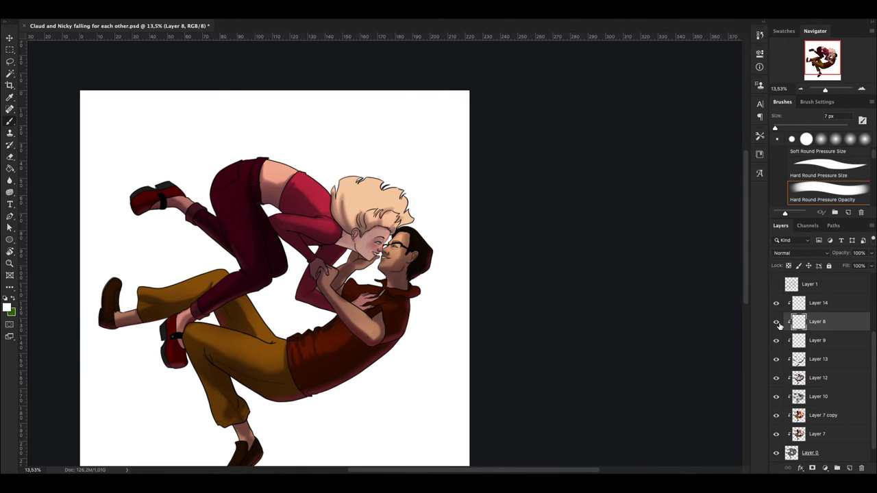
pyautogui.click(817, 341)
pyautogui.scroll(3, 370, 260)
pyautogui.scroll(-4, 370, 261)
pyautogui.rightClick(565, 138)
pyautogui.write('284')
pyautogui.press('Return')
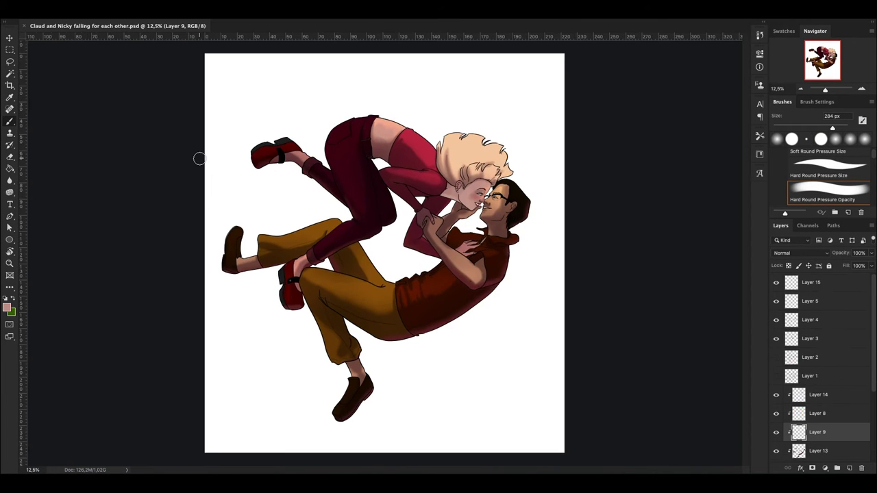
# - Zoom in on the legs, shrink the brush to 60 px, and pan around before fitting the canvas
pyautogui.scroll(-1, 778, 417)
pyautogui.moveTo(826, 91); pyautogui.dragTo(828, 90)
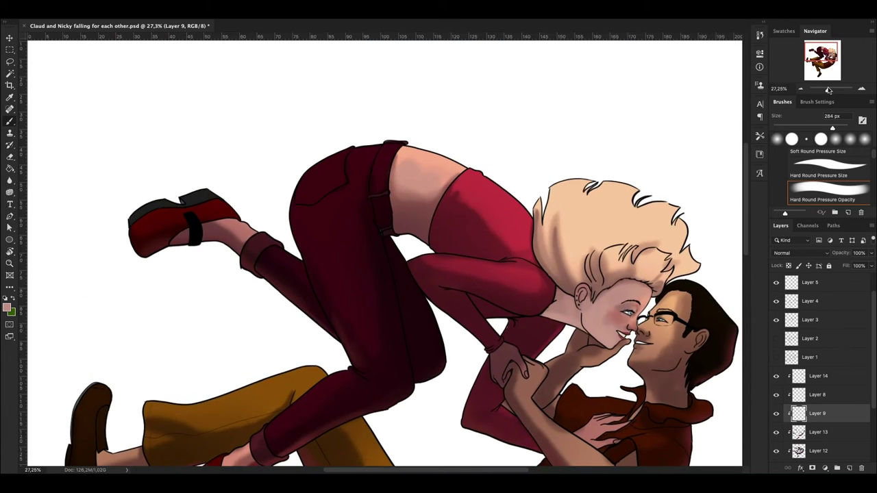
pyautogui.rightClick(281, 136)
pyautogui.write('60')
pyautogui.press('Return')
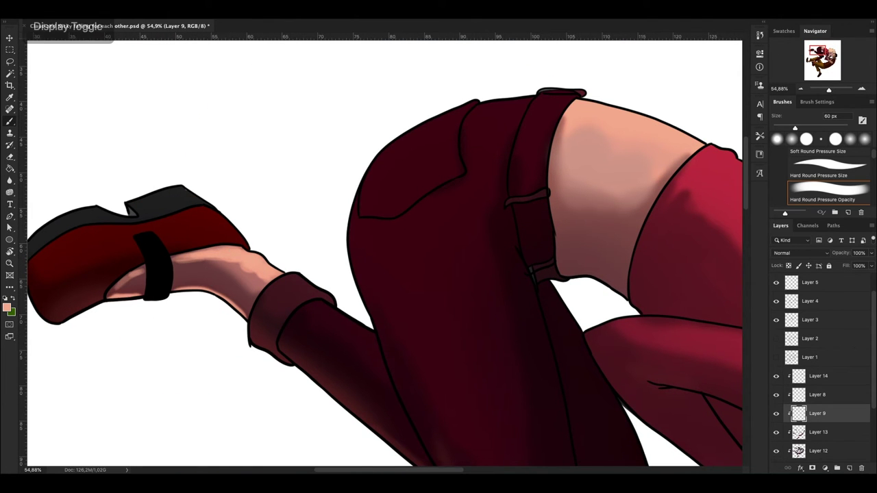
pyautogui.hscroll(8, 567, 112)
pyautogui.hscroll(2, 589, 226)
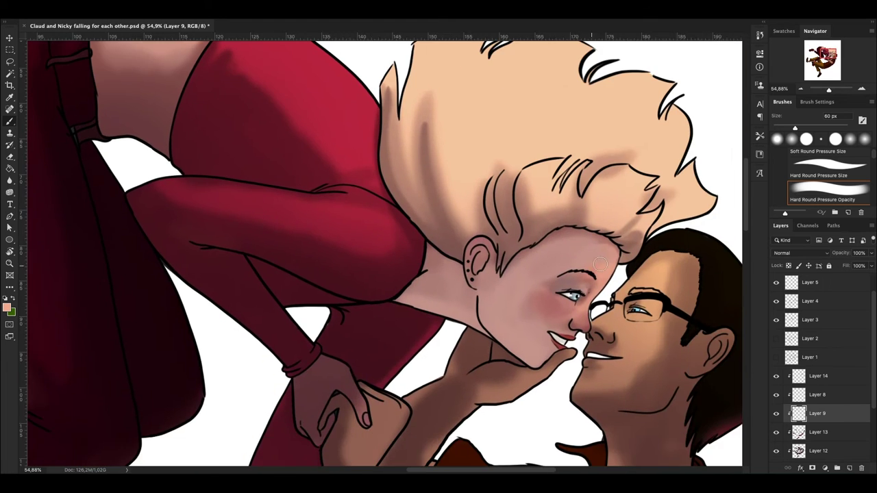
pyautogui.hscroll(1, 498, 303)
pyautogui.scroll(-1, 498, 303)
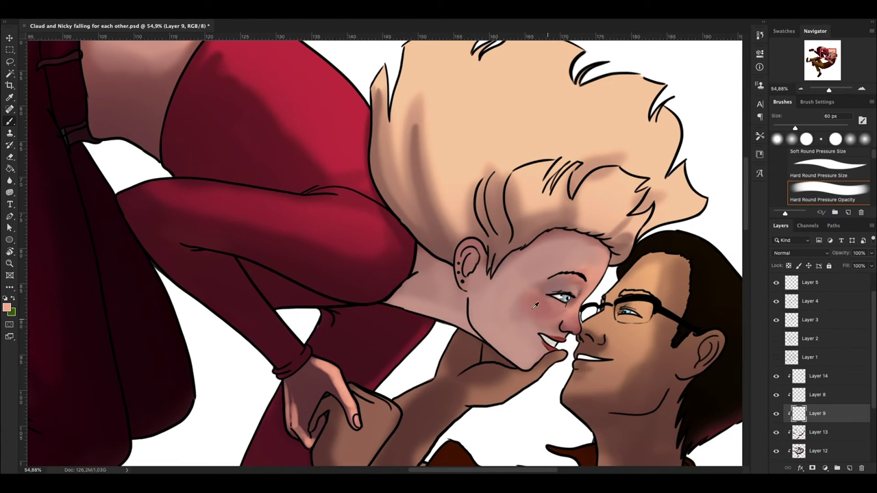
pyautogui.hscroll(-3, 542, 330)
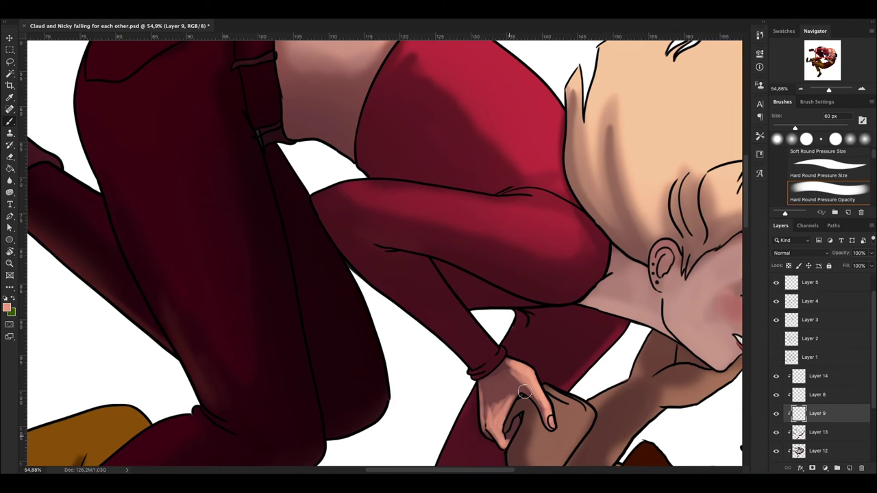
pyautogui.hscroll(2, 524, 391)
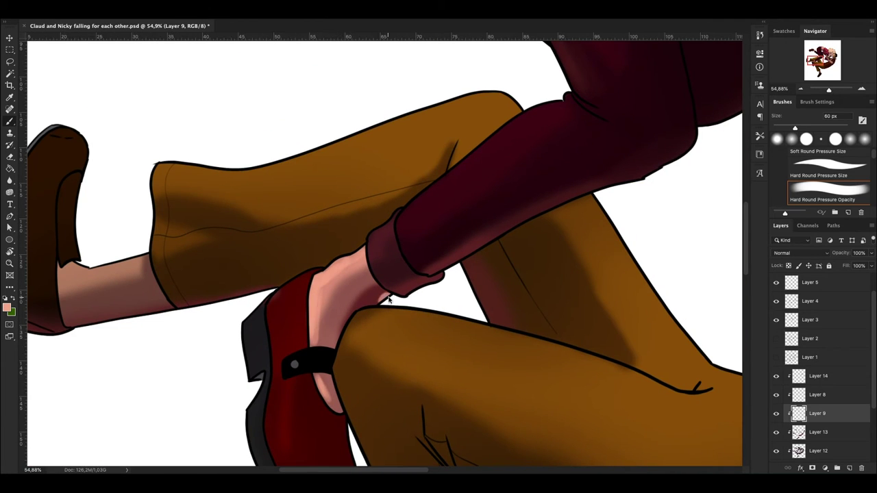
pyautogui.scroll(2, 388, 299)
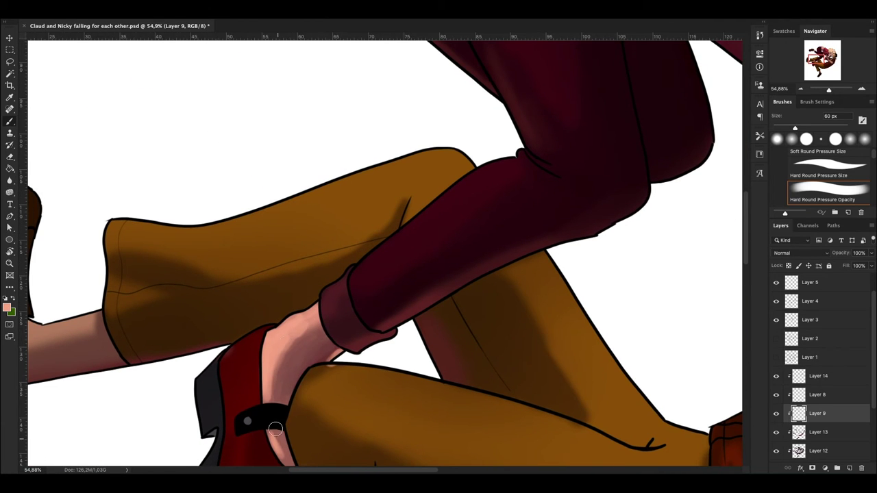
pyautogui.hotkey('ctrl', '0')
# - Clip Layer 16 to the layer below and set the brush to 134 px
pyautogui.rightClick(815, 394)
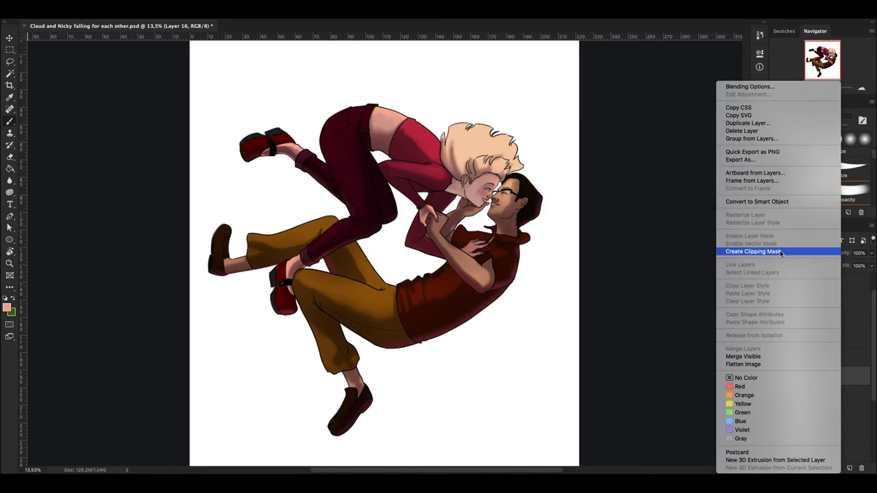
pyautogui.click(781, 251)
pyautogui.scroll(5, 510, 232)
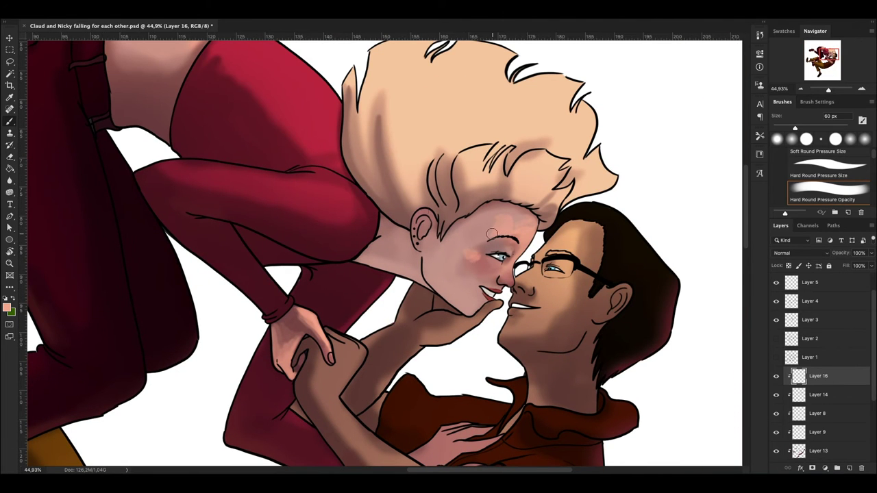
pyautogui.scroll(2, 500, 238)
pyautogui.rightClick(500, 290)
pyautogui.press('Return')
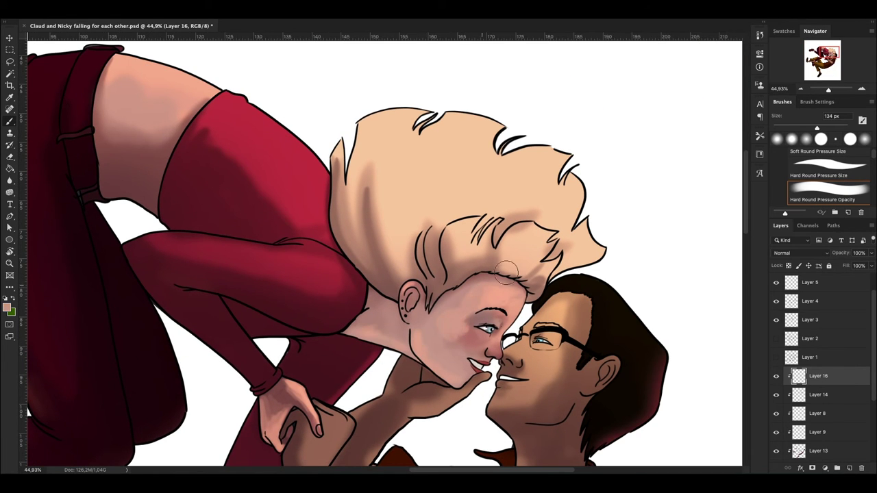
pyautogui.scroll(-3, 548, 305)
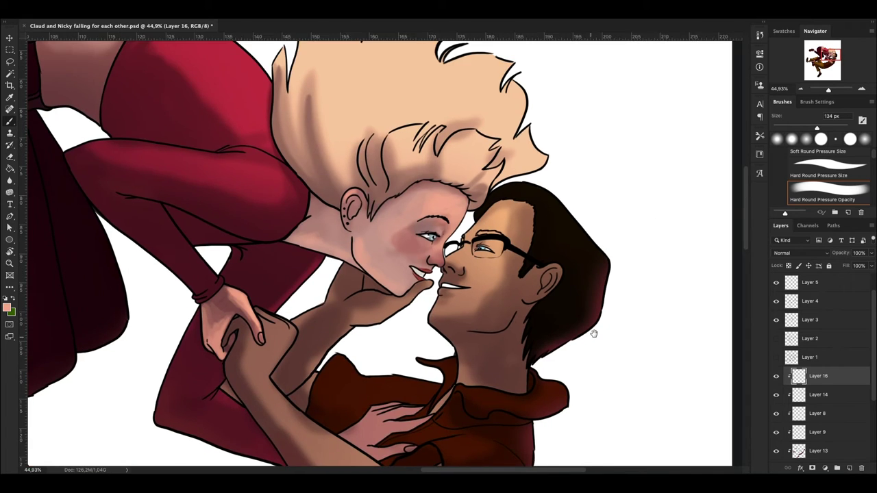
pyautogui.scroll(3, 596, 329)
# - On a new clipped layer, paint a light pinkish highlight along the red sleeve with a 31 px brush
pyautogui.keyDown('ctrl'); pyautogui.click(850, 468); pyautogui.keyUp('ctrl')
pyautogui.click(7, 307)
pyautogui.click(596, 325)
pyautogui.rightClick(442, 240)
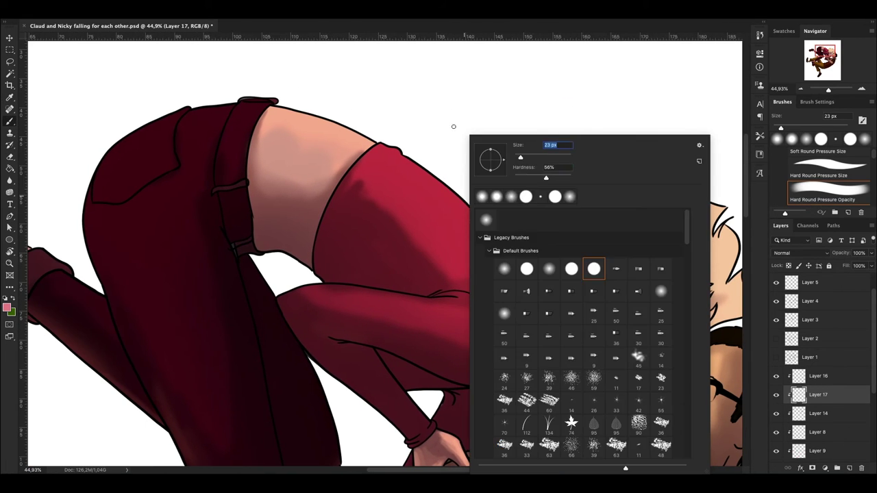
pyautogui.write('75')
pyautogui.press('Return')
pyautogui.rightClick(442, 240)
pyautogui.write('31')
pyautogui.press('Return')
pyautogui.moveTo(284, 293); pyautogui.dragTo(479, 306)
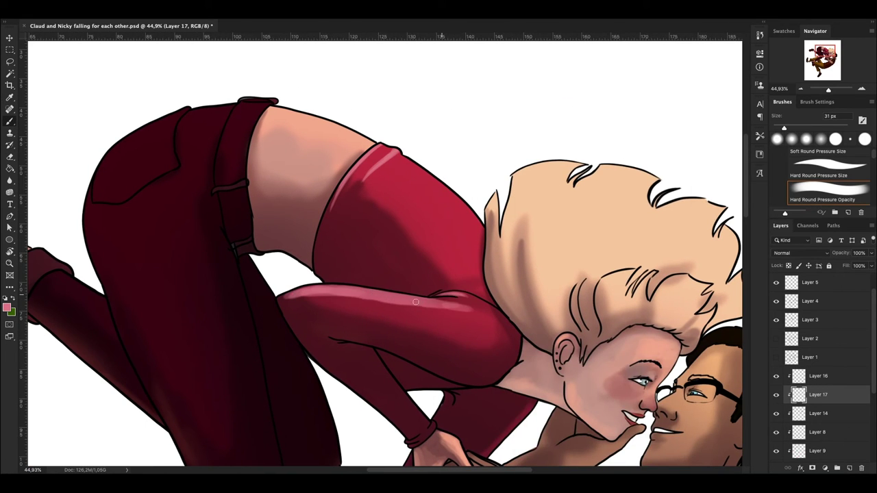
# - Brighten the upper edge of the red sleeve with a 100 px brush
pyautogui.rightClick(455, 104)
pyautogui.write('100')
pyautogui.press('Return')
pyautogui.moveTo(281, 297); pyautogui.dragTo(450, 310)
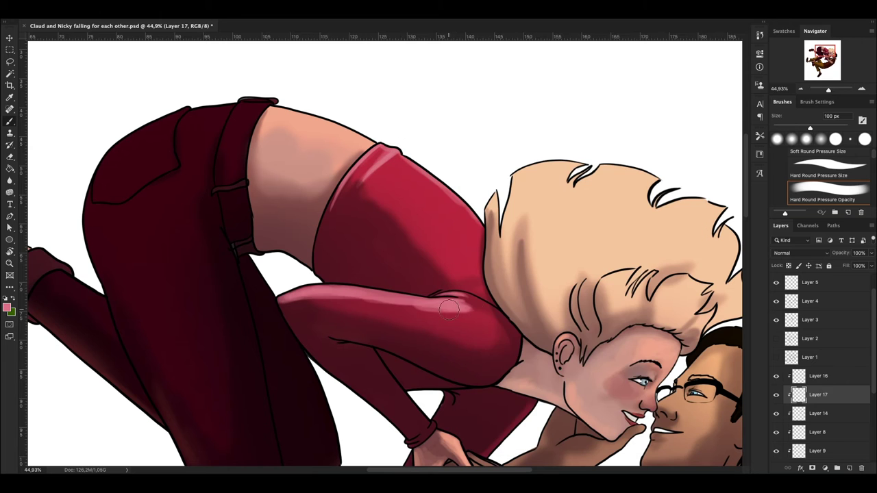
# - Bring the arm and hands into view and shrink the brush from 67 px to 19 px
pyautogui.moveTo(709, 184); pyautogui.dragTo(726, 37)
pyautogui.rightClick(452, 130)
pyautogui.write('67')
pyautogui.press('Return')
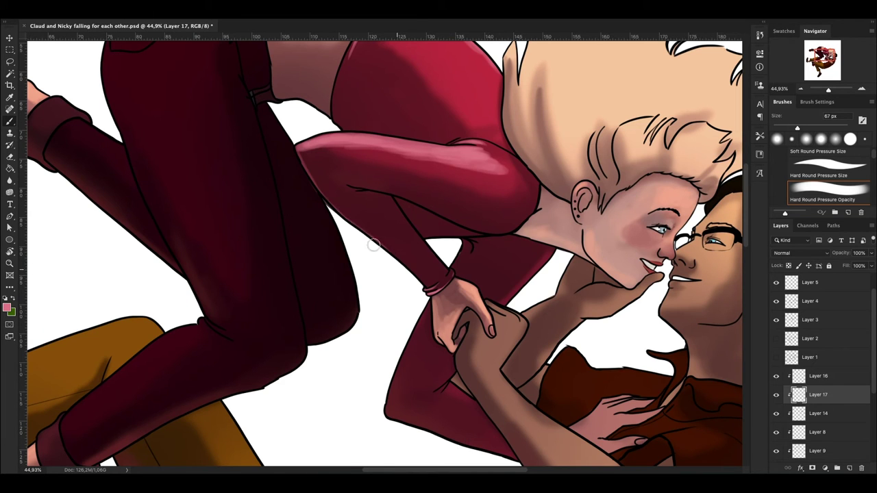
pyautogui.rightClick(500, 133)
pyautogui.write('19')
pyautogui.press('Return')
# - On Layer 16, brighten the skin between the ear and neck
pyautogui.scroll(-5, 500, 234)
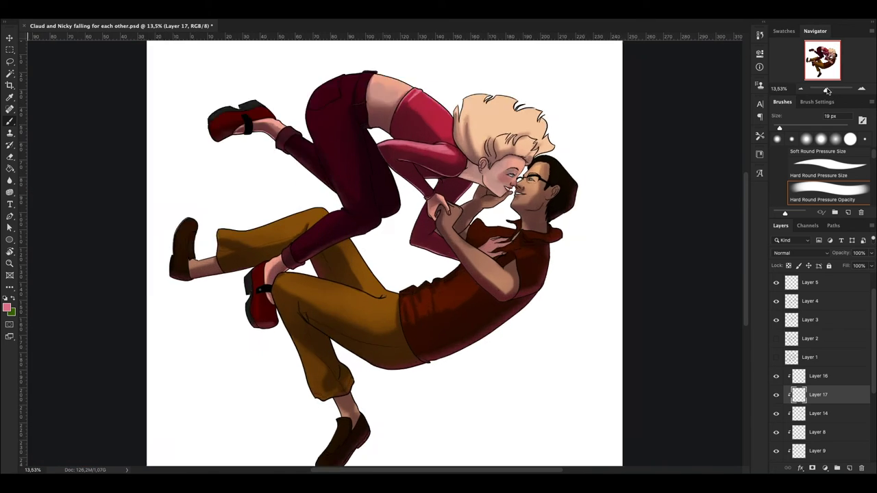
pyautogui.scroll(6, 353, 170)
pyautogui.rightClick(352, 170)
pyautogui.press('Return')
pyautogui.hotkey('alt', ']')
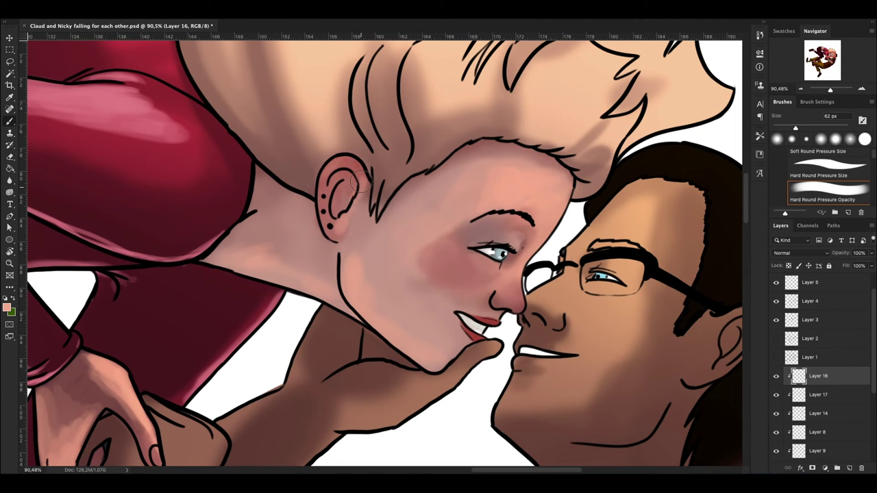
pyautogui.moveTo(360, 182); pyautogui.dragTo(366, 243)
pyautogui.scroll(-5, 492, 223)
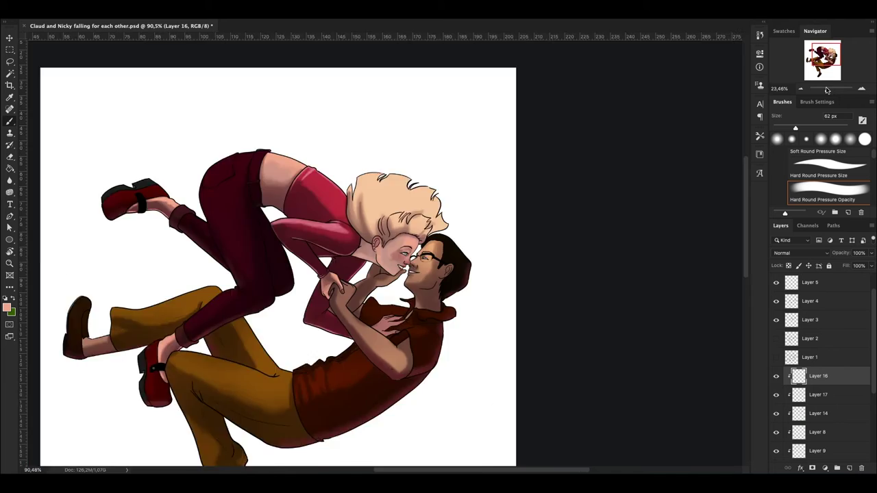
pyautogui.scroll(6, 428, 260)
# - Dab a white highlight on the cheek
pyautogui.click(6, 306)
pyautogui.press('Return')
pyautogui.click(7, 307)
pyautogui.press('Return')
pyautogui.click(339, 209)
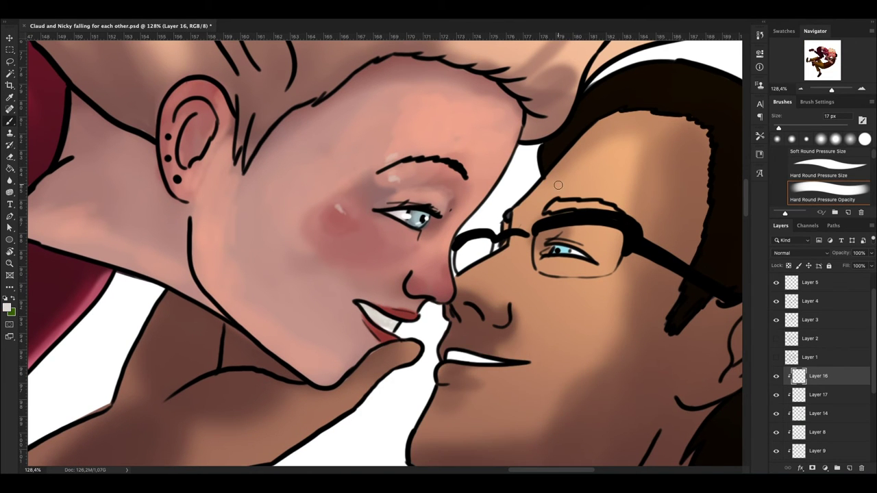
# - Select Layer 17 with a dark maroon colour and a 182 px brush, viewing the whole picture
pyautogui.moveTo(831, 89); pyautogui.dragTo(825, 89)
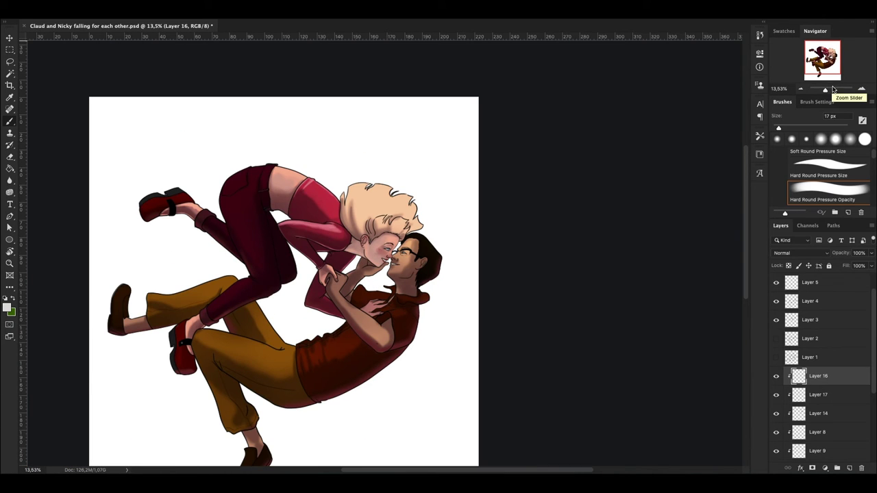
pyautogui.click(819, 395)
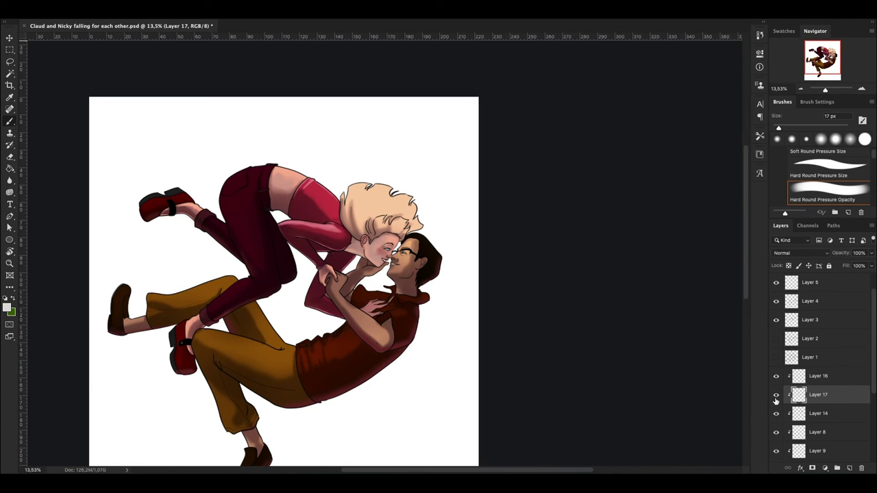
pyautogui.click(7, 307)
pyautogui.press('Return')
pyautogui.scroll(8, 343, 227)
pyautogui.scroll(2, 260, 225)
pyautogui.scroll(-1, 259, 225)
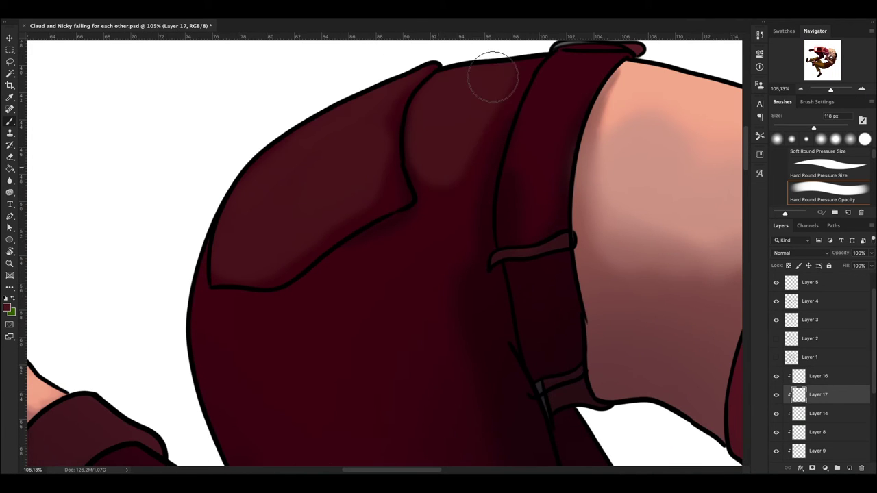
pyautogui.scroll(-2, 489, 78)
pyautogui.scroll(-3, 435, 166)
pyautogui.scroll(-1, 341, 230)
pyautogui.press(']')
pyautogui.press(']')
pyautogui.press(']')
pyautogui.moveTo(819, 89)
pyautogui.mouseDown()
pyautogui.moveTo(809, 90)
pyautogui.moveTo(825, 90)
pyautogui.mouseUp()
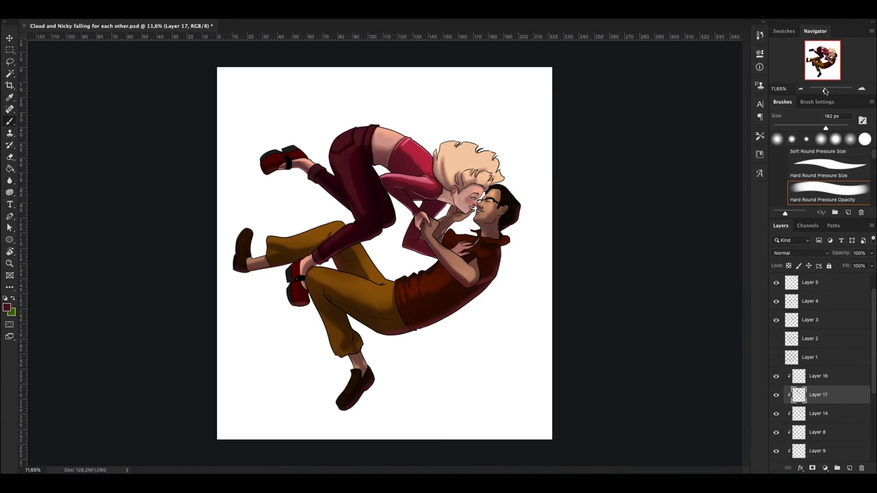
# - Paint soft light-blue strokes across the upper and lower sky
pyautogui.press('Return')
pyautogui.rightClick(473, 137)
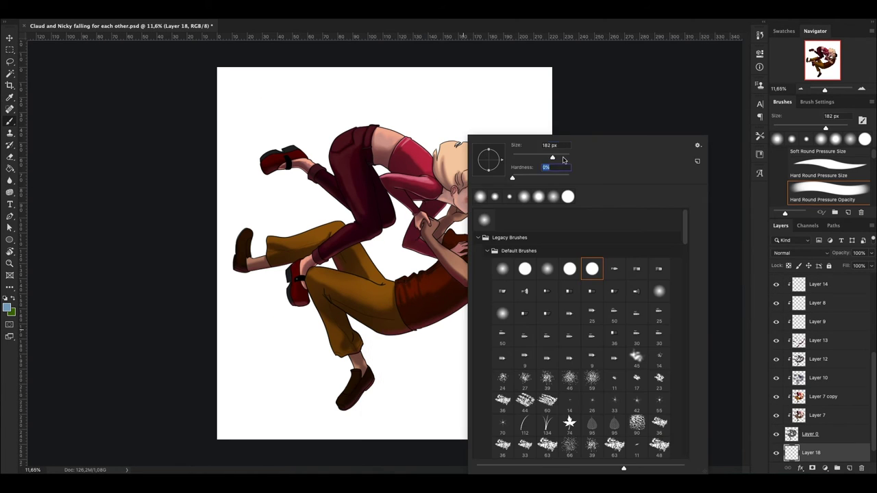
pyautogui.moveTo(219, 117); pyautogui.dragTo(548, 110)
pyautogui.moveTo(220, 83); pyautogui.dragTo(384, 82)
pyautogui.moveTo(219, 178); pyautogui.dragTo(548, 137)
pyautogui.moveTo(405, 375); pyautogui.dragTo(219, 322)
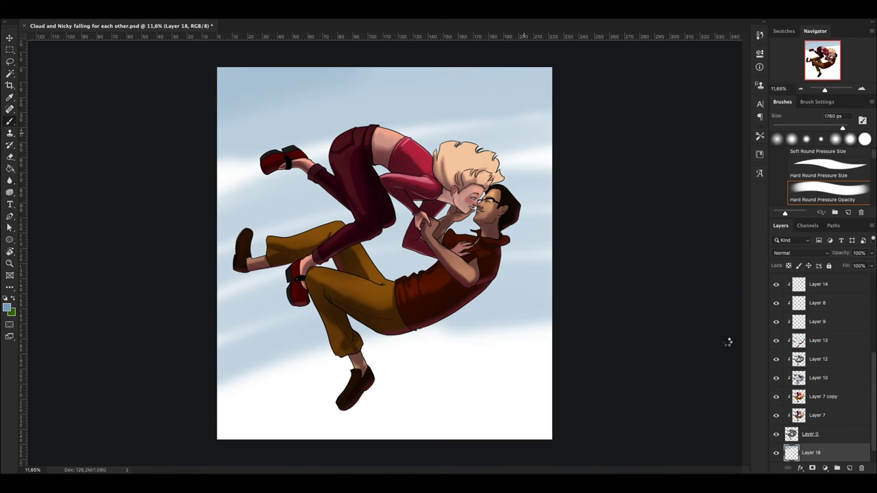
pyautogui.moveTo(219, 412); pyautogui.dragTo(548, 384)
# - Try large orange strokes at the bottom and top of the sky, then undo them
pyautogui.click(6, 308)
pyautogui.moveTo(522, 445); pyautogui.dragTo(522, 439)
pyautogui.press('Return')
pyautogui.rightClick(479, 133)
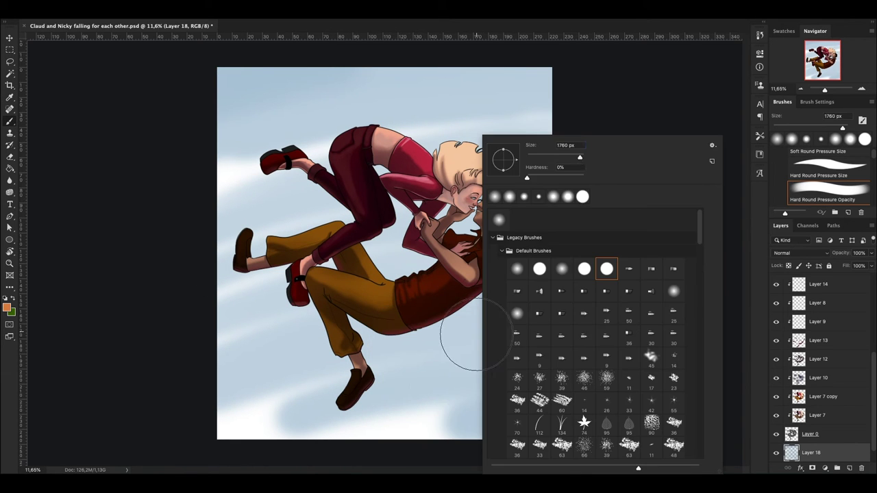
pyautogui.press('Return')
pyautogui.moveTo(282, 401); pyautogui.dragTo(729, 386)
pyautogui.moveTo(233, 418); pyautogui.dragTo(731, 388)
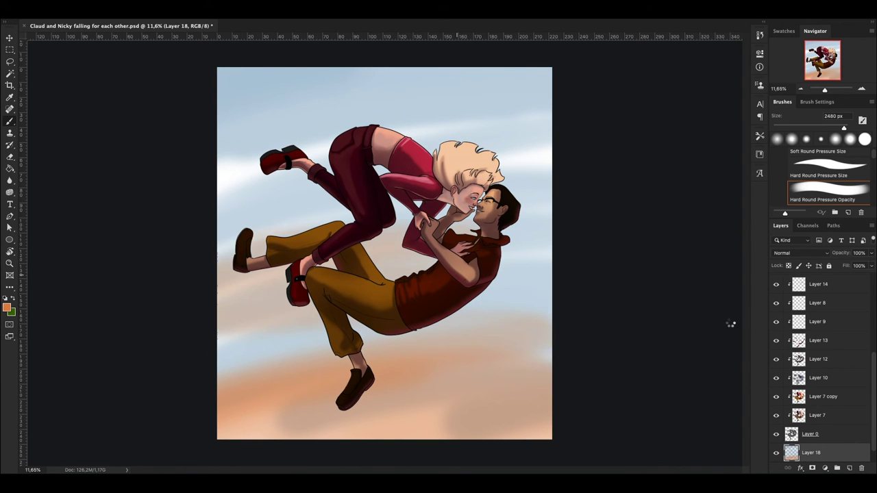
pyautogui.hotkey('ctrl', 'z')
pyautogui.hotkey('ctrl', 'z')
pyautogui.moveTo(219, 96); pyautogui.dragTo(688, 91)
pyautogui.hotkey('ctrl', 'z')
# - Paint deep red-pink strokes across the top of the sky
pyautogui.click(7, 307)
pyautogui.click(479, 322)
pyautogui.press('Return')
pyautogui.moveTo(219, 103); pyautogui.dragTo(655, 68)
pyautogui.moveTo(219, 137); pyautogui.dragTo(685, 124)
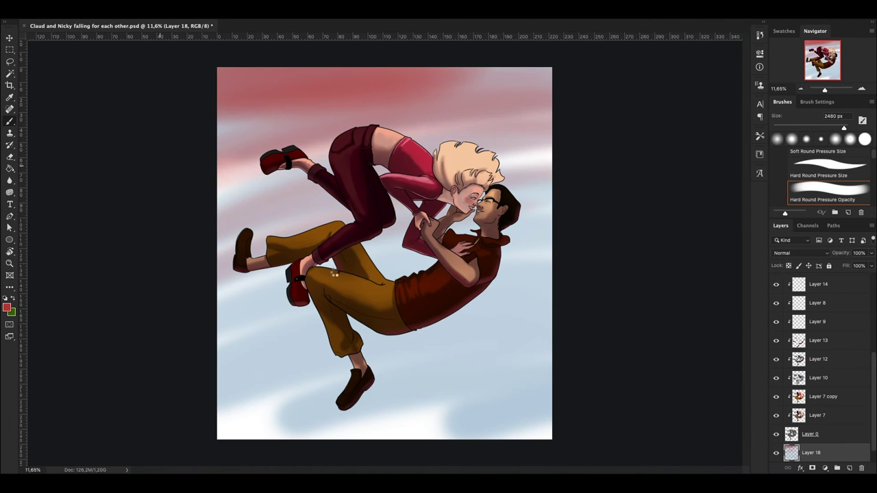
pyautogui.moveTo(220, 288); pyautogui.dragTo(740, 147)
# - Paint a warm yellow-orange glow across the middle, behind the figures
pyautogui.click(7, 308)
pyautogui.click(466, 358)
pyautogui.press('Return')
pyautogui.moveTo(480, 226); pyautogui.dragTo(604, 235)
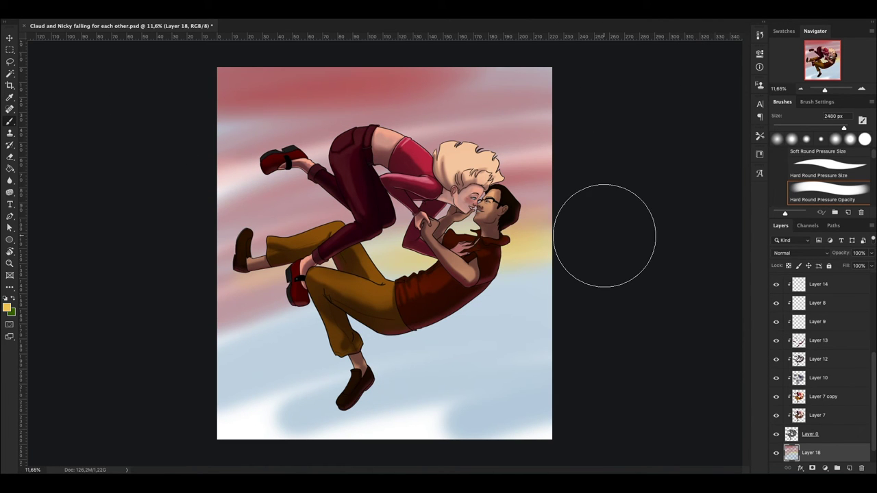
pyautogui.moveTo(226, 199); pyautogui.dragTo(607, 185)
pyautogui.moveTo(274, 226); pyautogui.dragTo(699, 232)
# - On a new empty layer, tint the lower third of the sky light blue
pyautogui.click(6, 307)
pyautogui.click(439, 343)
pyautogui.press('Return')
pyautogui.hotkey('ctrl', 'shift', 'alt', 'n')
pyautogui.moveTo(233, 411); pyautogui.dragTo(651, 432)
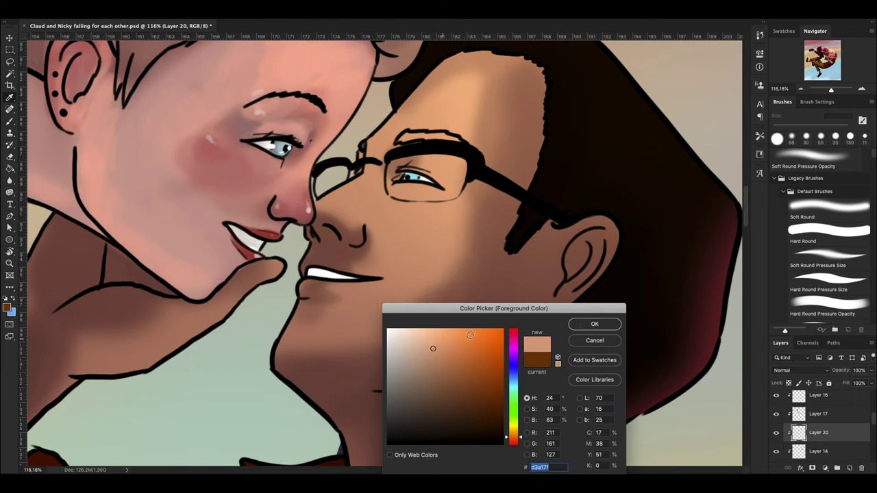
# - Try a tan nose-bridge highlight, undo it, and switch to a lighter tan colour
pyautogui.press('Return')
pyautogui.moveTo(323, 195); pyautogui.dragTo(374, 209)
pyautogui.hotkey('ctrl', 'z')
pyautogui.click(411, 343)
pyautogui.press('Return')
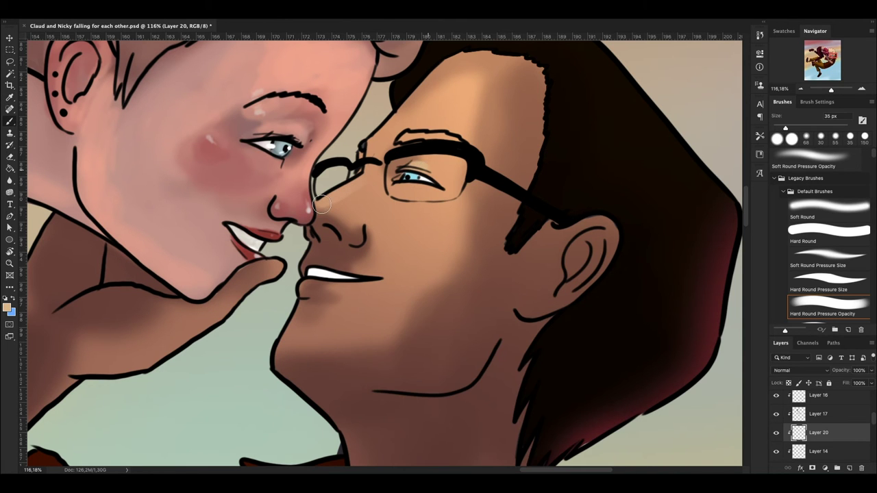
# - Lighten the chin and lower jaw with an 84 px light tan brush
pyautogui.rightClick(474, 130)
pyautogui.press('Return')
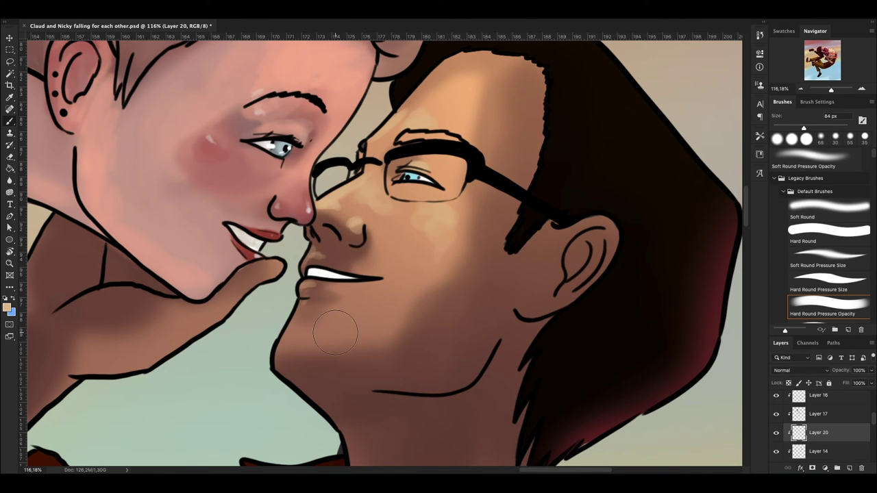
pyautogui.moveTo(335, 333); pyautogui.dragTo(291, 346)
pyautogui.scroll(-1, 438, 270)
pyautogui.press('Return')
pyautogui.press(']')
pyautogui.press(']')
pyautogui.press(']')
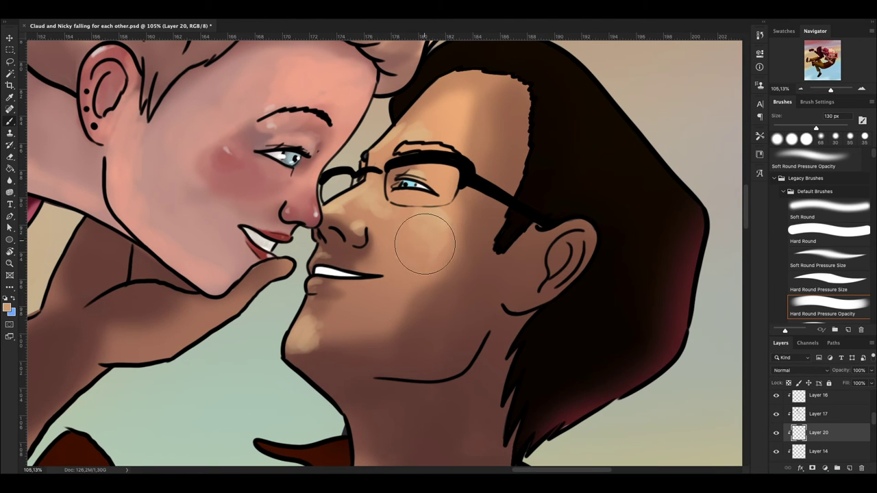
pyautogui.moveTo(428, 355); pyautogui.dragTo(459, 338)
# - Brighten the neck highlight using an 86 px brush at 50% hardness
pyautogui.rightClick(455, 236)
pyautogui.press('Return')
pyautogui.rightClick(426, 303)
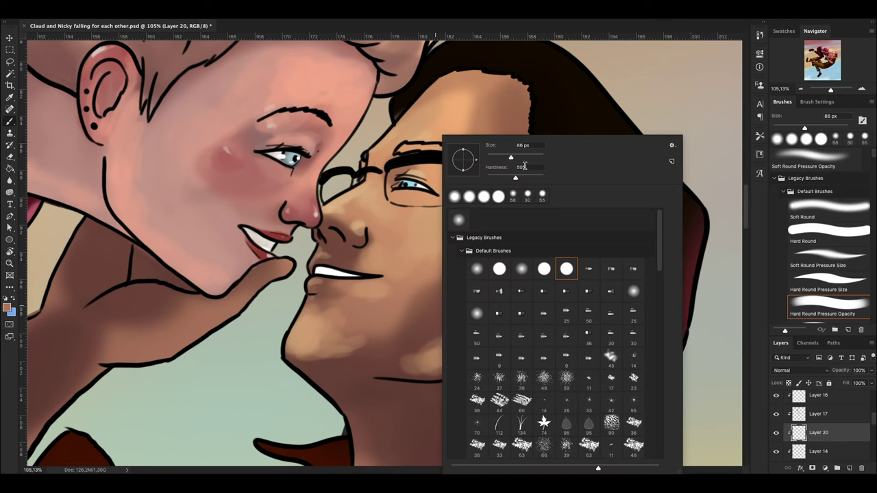
pyautogui.press('Return')
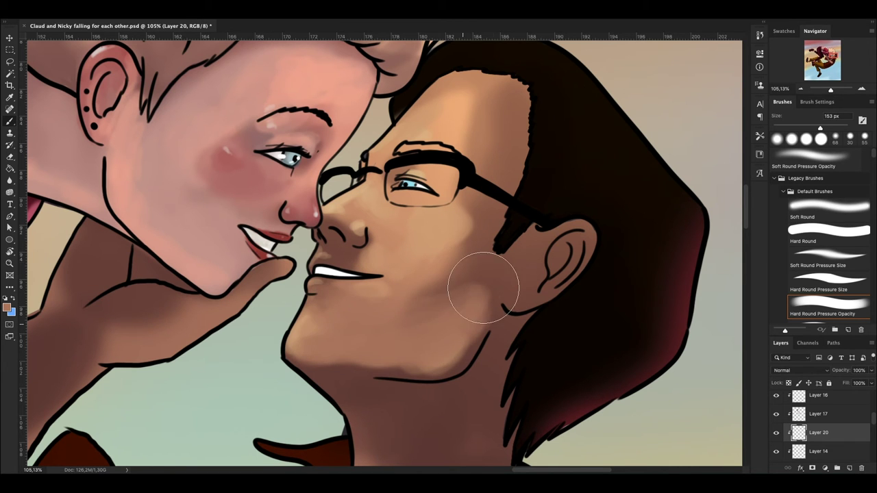
pyautogui.scroll(-3, 411, 309)
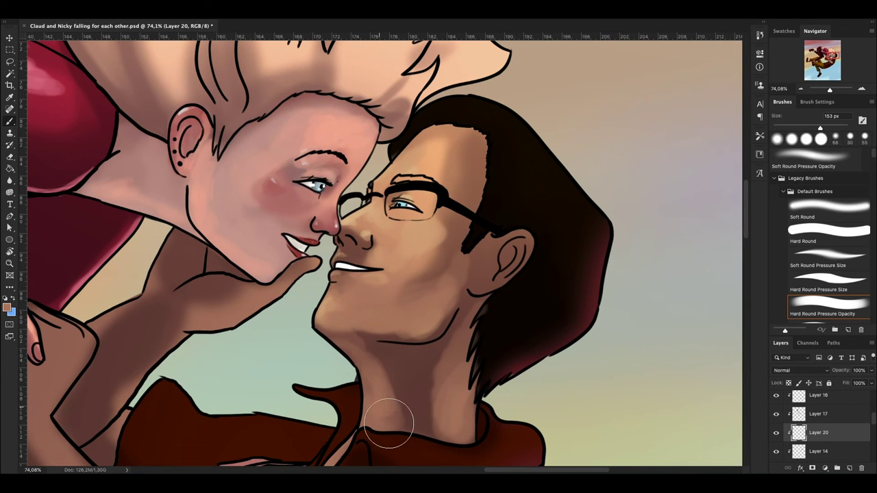
pyautogui.moveTo(388, 424); pyautogui.dragTo(401, 383)
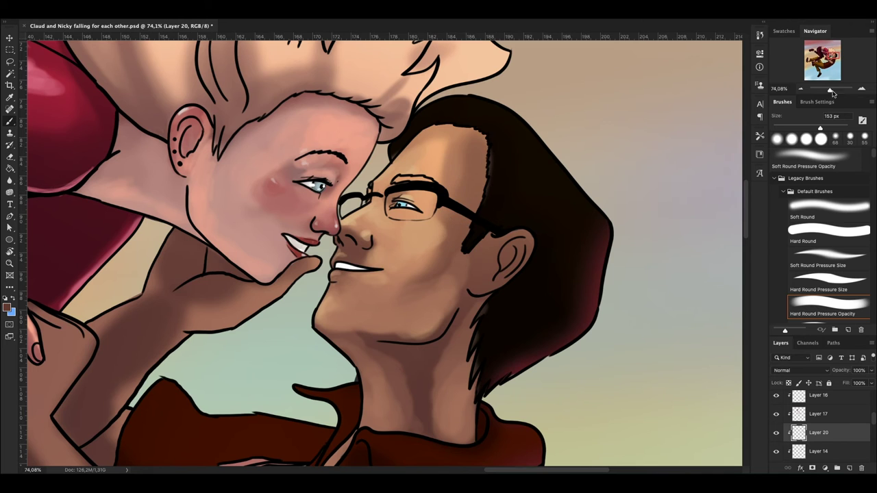
pyautogui.scroll(3, 336, 242)
pyautogui.press('[')
pyautogui.press('[')
pyautogui.press('[')
# - Sample the tan skin colour and lighten the skin between ear and cheek with a 97 px brush
pyautogui.rightClick(446, 137)
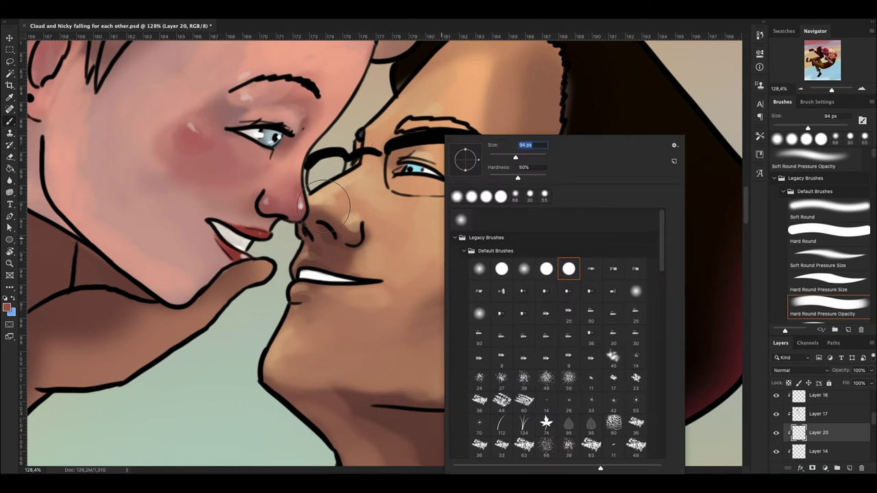
pyautogui.press('Return')
pyautogui.scroll(-2, 328, 233)
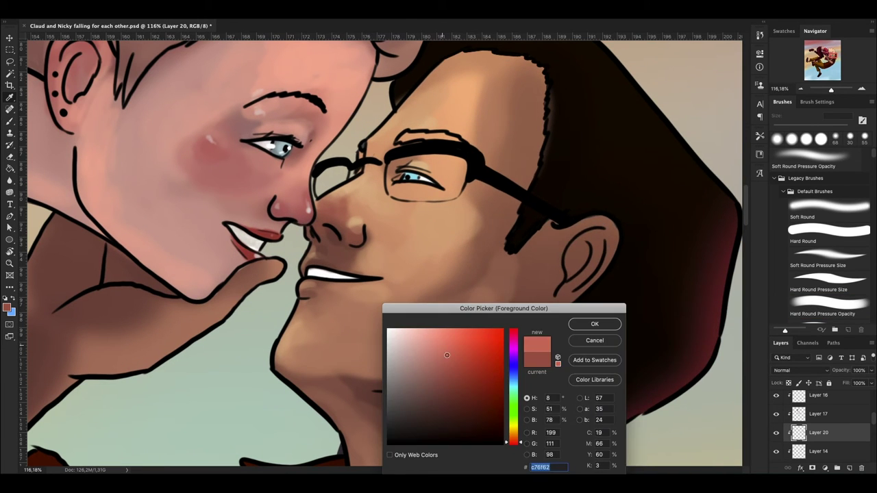
pyautogui.scroll(2, 421, 221)
pyautogui.click(426, 221)
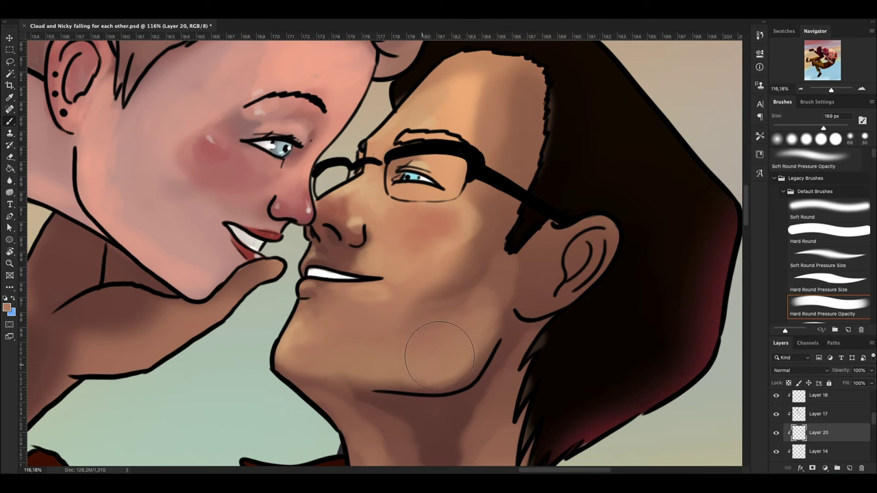
pyautogui.keyDown('alt'); pyautogui.click(473, 271); pyautogui.keyUp('alt')
pyautogui.rightClick(539, 256)
pyautogui.press('Return')
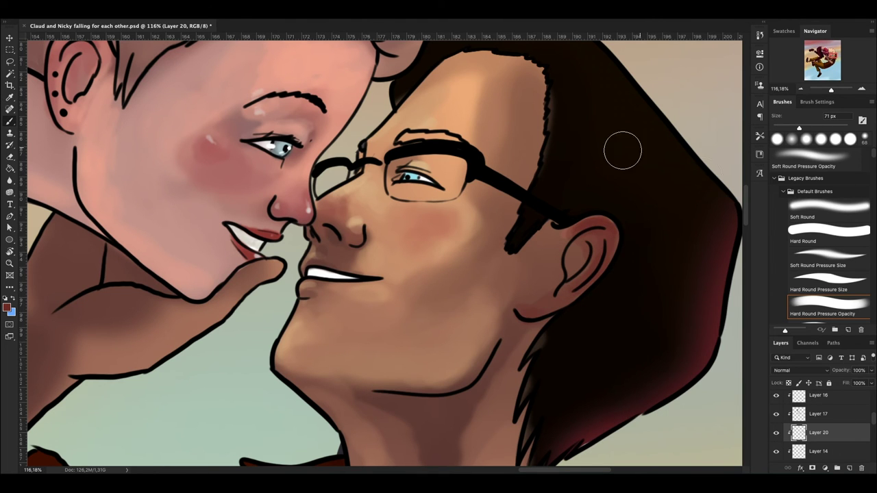
pyautogui.rightClick(622, 150)
pyautogui.press('Return')
pyautogui.keyDown('alt'); pyautogui.click(543, 241); pyautogui.keyUp('alt')
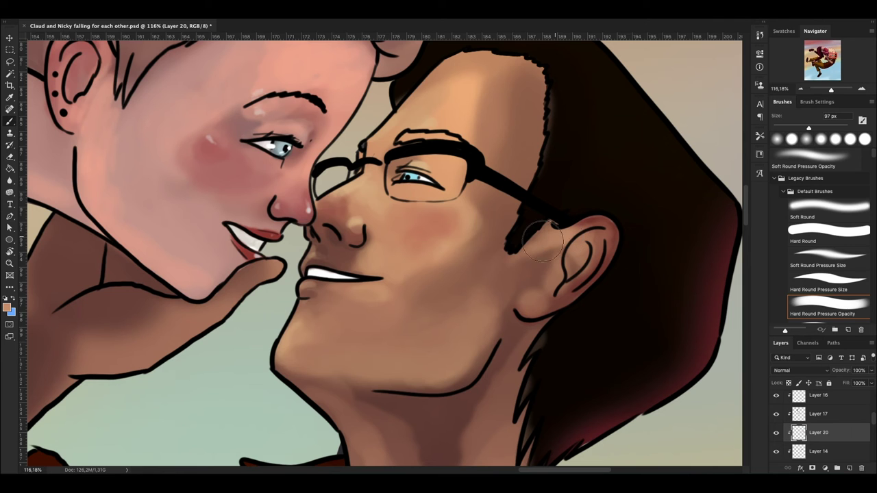
pyautogui.moveTo(542, 241); pyautogui.dragTo(469, 218)
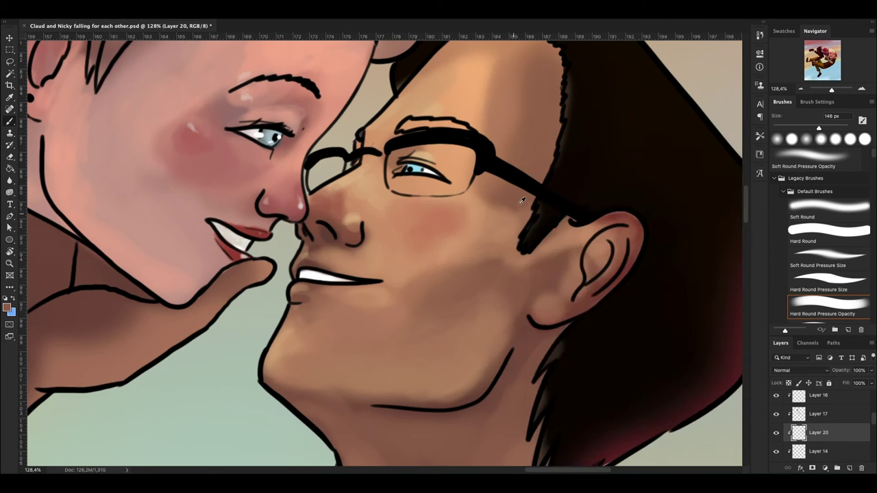
# - Resize the brush through 11 px and 20 px up to 130 px, then choose a light peach colour
pyautogui.rightClick(520, 200)
pyautogui.press('Return')
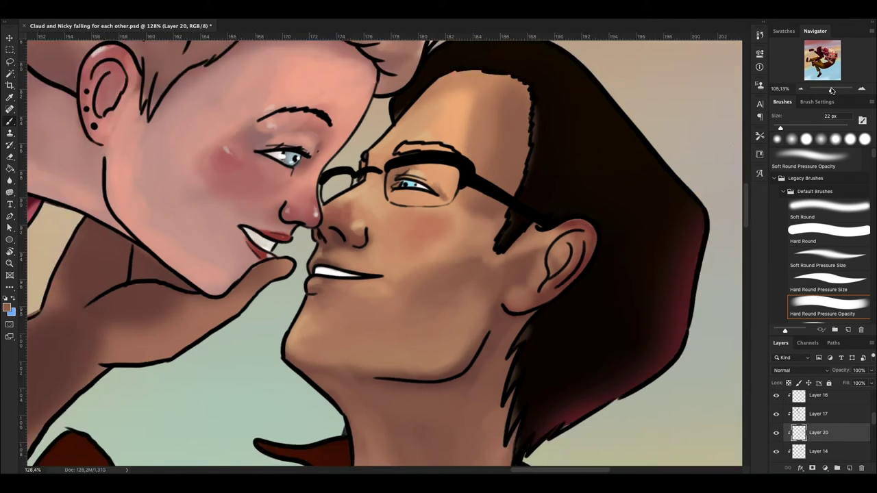
pyautogui.press('Return')
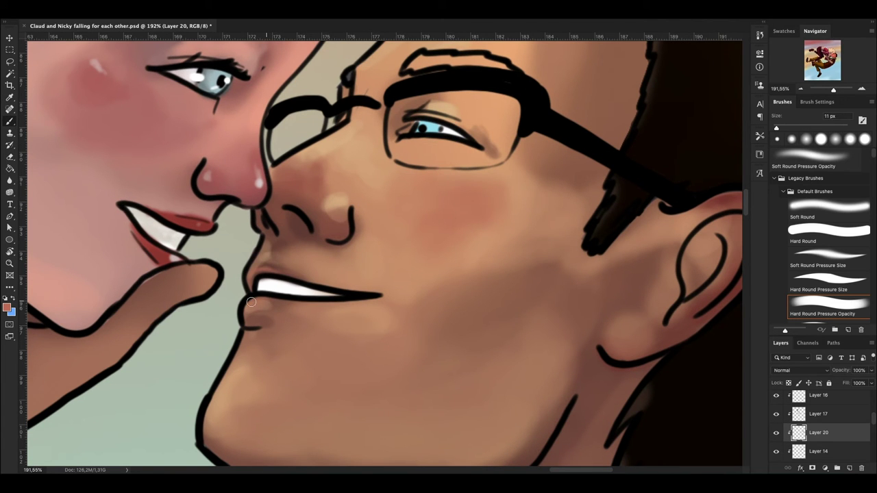
pyautogui.rightClick(262, 264)
pyautogui.press('Return')
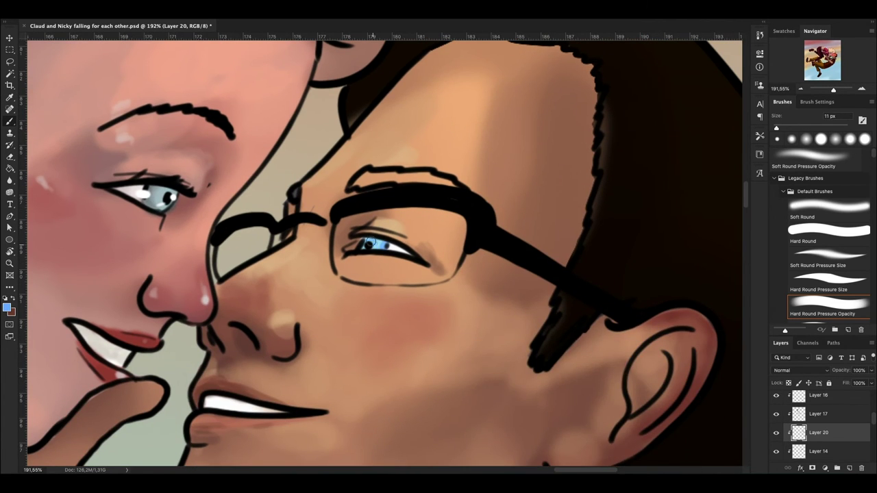
pyautogui.rightClick(388, 246)
pyautogui.press('Return')
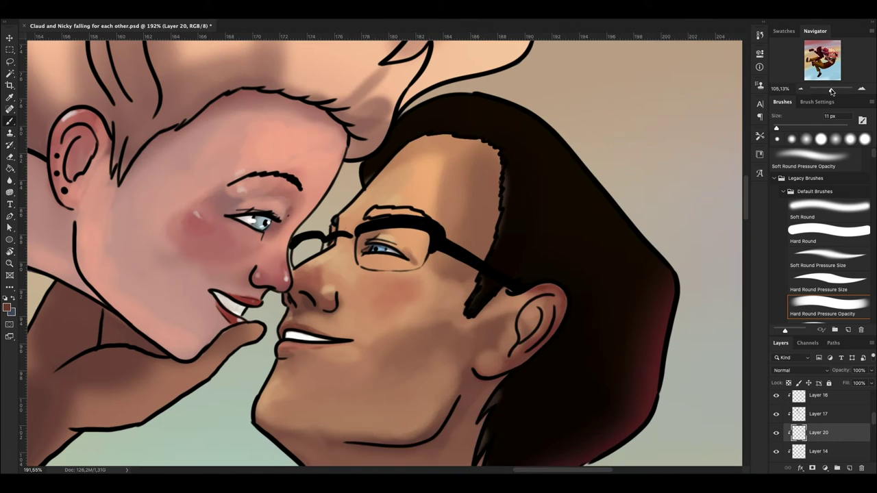
pyautogui.rightClick(373, 133)
pyautogui.press('Return')
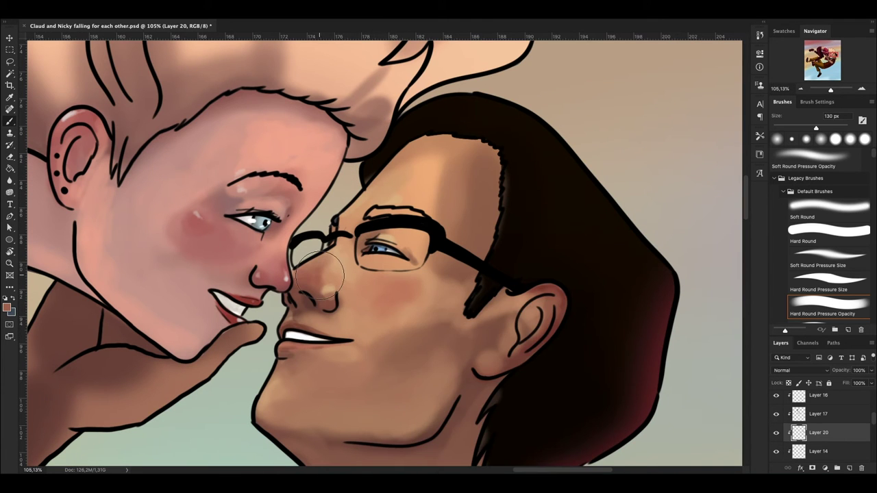
pyautogui.click(7, 307)
# - Confirm a light peach colour and add new empty layers for the lens highlights
pyautogui.press('Return')
pyautogui.rightClick(446, 137)
pyautogui.press('Return')
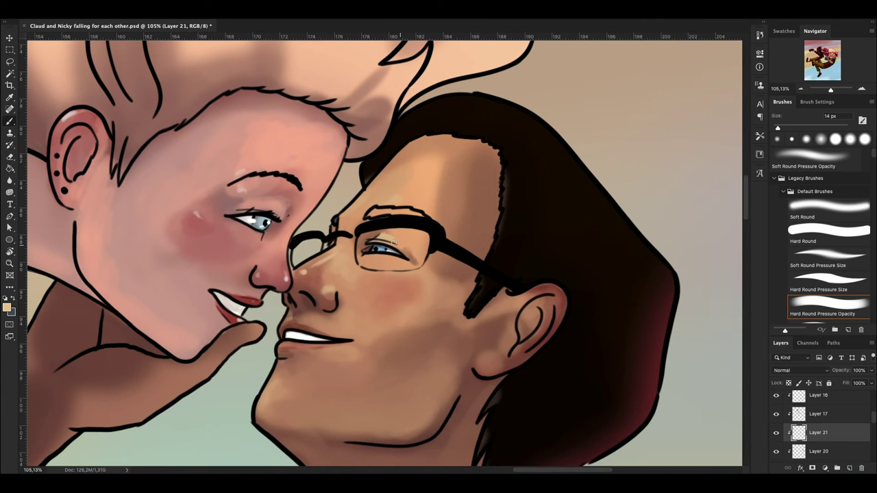
pyautogui.scroll(1, 404, 243)
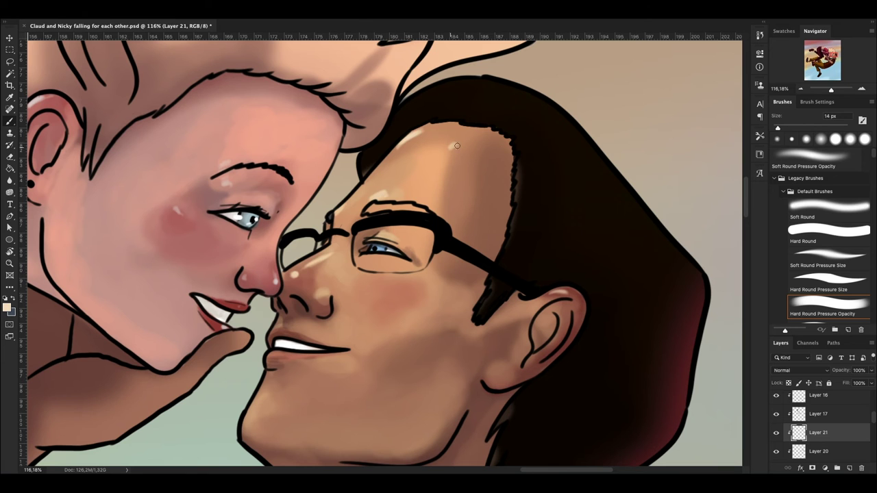
pyautogui.hotkey('ctrl', '-')
pyautogui.hotkey('ctrl', '-')
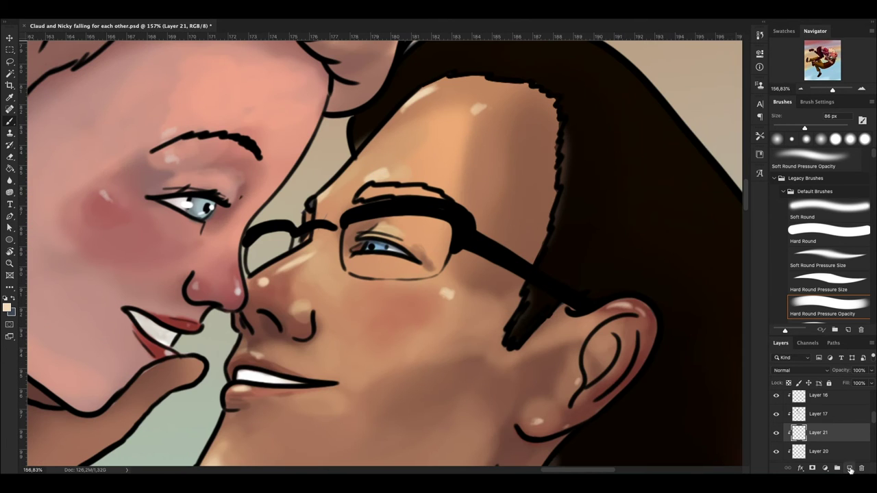
pyautogui.rightClick(690, 258)
pyautogui.press('Return')
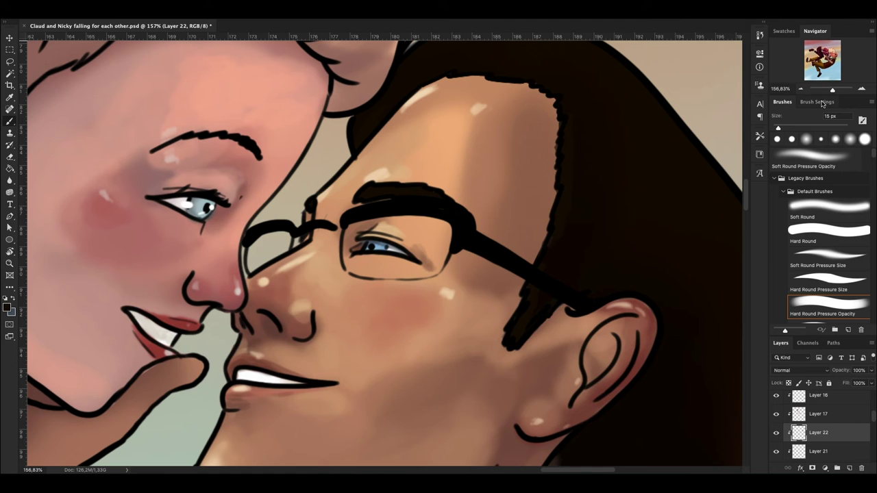
# - Fill the glasses lens pale, set that layer to Color Dodge, and add brighter lens strokes
pyautogui.moveTo(356, 223); pyautogui.dragTo(439, 257)
pyautogui.click(800, 370)
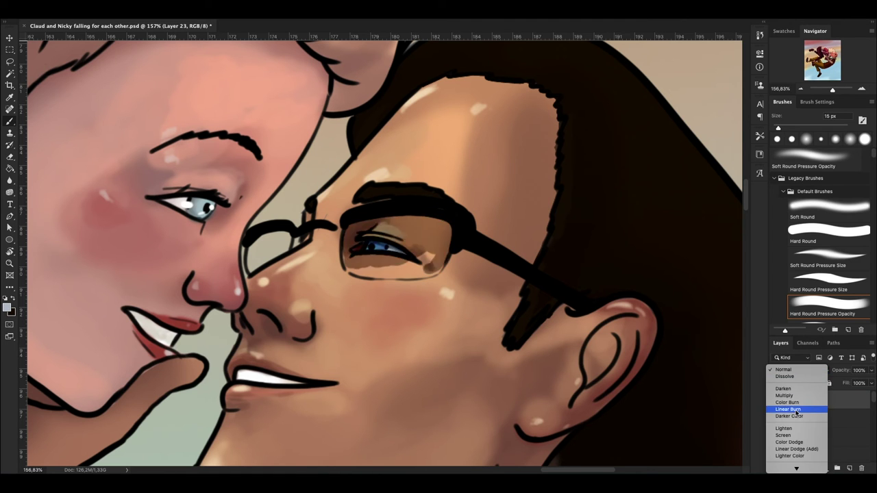
pyautogui.click(789, 442)
pyautogui.moveTo(349, 264); pyautogui.dragTo(438, 267)
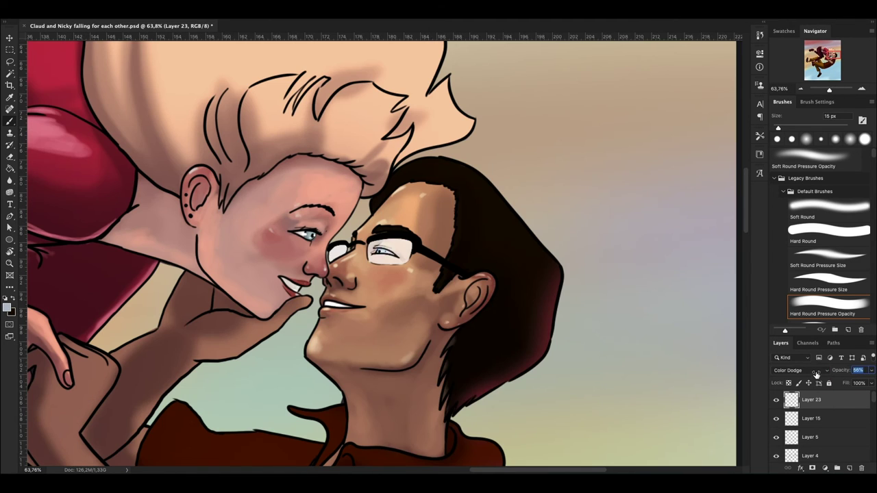
pyautogui.press(']')
pyautogui.press(']')
pyautogui.press(']')
pyautogui.moveTo(827, 90); pyautogui.dragTo(829, 90)
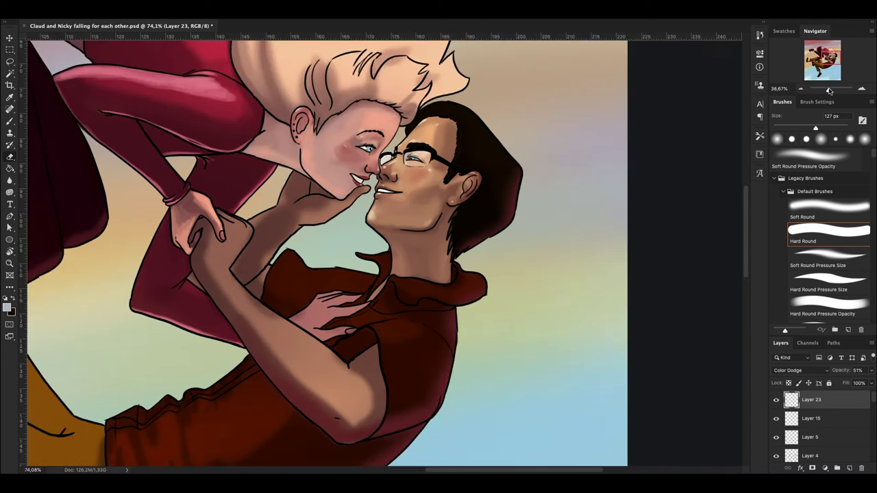
pyautogui.click(835, 437)
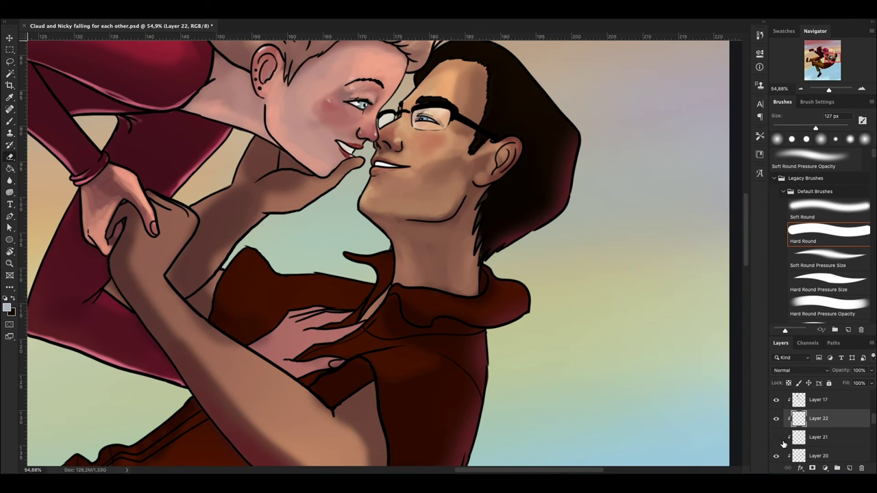
# - On a new layer, paint a warm skin tone over the hand and arm with the Hard Round Pressure Opacity brush
pyautogui.click(849, 468)
pyautogui.click(829, 305)
pyautogui.keyDown('alt'); pyautogui.click(149, 281); pyautogui.keyUp('alt')
pyautogui.rightClick(149, 280)
pyautogui.press('Escape')
pyautogui.moveTo(360, 165); pyautogui.dragTo(264, 198)
pyautogui.moveTo(260, 151); pyautogui.dragTo(214, 201)
pyautogui.moveTo(184, 273)
pyautogui.mouseDown()
pyautogui.moveTo(159, 229)
pyautogui.moveTo(205, 322)
pyautogui.mouseUp()
# - Resize the brush and brighten the forearm and the shadow near the inner elbow
pyautogui.rightClick(361, 132)
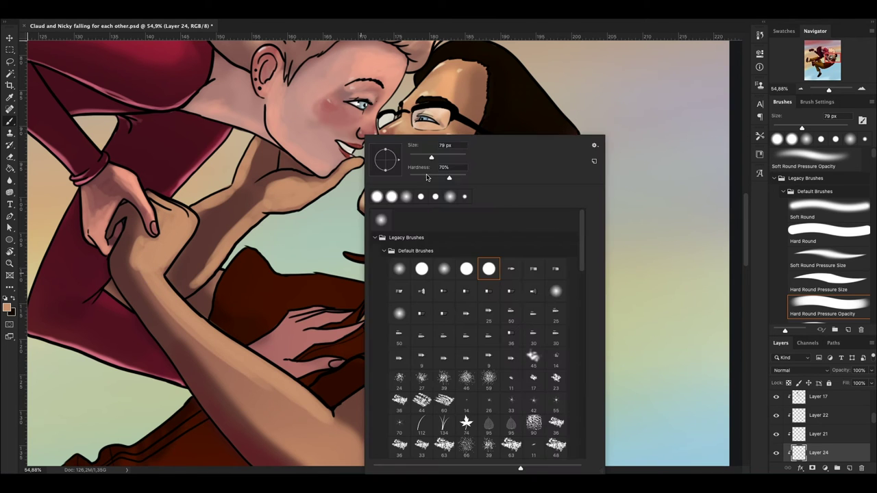
pyautogui.moveTo(438, 145); pyautogui.dragTo(466, 145)
pyautogui.press('Escape')
pyautogui.moveTo(274, 411); pyautogui.dragTo(234, 308)
pyautogui.moveTo(206, 281); pyautogui.dragTo(299, 187)
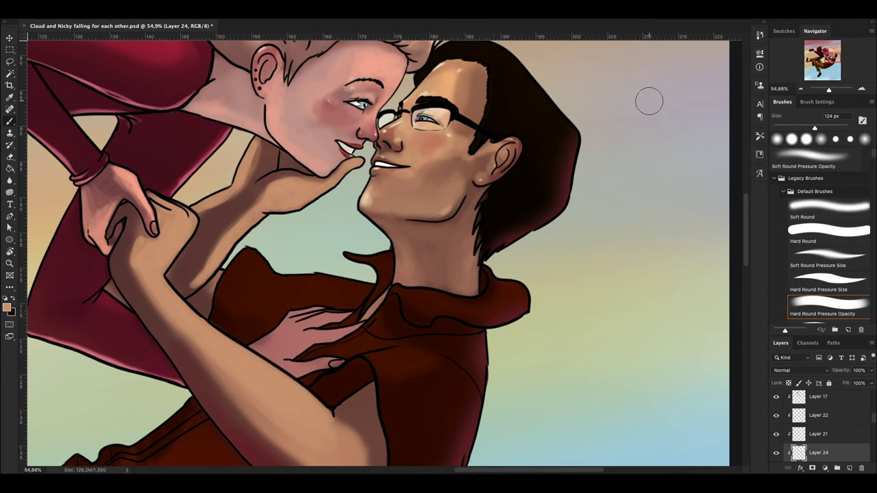
pyautogui.moveTo(130, 264)
pyautogui.mouseDown()
pyautogui.moveTo(205, 363)
pyautogui.moveTo(356, 421)
pyautogui.moveTo(210, 269)
pyautogui.moveTo(350, 392)
pyautogui.mouseUp()
pyautogui.scroll(-3, 383, 342)
pyautogui.moveTo(329, 325); pyautogui.dragTo(343, 337)
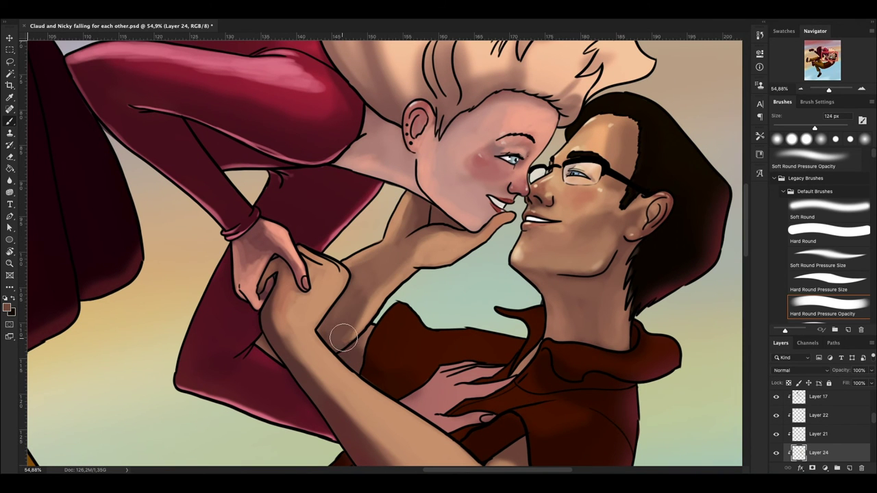
pyautogui.moveTo(829, 90); pyautogui.dragTo(826, 90)
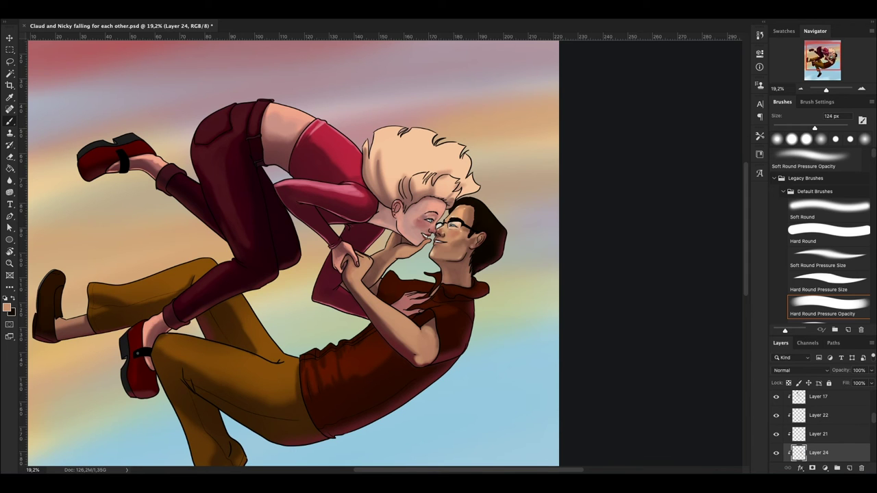
# - On a new layer, paint the man's red shirt dark green
pyautogui.scroll(-5, 822, 424)
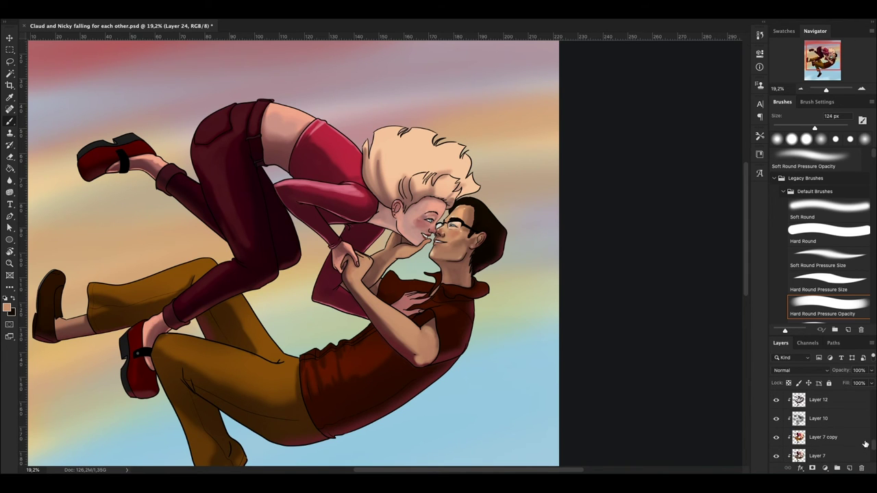
pyautogui.click(819, 418)
pyautogui.click(850, 468)
pyautogui.click(6, 307)
pyautogui.press('Return')
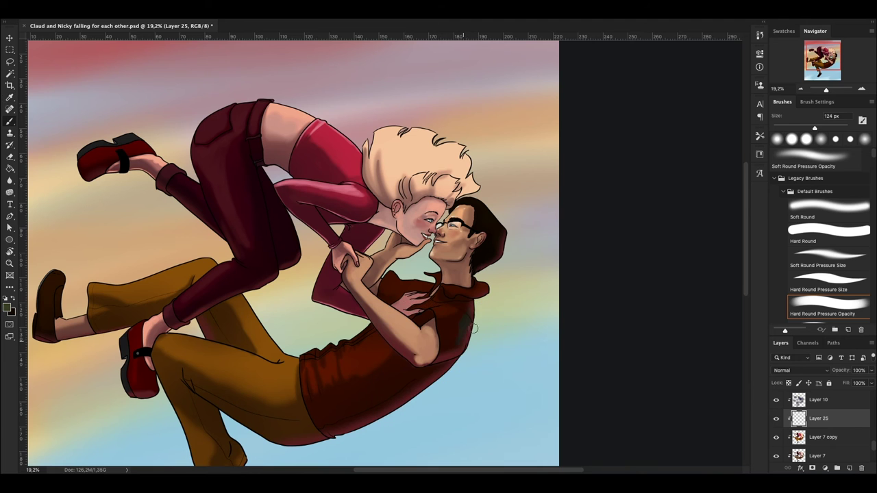
pyautogui.moveTo(445, 302); pyautogui.dragTo(466, 343)
pyautogui.moveTo(322, 356); pyautogui.dragTo(370, 408)
pyautogui.moveTo(821, 90); pyautogui.dragTo(826, 88)
pyautogui.moveTo(451, 419)
pyautogui.mouseDown()
pyautogui.moveTo(533, 311)
pyautogui.moveTo(446, 420)
pyautogui.mouseUp()
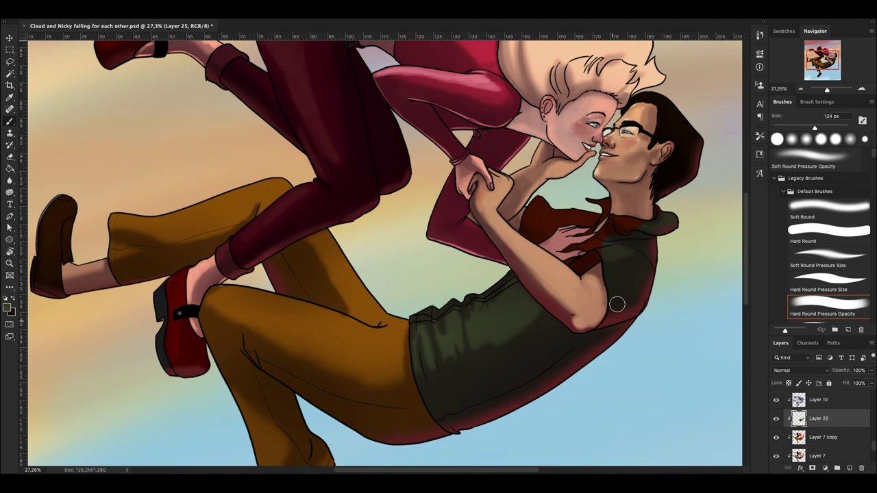
# - Extend the dark green over the collar and the shirt's central stretch with a smaller brush
pyautogui.scroll(5, 637, 302)
pyautogui.rightClick(640, 302)
pyautogui.moveTo(597, 196)
pyautogui.mouseDown()
pyautogui.moveTo(373, 299)
pyautogui.moveTo(432, 334)
pyautogui.mouseUp()
pyautogui.moveTo(323, 99)
pyautogui.mouseDown()
pyautogui.moveTo(274, 253)
pyautogui.moveTo(308, 222)
pyautogui.moveTo(513, 122)
pyautogui.moveTo(438, 180)
pyautogui.moveTo(461, 215)
pyautogui.mouseUp()
pyautogui.press('[')
pyautogui.press('[')
pyautogui.press('[')
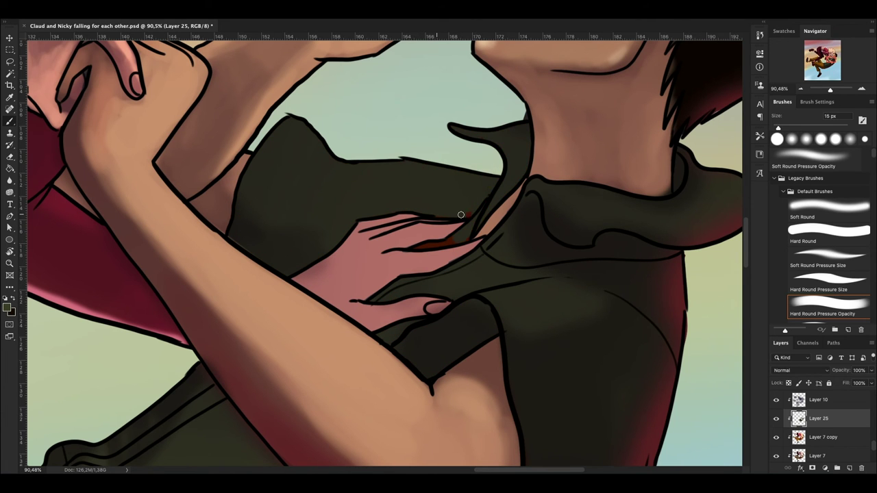
pyautogui.hotkey('ctrl', '0')
pyautogui.scroll(-3, 871, 436)
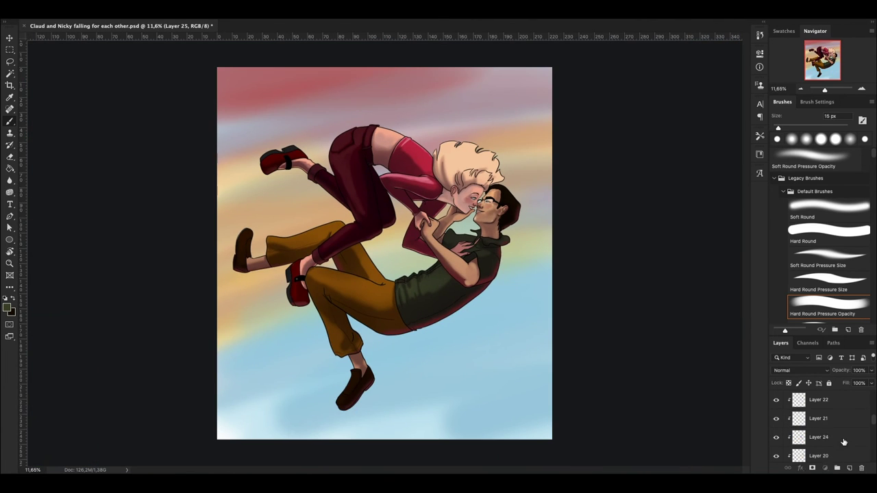
# - On a new layer, paint light highlight strokes on the hand with a 38 px brush
pyautogui.click(849, 468)
pyautogui.scroll(5, 463, 219)
pyautogui.rightClick(376, 360)
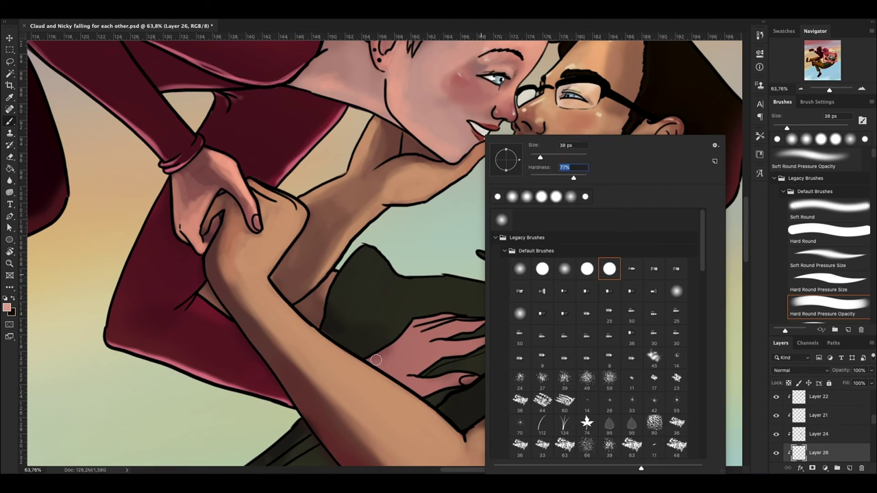
pyautogui.press('Return')
pyautogui.moveTo(429, 322); pyautogui.dragTo(489, 330)
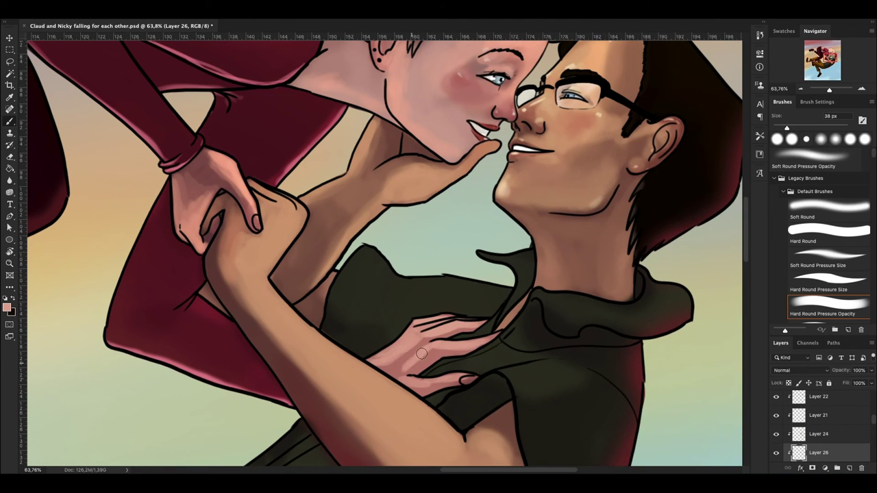
pyautogui.press(']')
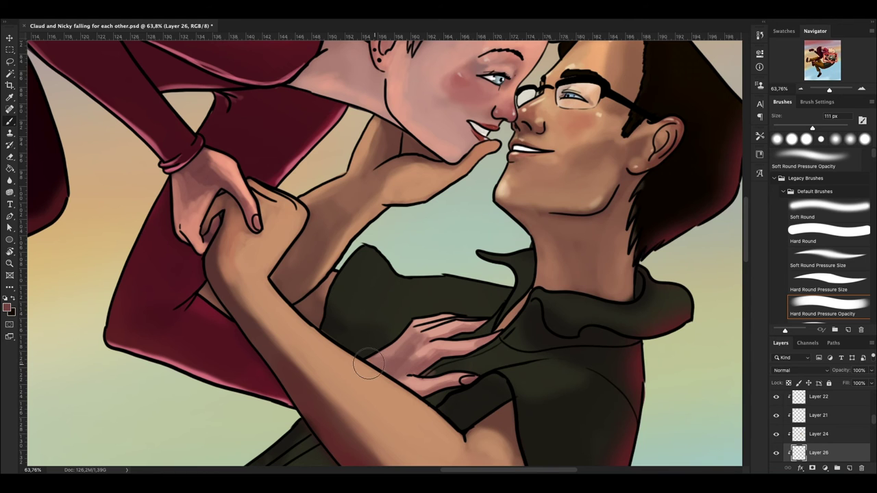
pyautogui.hotkey('ctrl', '0')
pyautogui.click(826, 91)
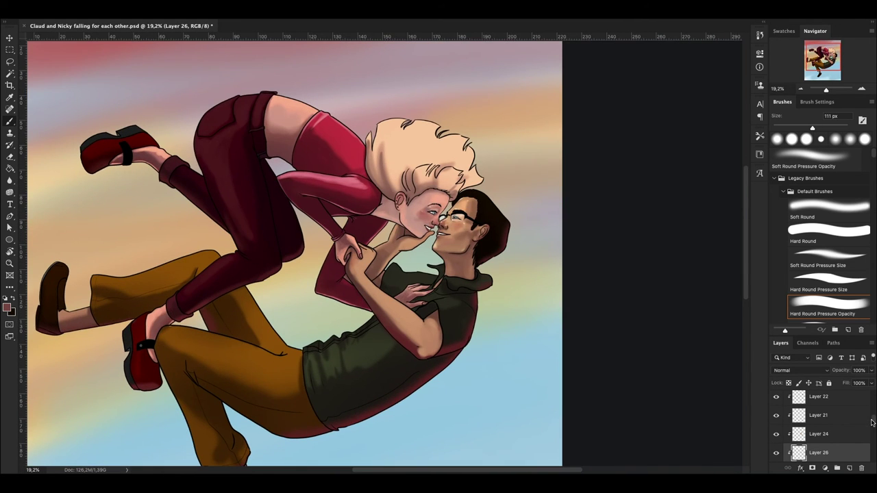
pyautogui.hotkey('ctrl', '-')
# - On a new layer, dab a huge soft light beige glow over the faces in Linear Light mode
pyautogui.click(7, 307)
pyautogui.click(593, 325)
pyautogui.rightClick(460, 215)
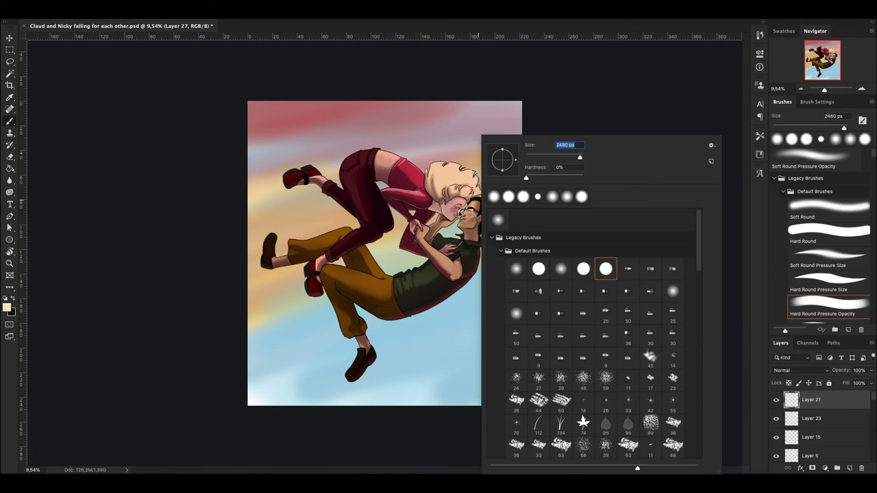
pyautogui.click(460, 214)
pyautogui.click(795, 370)
pyautogui.click(784, 436)
pyautogui.click(795, 370)
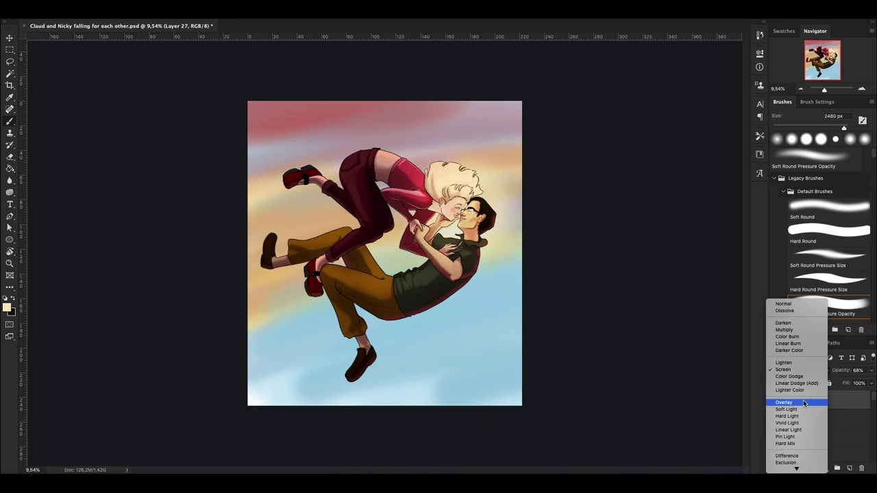
pyautogui.click(787, 416)
# - Add Layer 28 and erase the glow from the couple's hair and faces
pyautogui.click(849, 468)
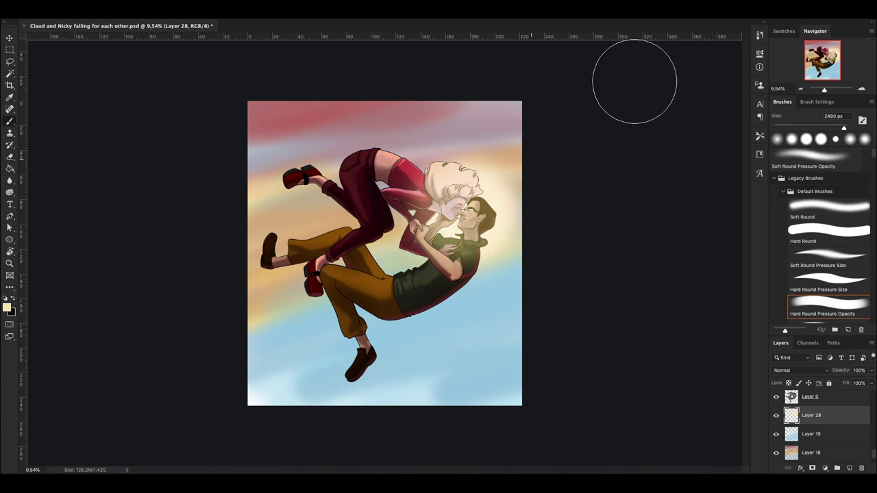
pyautogui.scroll(3, 406, 180)
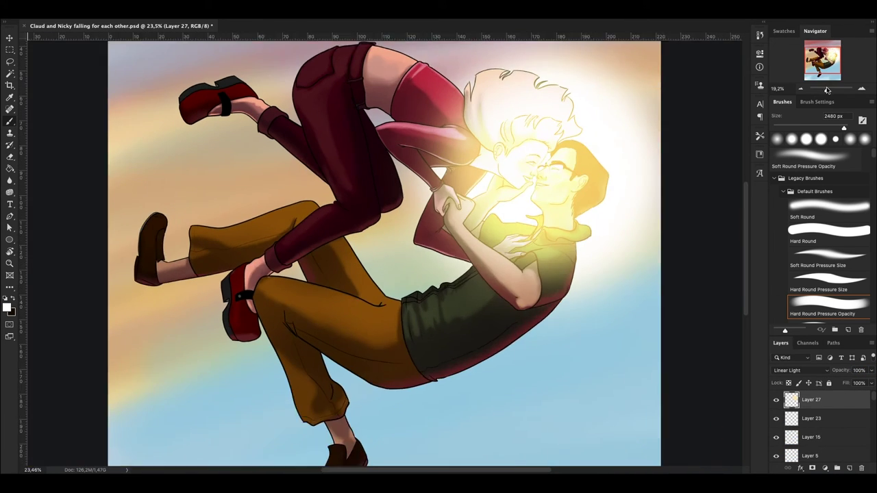
pyautogui.rightClick(795, 415)
pyautogui.press('Escape')
pyautogui.rightClick(575, 137)
pyautogui.press('Escape')
pyautogui.moveTo(524, 196); pyautogui.dragTo(539, 173)
pyautogui.moveTo(603, 261)
pyautogui.mouseDown()
pyautogui.moveTo(562, 266)
pyautogui.moveTo(480, 198)
pyautogui.moveTo(452, 259)
pyautogui.moveTo(472, 292)
pyautogui.mouseUp()
# - With a larger eraser, clear the glow off the arm, hand, face and collar
pyautogui.rightClick(571, 263)
pyautogui.press('Escape')
pyautogui.rightClick(526, 191)
pyautogui.press('Escape')
pyautogui.moveTo(586, 236)
pyautogui.mouseDown()
pyautogui.moveTo(575, 294)
pyautogui.moveTo(582, 343)
pyautogui.mouseUp()
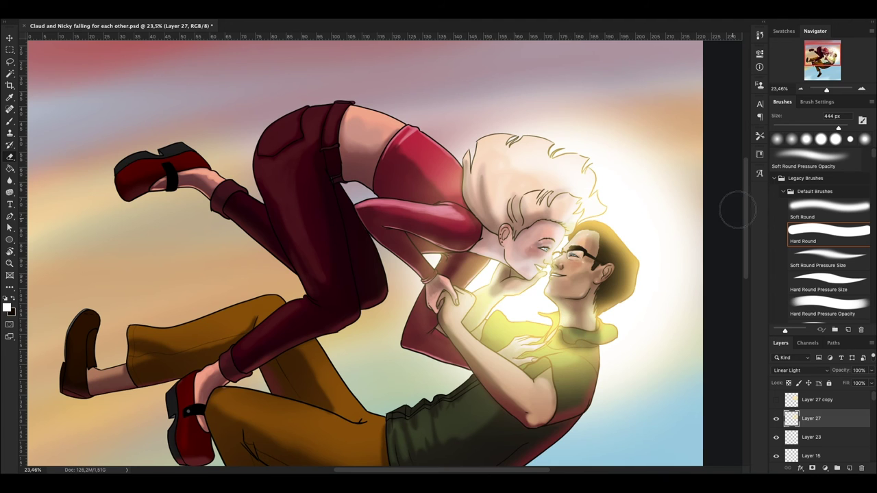
pyautogui.moveTo(829, 90); pyautogui.dragTo(815, 90)
pyautogui.scroll(6, 446, 213)
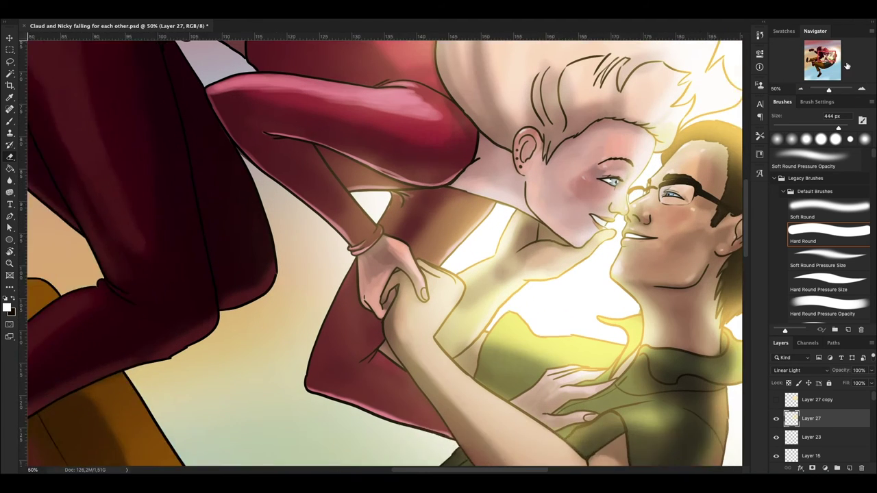
pyautogui.scroll(-1, 466, 246)
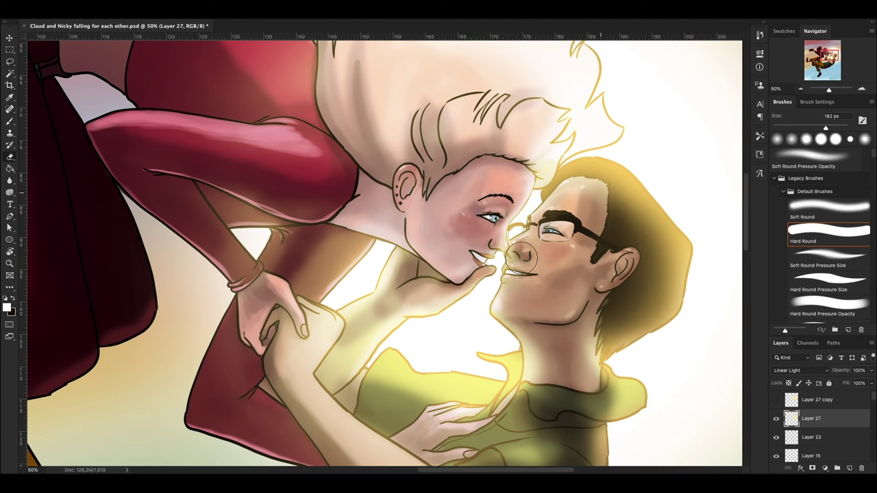
pyautogui.scroll(-4, 480, 274)
pyautogui.scroll(4, 483, 261)
pyautogui.scroll(-5, 484, 261)
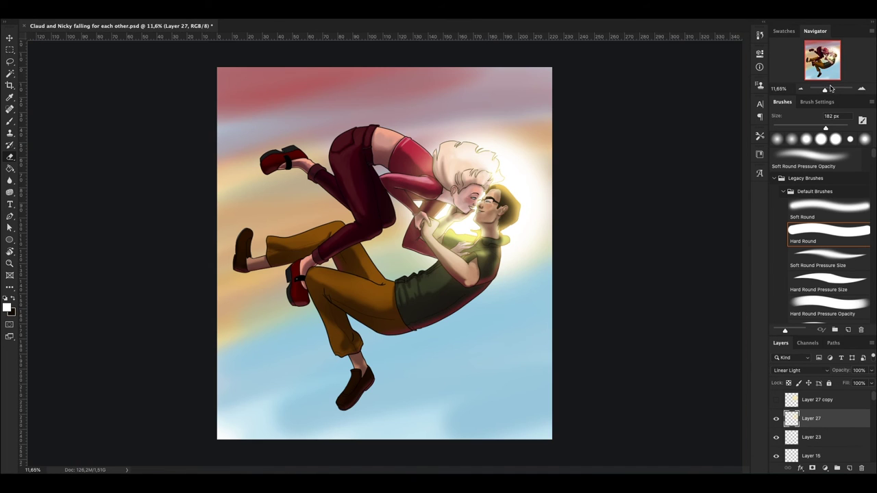
pyautogui.scroll(-5, 836, 432)
# - On a new layer above Layer 19, wash the lower sky light yellow with a 2480 px brush
pyautogui.click(850, 468)
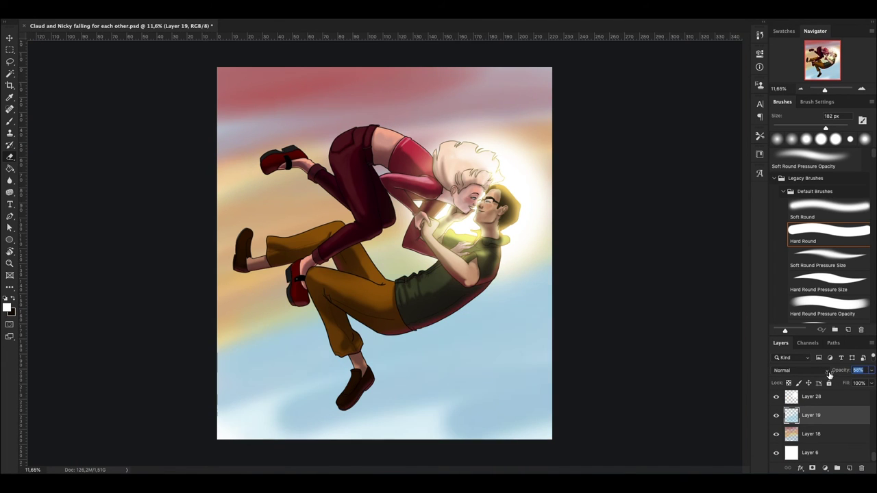
pyautogui.click(7, 307)
pyautogui.click(593, 321)
pyautogui.rightClick(480, 322)
pyautogui.write('2480')
pyautogui.press('Return')
pyautogui.moveTo(540, 311); pyautogui.dragTo(552, 276)
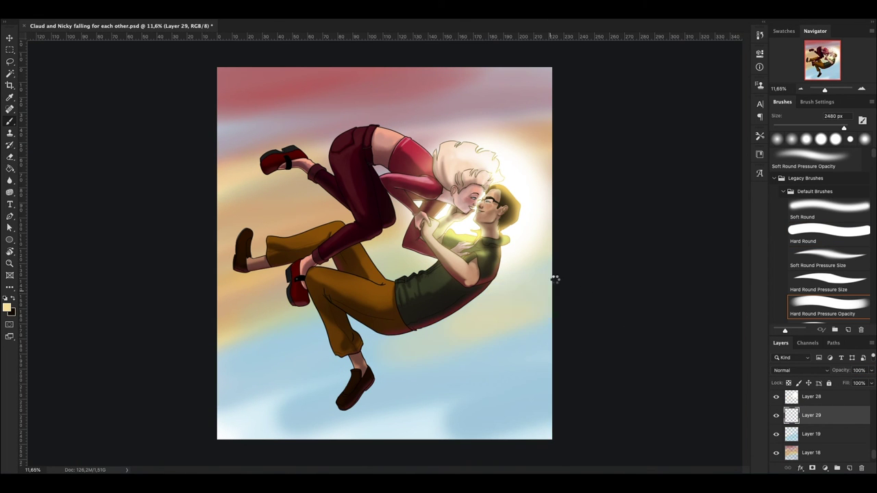
pyautogui.moveTo(288, 351); pyautogui.dragTo(535, 411)
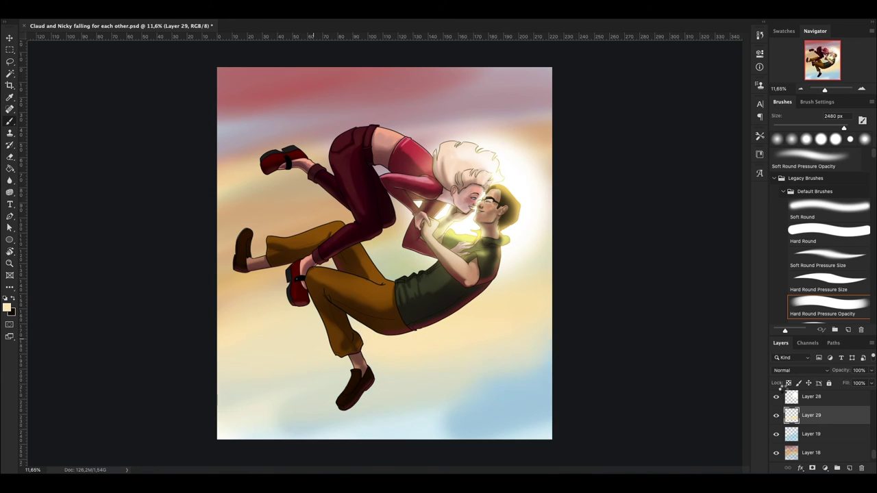
# - Keep warming the lower sky and lighten the upper sky band in cream
pyautogui.moveTo(555, 109)
pyautogui.mouseDown()
pyautogui.moveTo(193, 132)
pyautogui.moveTo(555, 82)
pyautogui.mouseUp()
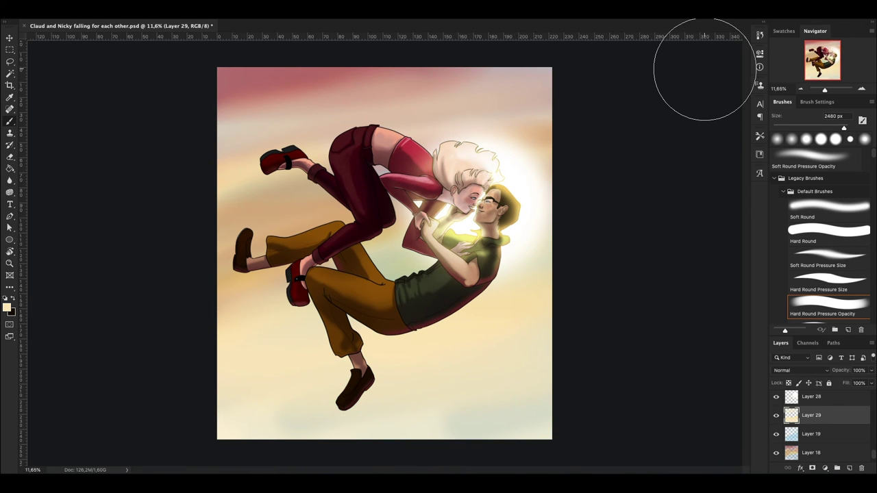
pyautogui.moveTo(874, 455); pyautogui.dragTo(875, 446)
pyautogui.scroll(-2, 777, 407)
pyautogui.click(819, 437)
pyautogui.rightClick(514, 135)
pyautogui.scroll(3, 409, 277)
pyautogui.press(']')
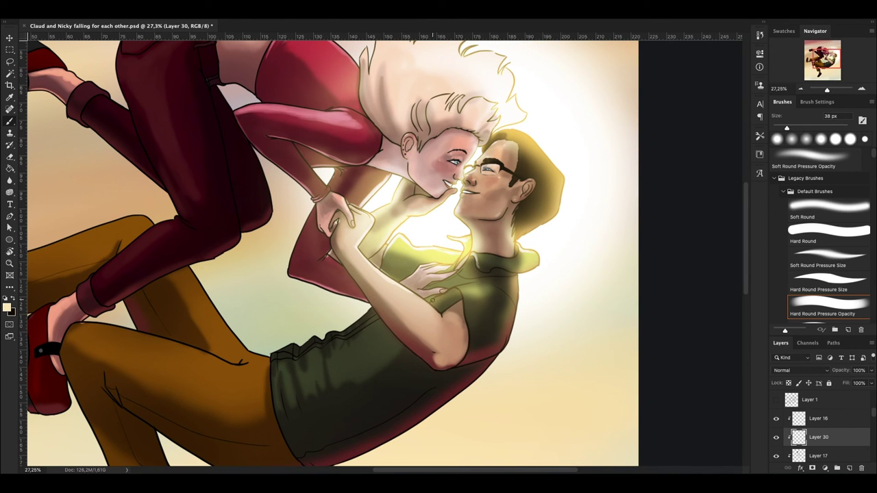
# - Set the brush to 172 px for painting rim light along the figures' edges
pyautogui.rightClick(309, 341)
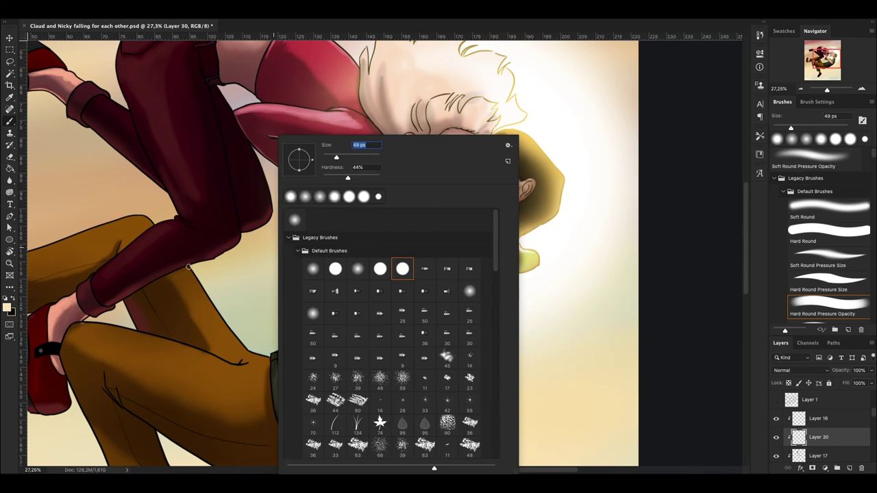
pyautogui.press('Escape')
pyautogui.scroll(-3, 232, 198)
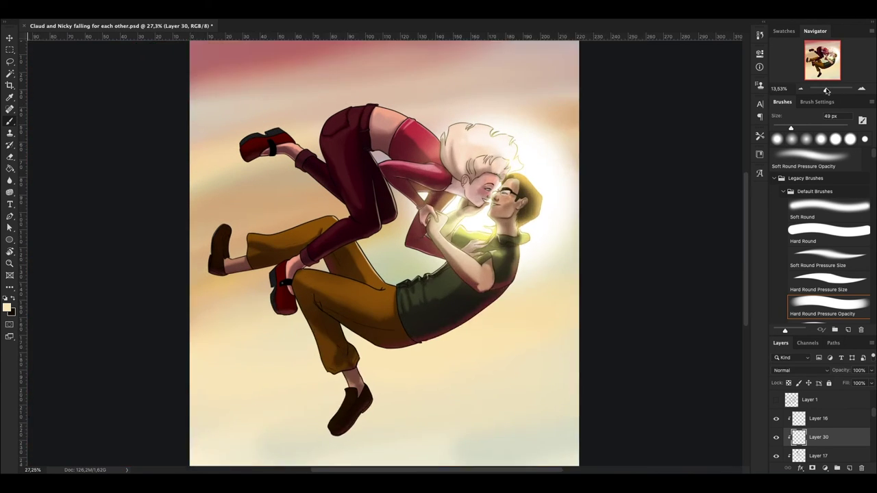
pyautogui.scroll(2, 366, 281)
pyautogui.rightClick(367, 281)
pyautogui.write('172')
pyautogui.press('Return')
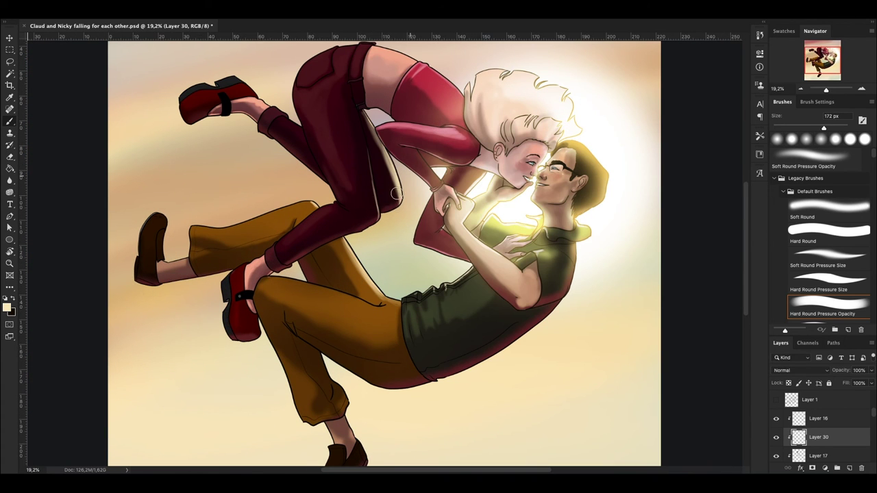
# - Continue the rim light on Layer 30, switching brush sizes between 268, 118 and 172 px
pyautogui.scroll(-2, 364, 281)
pyautogui.rightClick(365, 281)
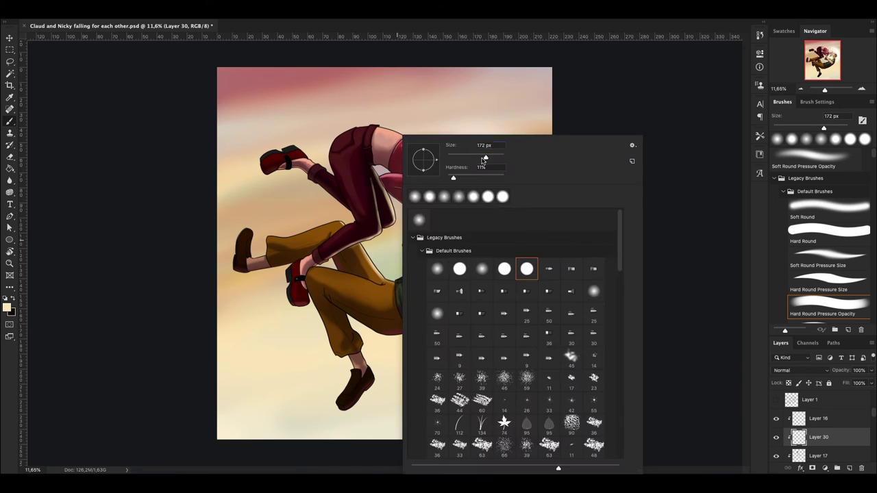
pyautogui.write('268')
pyautogui.press('Return')
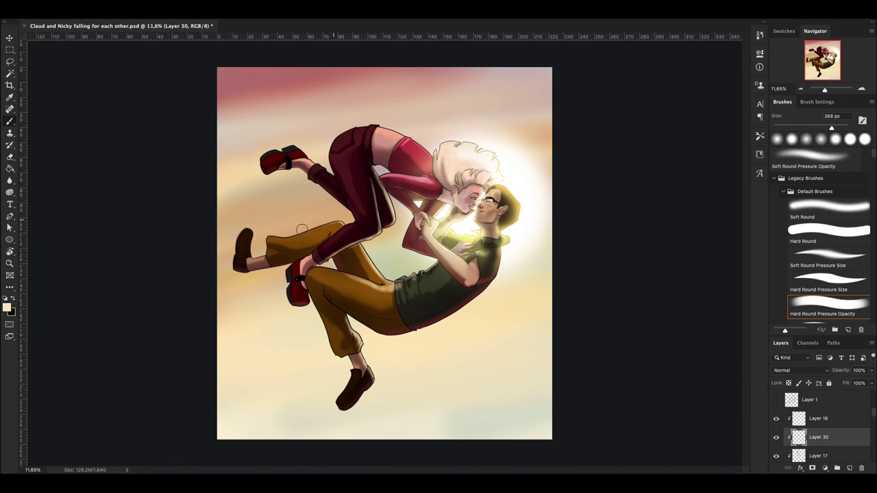
pyautogui.press('[')
pyautogui.press('[')
pyautogui.press('[')
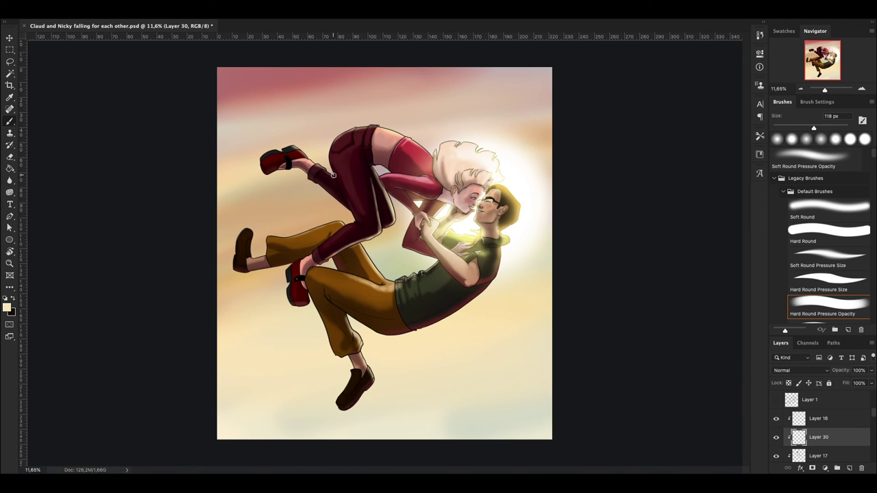
pyautogui.rightClick(497, 276)
pyautogui.write('172')
pyautogui.press('Return')
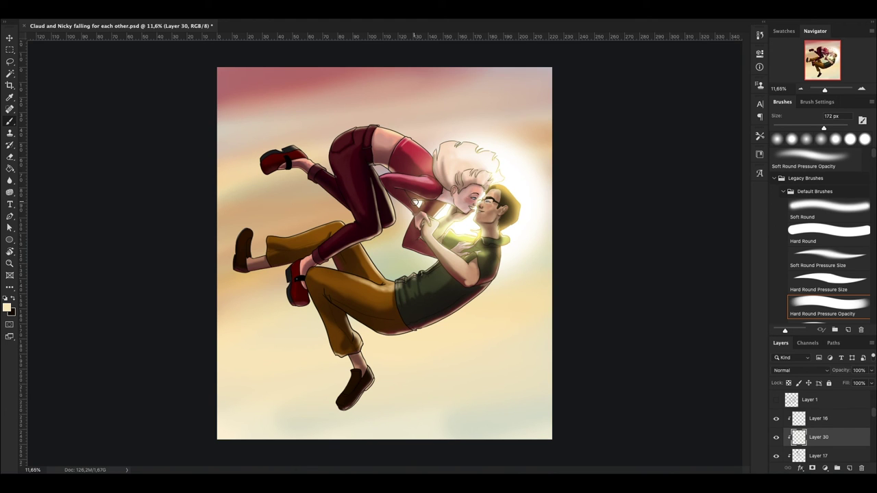
# - Add a new empty Layer 31 and set the brush to 198 px
pyautogui.hotkey('ctrl', 'shift', 'alt', 'n')
pyautogui.rightClick(508, 135)
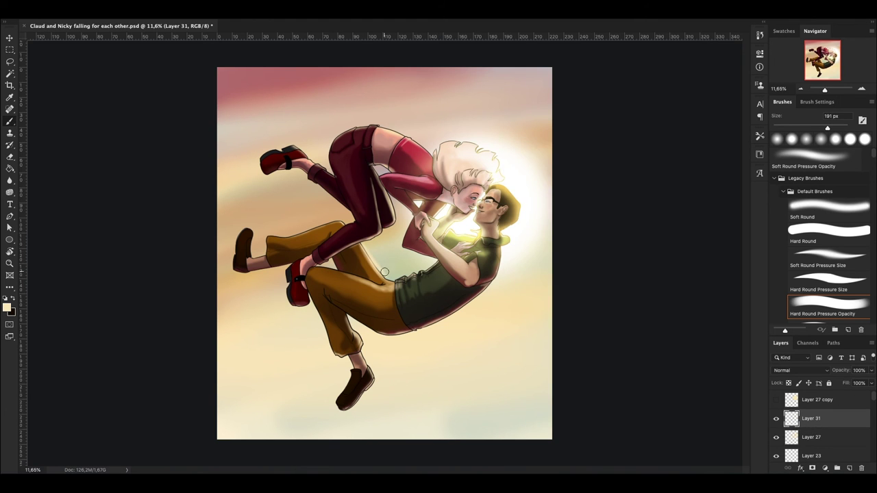
pyautogui.rightClick(442, 181)
pyautogui.write('198')
pyautogui.press('Return')
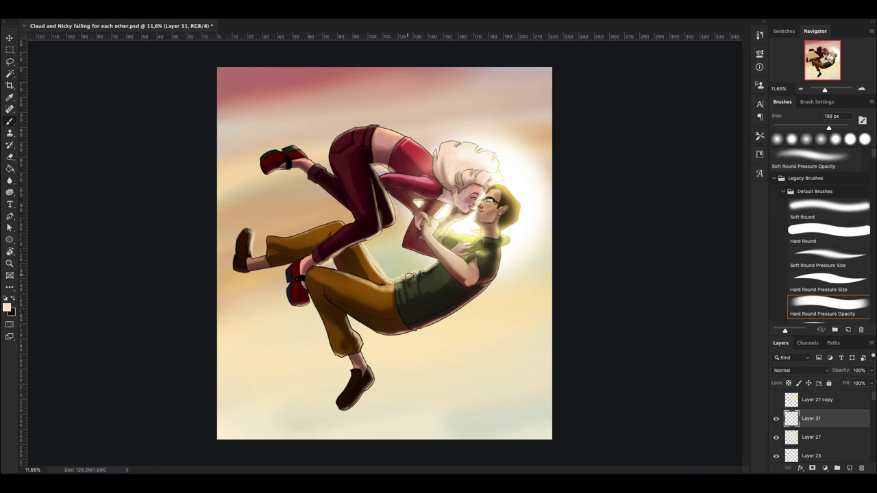
# - Choose a paler cream foreground colour and save the painting
pyautogui.click(7, 307)
pyautogui.click(397, 336)
pyautogui.click(587, 323)
pyautogui.moveTo(826, 89); pyautogui.dragTo(825, 90)
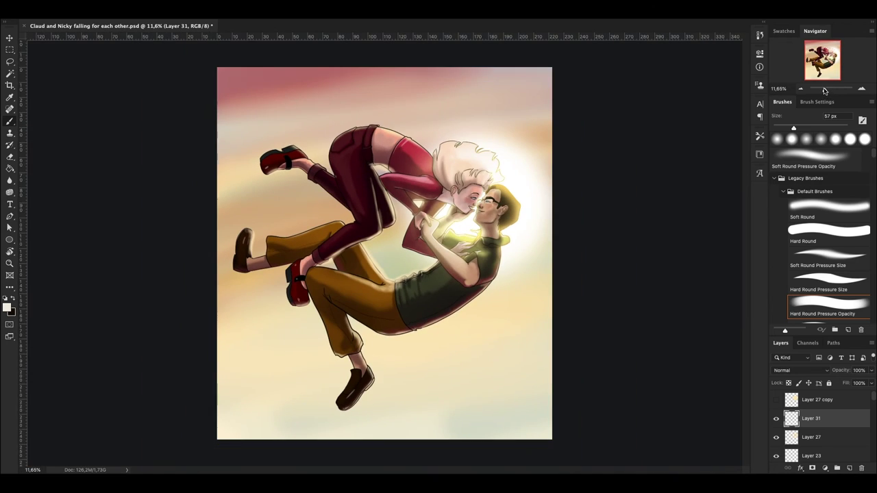
pyautogui.hotkey('ctrl', 's')
# - Crop the image to a rotated, wider landscape frame
pyautogui.press('c')
pyautogui.moveTo(236, 440); pyautogui.dragTo(226, 419)
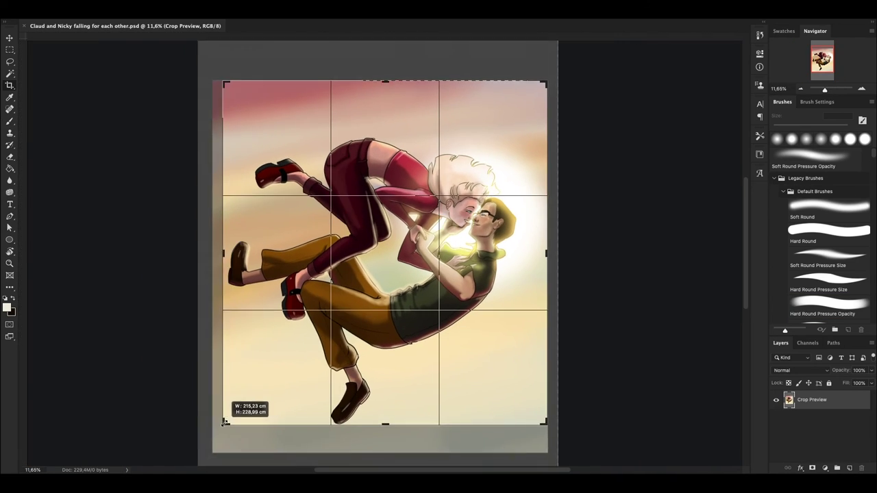
pyautogui.moveTo(580, 402); pyautogui.dragTo(596, 399)
pyautogui.moveTo(565, 80); pyautogui.dragTo(597, 92)
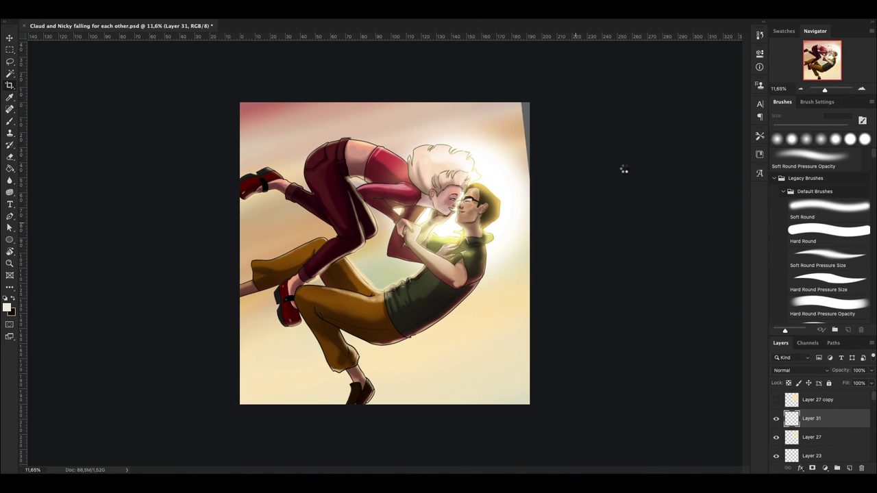
pyautogui.moveTo(624, 170); pyautogui.dragTo(388, 390)
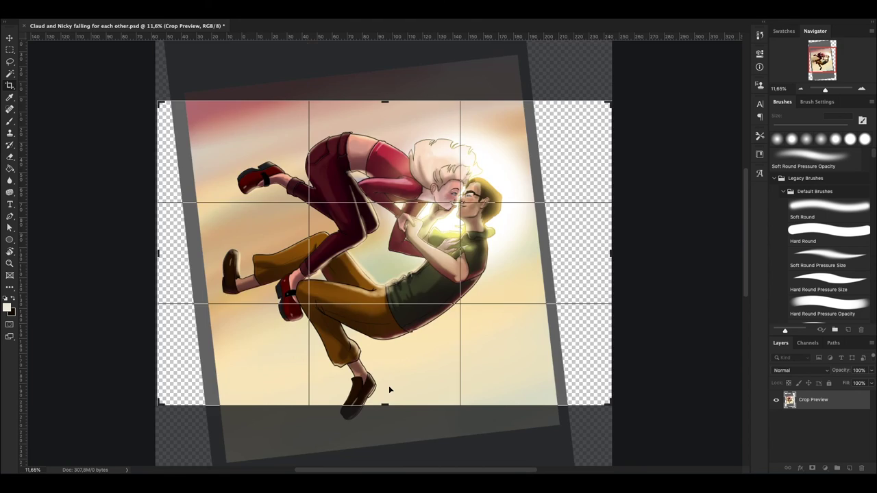
pyautogui.press('Return')
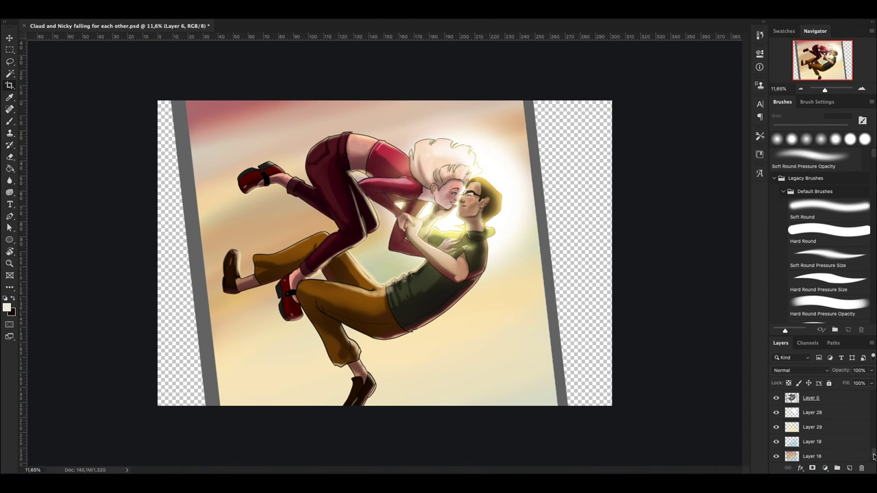
# - Stretch the background sideways with Free Transform to fill the empty edges
pyautogui.hotkey('ctrl', 't')
pyautogui.hotkey('ctrl', '0')
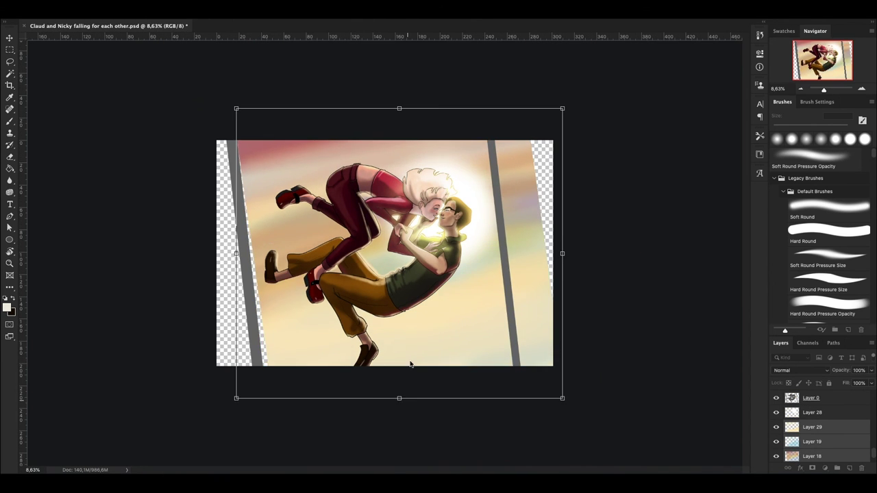
pyautogui.moveTo(610, 247); pyautogui.dragTo(591, 245)
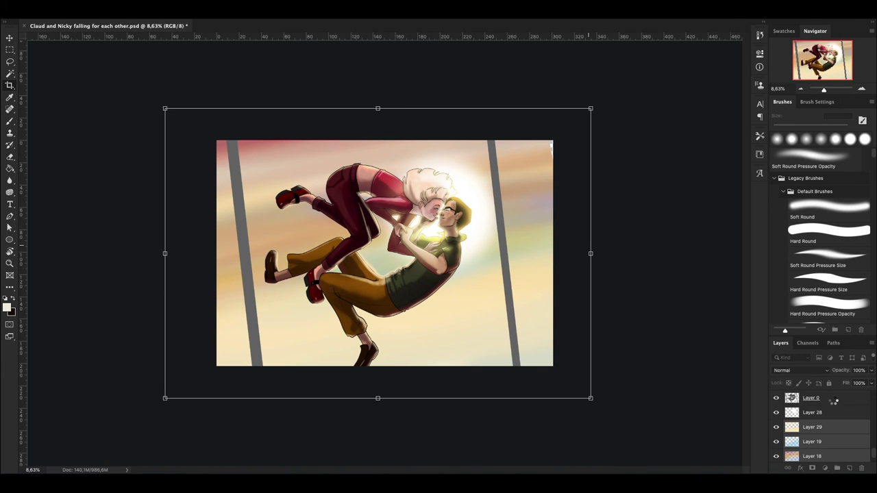
pyautogui.rightClick(542, 211)
# - Erase the left and right grey bars with a 476 px brush, then hide Layer 28
pyautogui.doubleClick(562, 198)
pyautogui.moveTo(496, 143); pyautogui.dragTo(515, 363)
pyautogui.moveTo(233, 144); pyautogui.dragTo(259, 363)
pyautogui.click(813, 412)
pyautogui.click(777, 412)
# - Dab a large soft glow around the faces on a new layer
pyautogui.hotkey('ctrl', 'shift', 'alt', 'n')
pyautogui.press('b')
pyautogui.rightClick(445, 140)
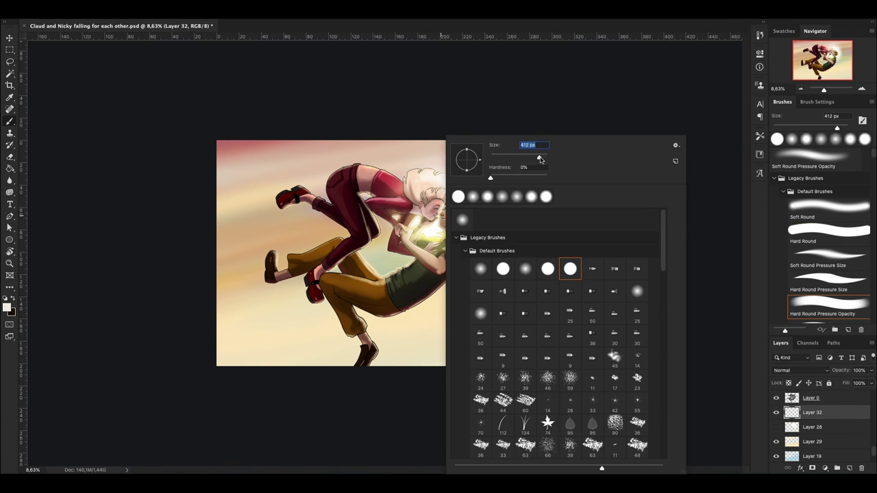
pyautogui.click(455, 182)
pyautogui.scroll(-3, 822, 432)
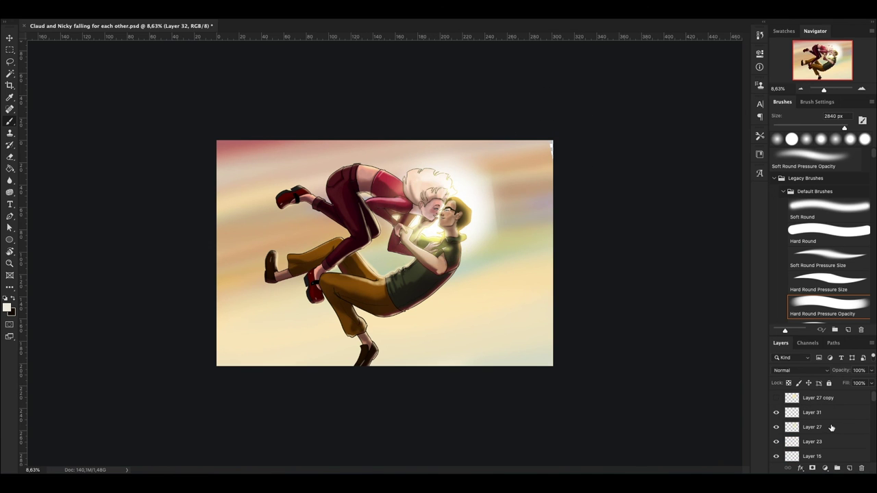
# - Select Layer 27 and set the eraser to the Hard Round brush tip
pyautogui.click(812, 427)
pyautogui.press('e')
pyautogui.rightClick(701, 327)
pyautogui.doubleClick(593, 268)
# - Paint warm yellow across the right-centre sky on Layer 29, then brighten the face glow on a new layer
pyautogui.keyDown('ctrl'); pyautogui.click(518, 206); pyautogui.keyUp('ctrl')
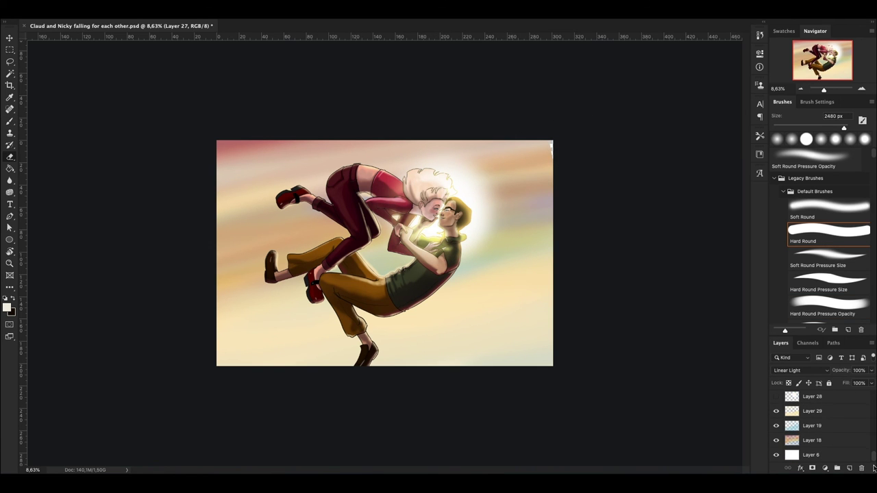
pyautogui.click(7, 306)
pyautogui.click(444, 334)
pyautogui.press('Return')
pyautogui.press('b')
pyautogui.moveTo(673, 228); pyautogui.dragTo(384, 267)
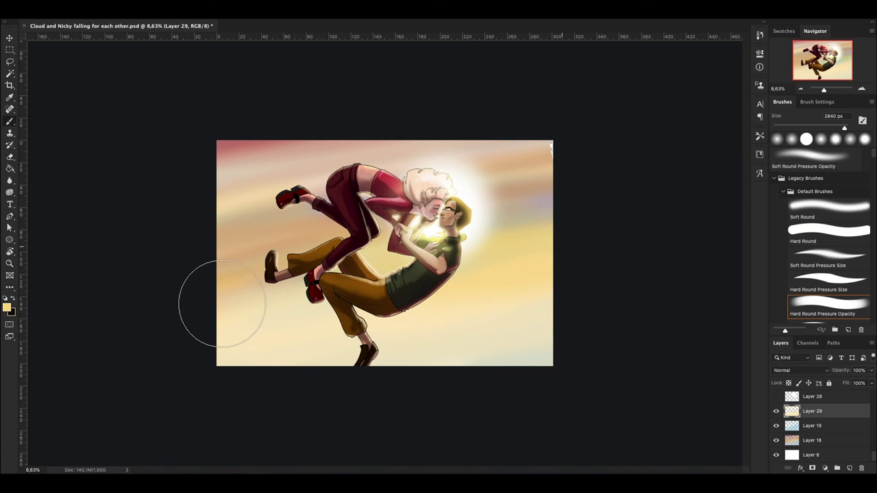
pyautogui.hotkey('ctrl', 'shift', 'alt', 'n')
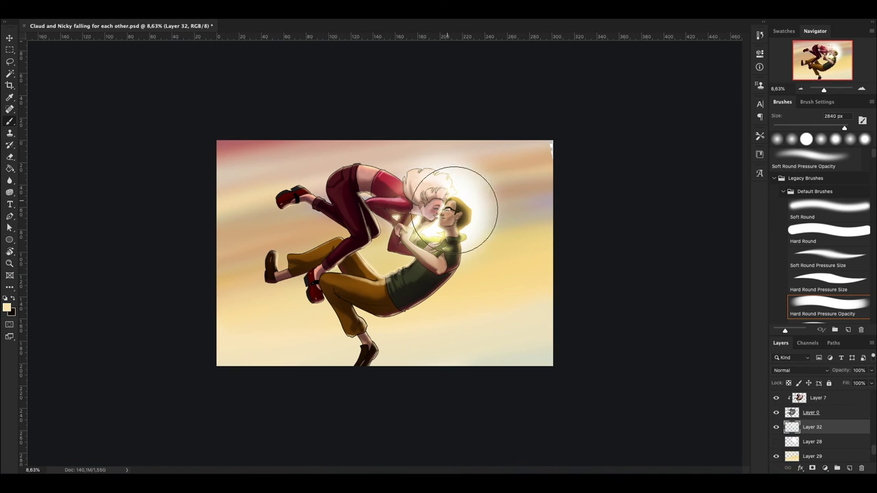
pyautogui.click(449, 221)
# - Move Layer 19 below Layer 18 and pick a soft pink foreground colour
pyautogui.scroll(-2, 822, 428)
pyautogui.click(847, 428)
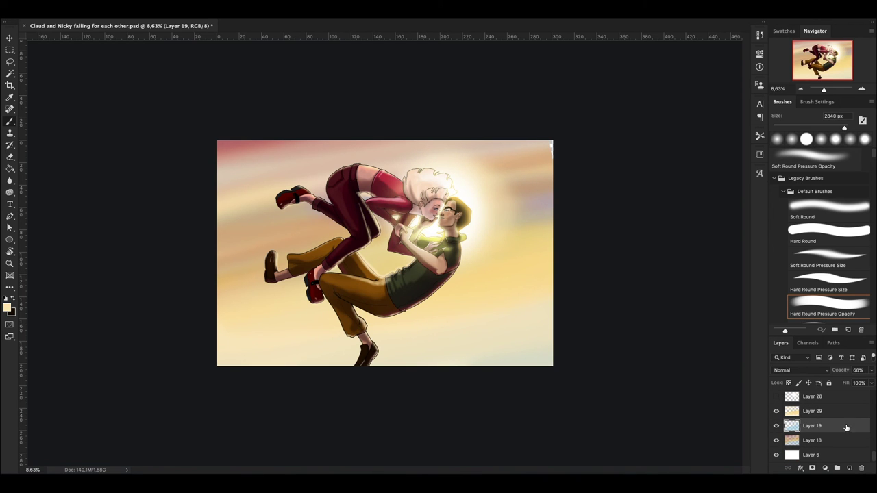
pyautogui.moveTo(838, 432); pyautogui.dragTo(848, 447)
pyautogui.click(7, 308)
pyautogui.click(596, 323)
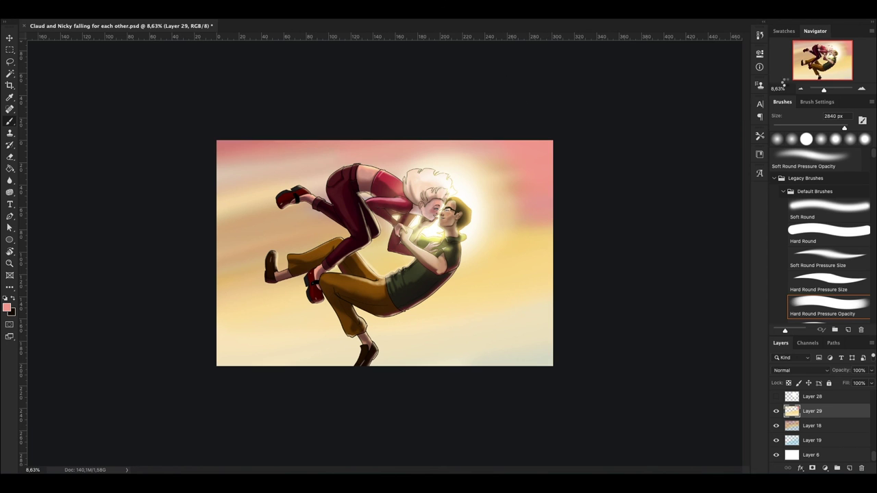
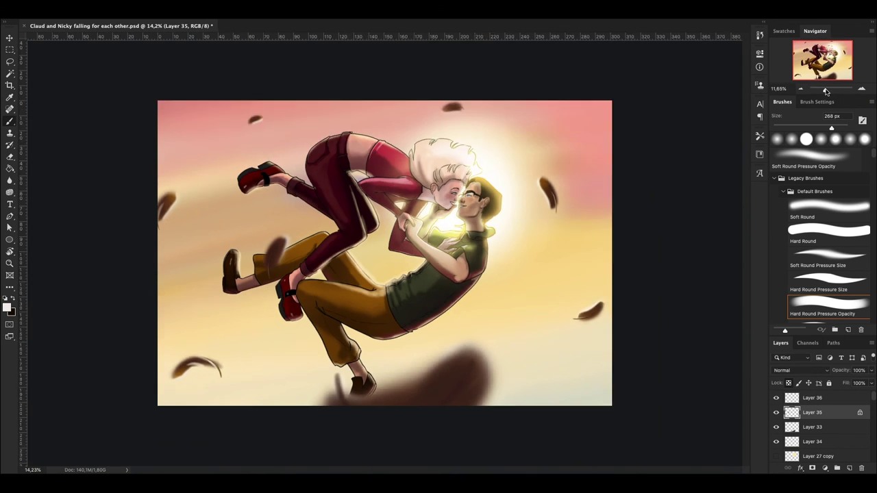
# - Add new layers above Layer 35 and Layer 33, clipping the second to Layer 33
pyautogui.moveTo(825, 91); pyautogui.dragTo(829, 88)
pyautogui.click(849, 468)
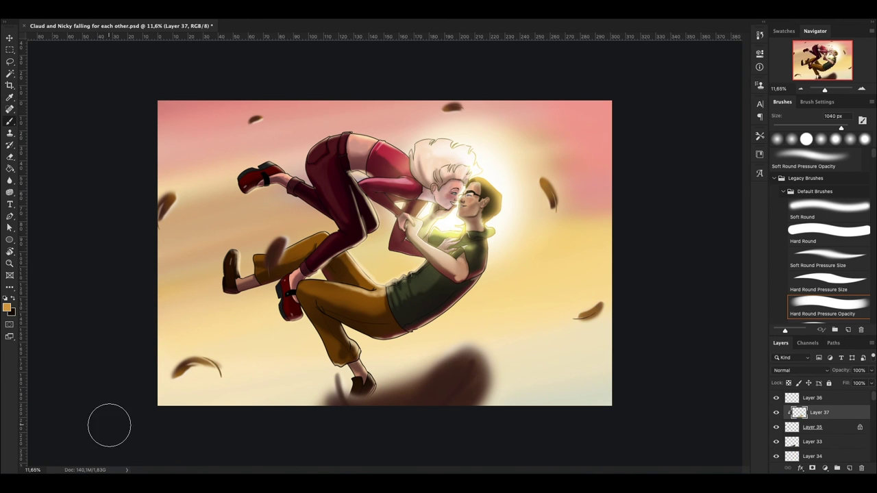
pyautogui.click(850, 468)
pyautogui.hotkey('ctrl', 'alt', 'g')
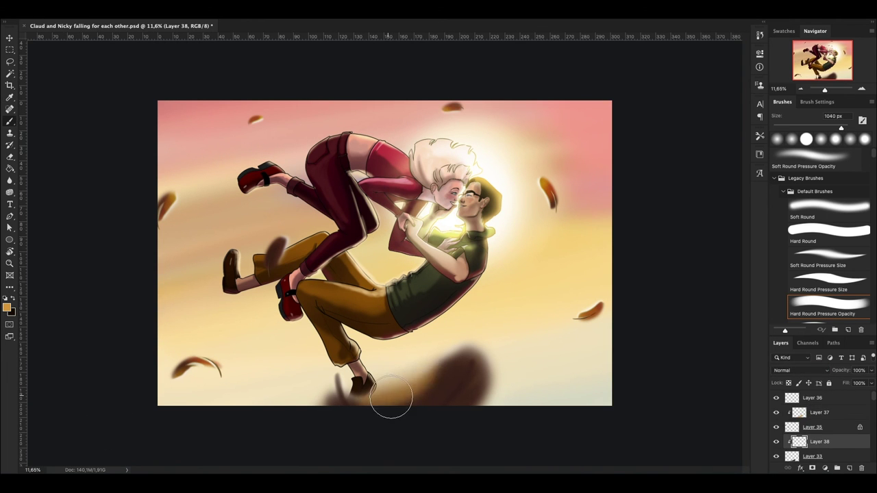
# - Set the new clipped layer to Pin Light and choose a 1400 px brush
pyautogui.click(788, 447)
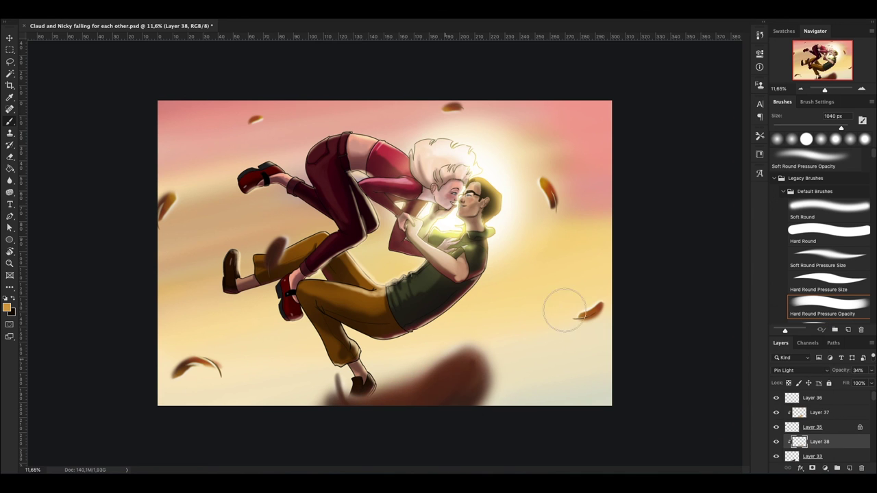
pyautogui.rightClick(548, 137)
pyautogui.moveTo(824, 89); pyautogui.dragTo(814, 95)
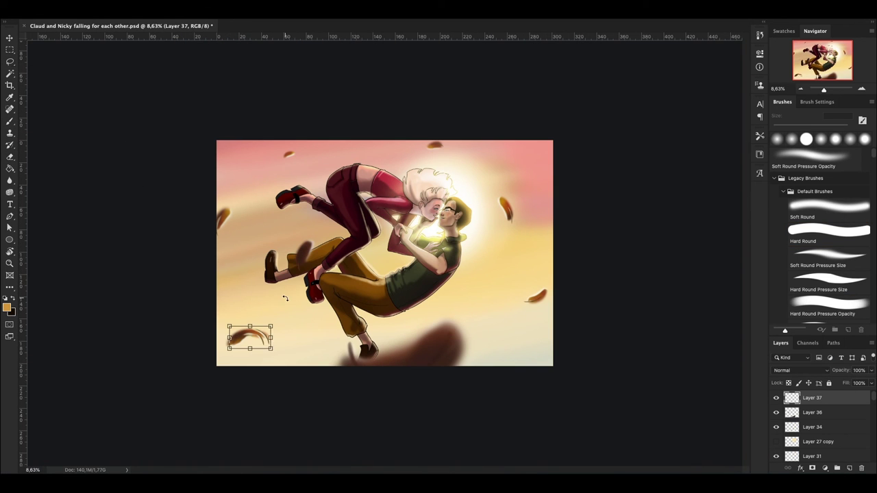
# - Place Layer 37 at the top of the layer stack with Layer 38 directly beneath it
pyautogui.moveTo(285, 299); pyautogui.dragTo(384, 271)
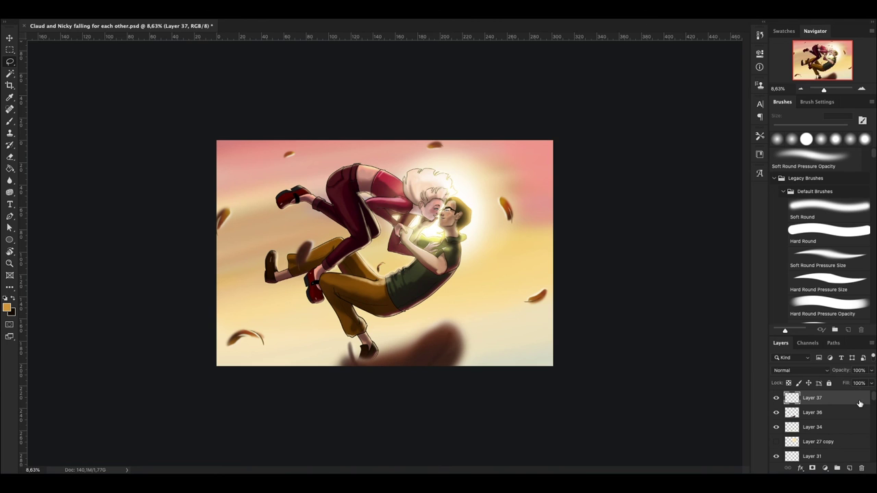
pyautogui.moveTo(425, 301); pyautogui.dragTo(426, 309)
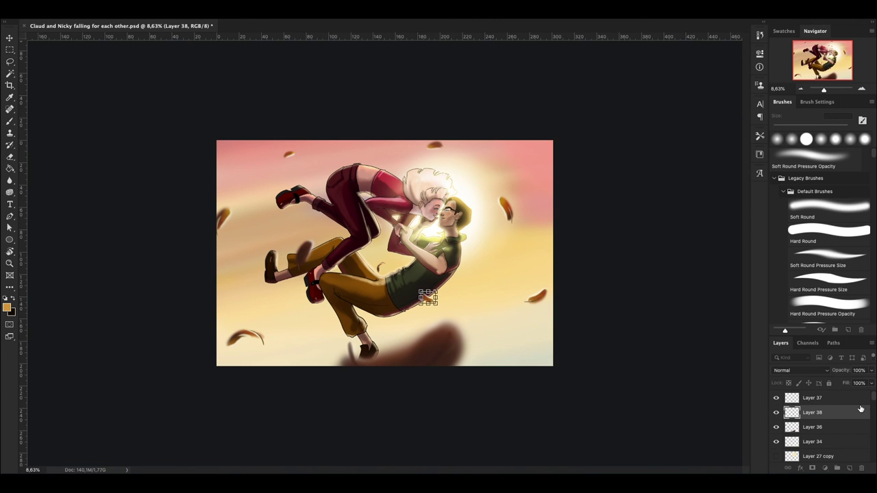